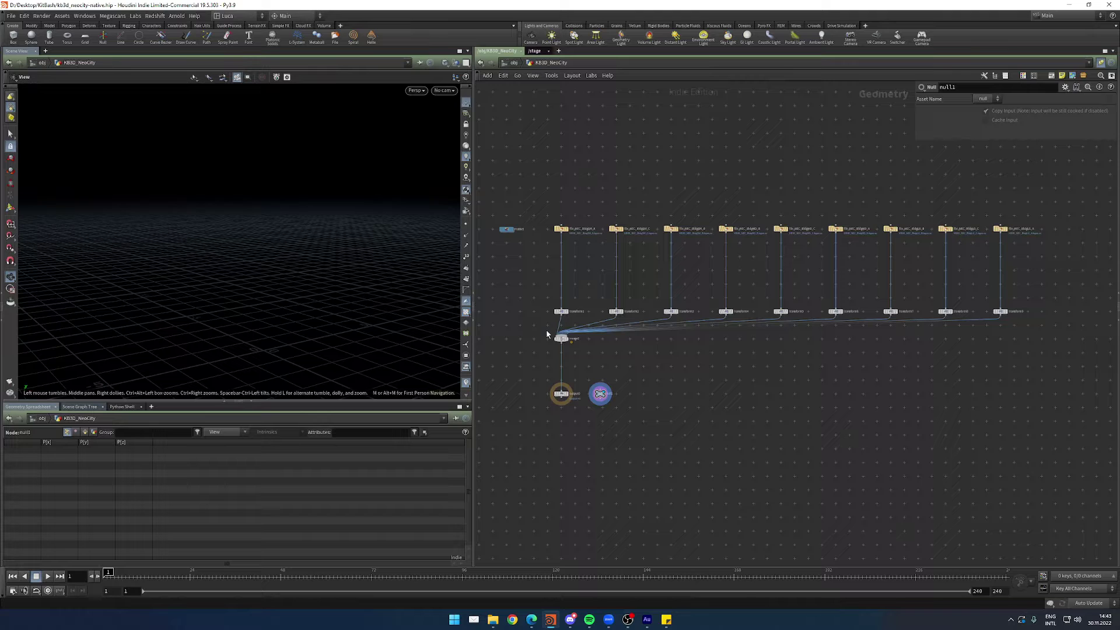
{"action": "left_click", "coordinate": [506, 230]}
{"action": "middle_click_drag", "start_coordinate": [493, 241], "coordinate": [577, 261]}
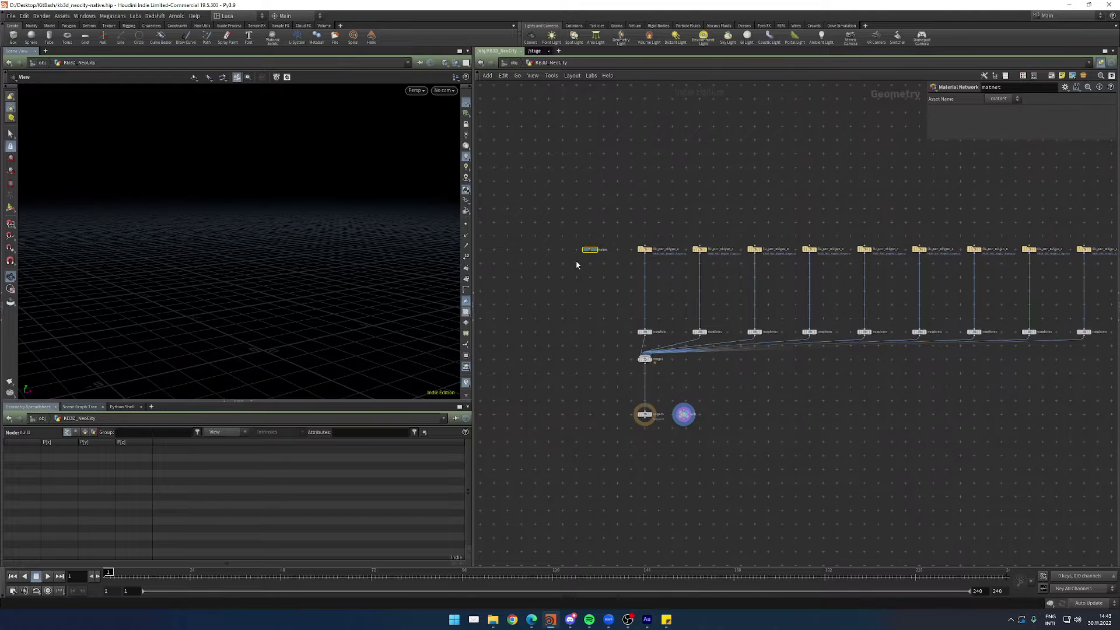
{"action": "middle_click_drag", "start_coordinate": [691, 222], "coordinate": [648, 233]}
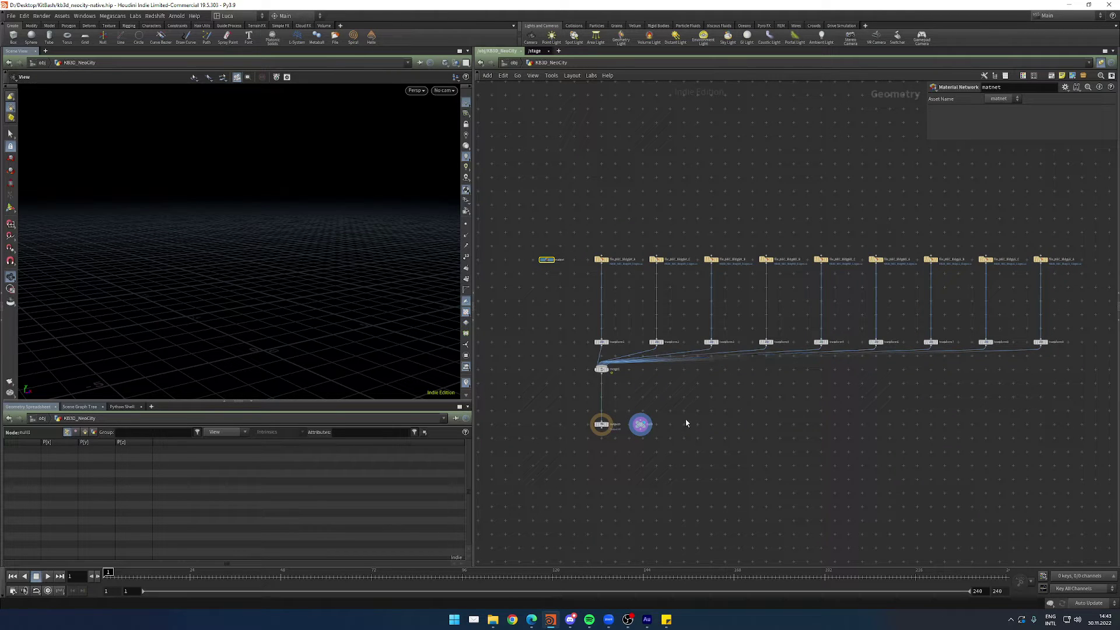
{"action": "middle_click_drag", "start_coordinate": [700, 420], "coordinate": [670, 427]}
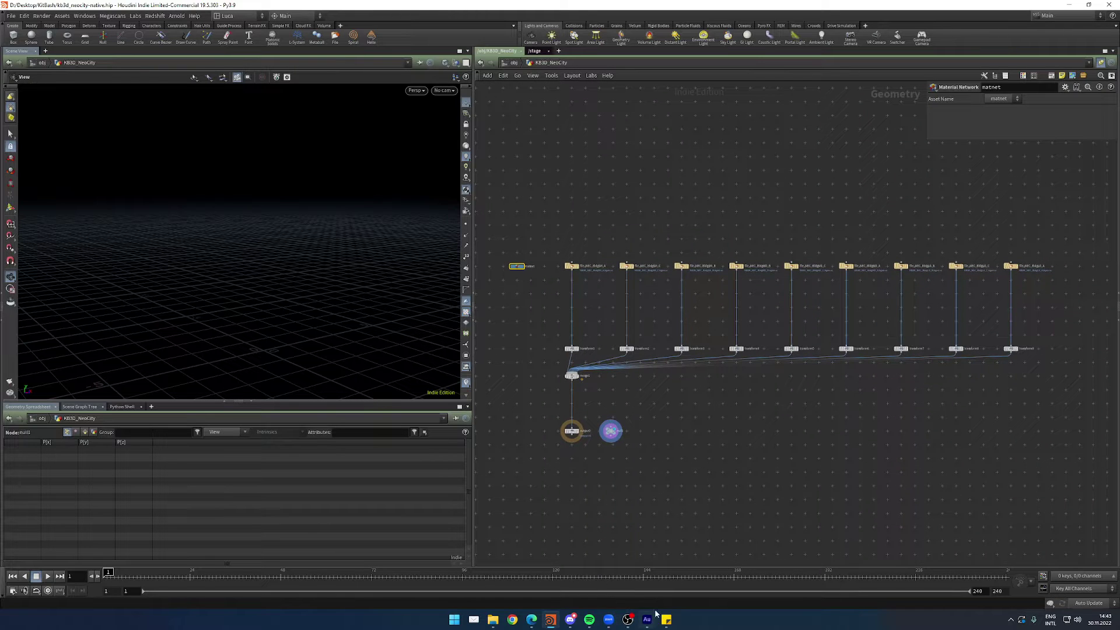
Step: Switch to the browser to view the KitBash3D Neo City product page, and return to Houdini
{"action": "left_click", "coordinate": [531, 618]}
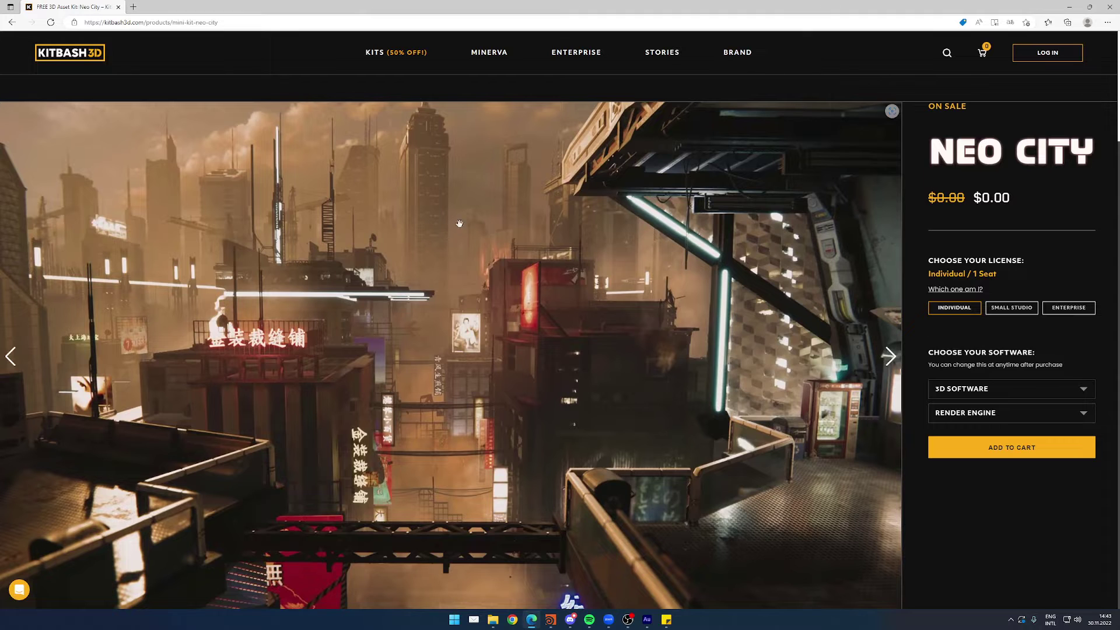
{"action": "scroll", "coordinate": [680, 357], "scroll_direction": "down", "scroll_amount": 8}
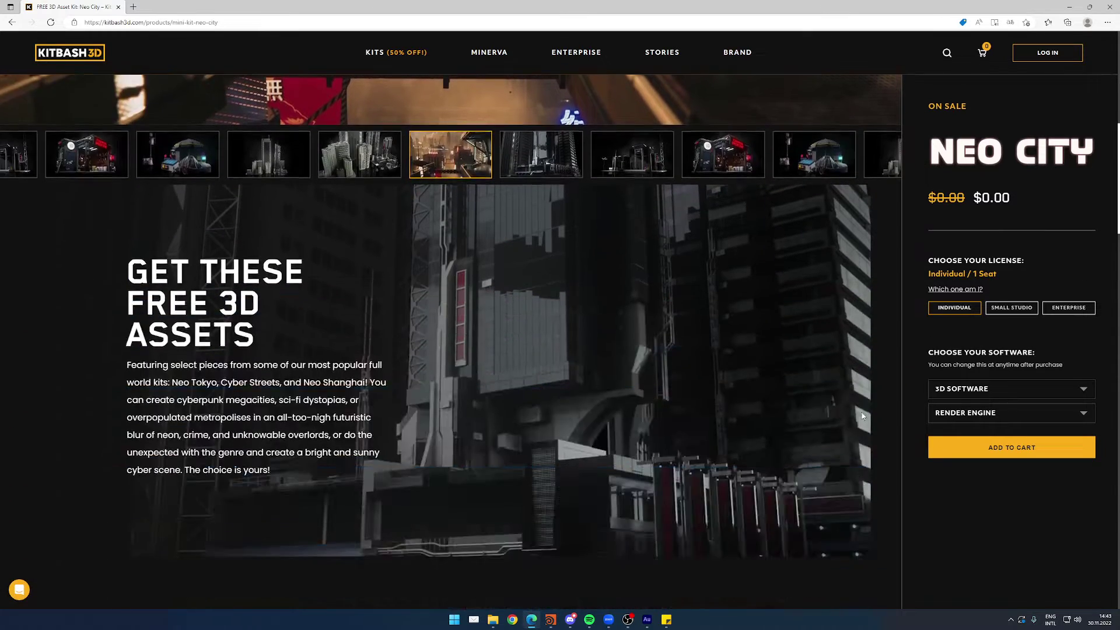
{"action": "left_click", "coordinate": [531, 619]}
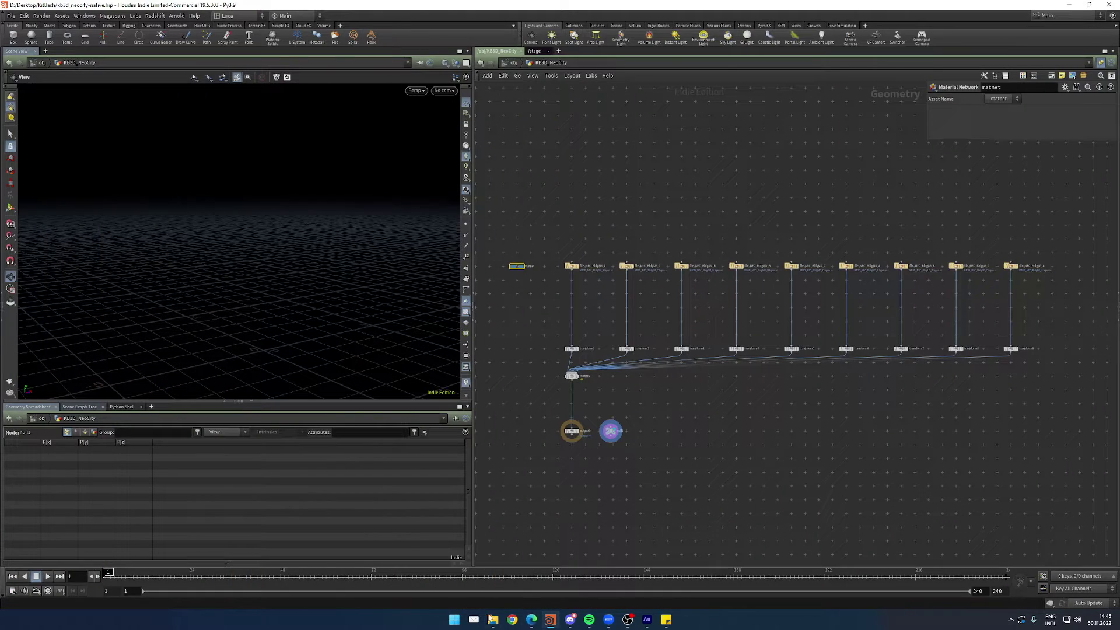
Step: Switch to the KitBash folder in File Explorer and look through the contents of its geo and KB3DTextures subfolders
{"action": "mouse_move", "coordinate": [493, 619]}
{"action": "left_click", "coordinate": [543, 568]}
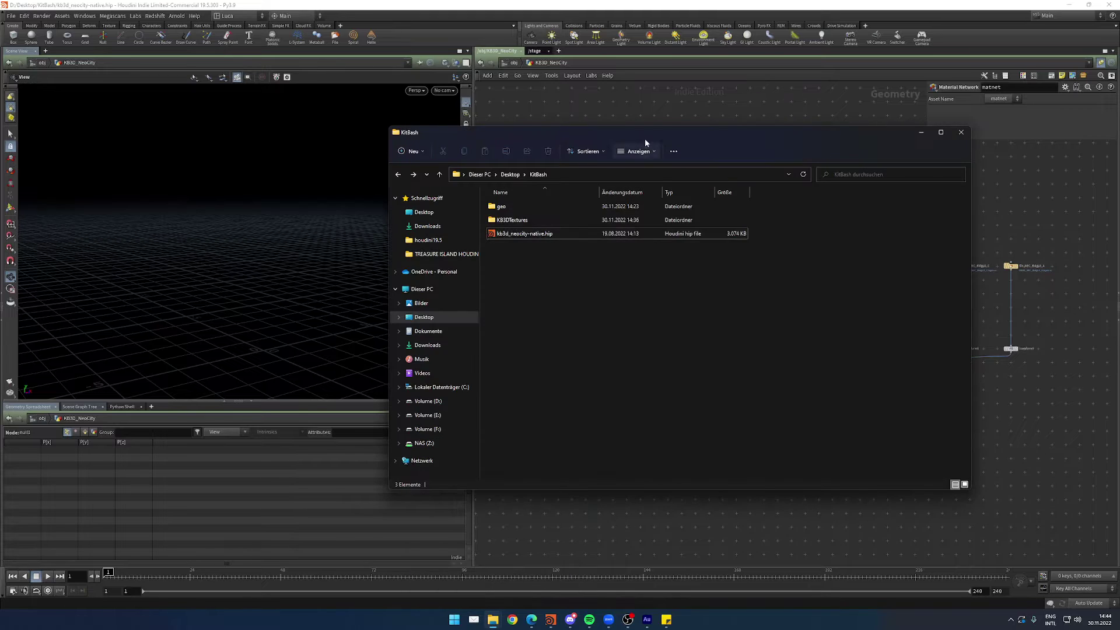
{"action": "left_click_drag", "start_coordinate": [645, 136], "coordinate": [645, 99]}
{"action": "left_click_drag", "start_coordinate": [547, 93], "coordinate": [559, 111]}
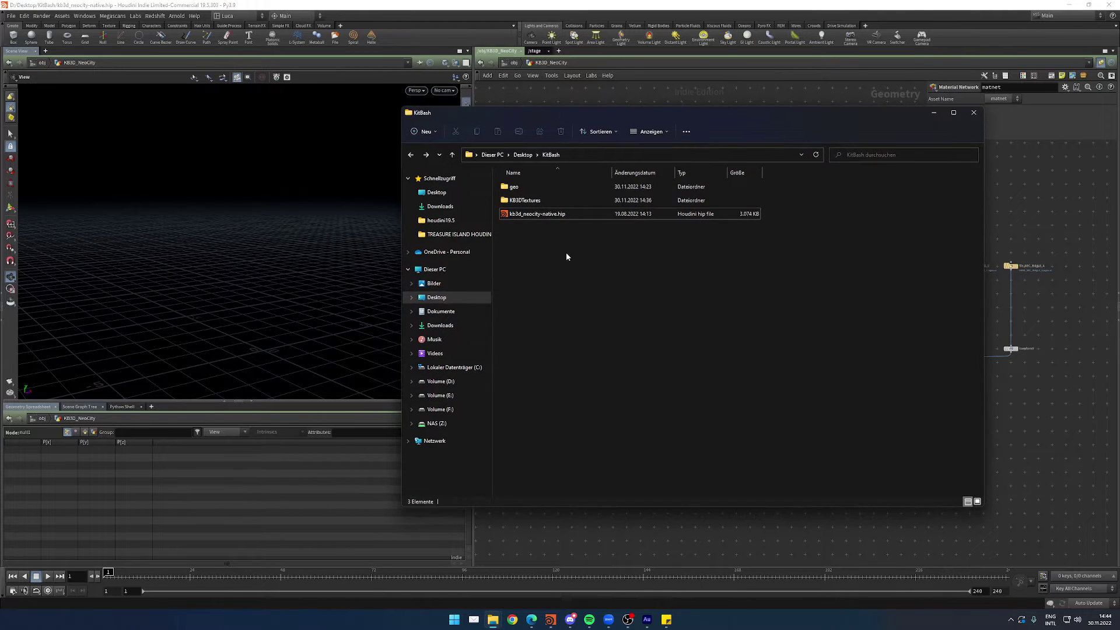
{"action": "double_click", "coordinate": [511, 186]}
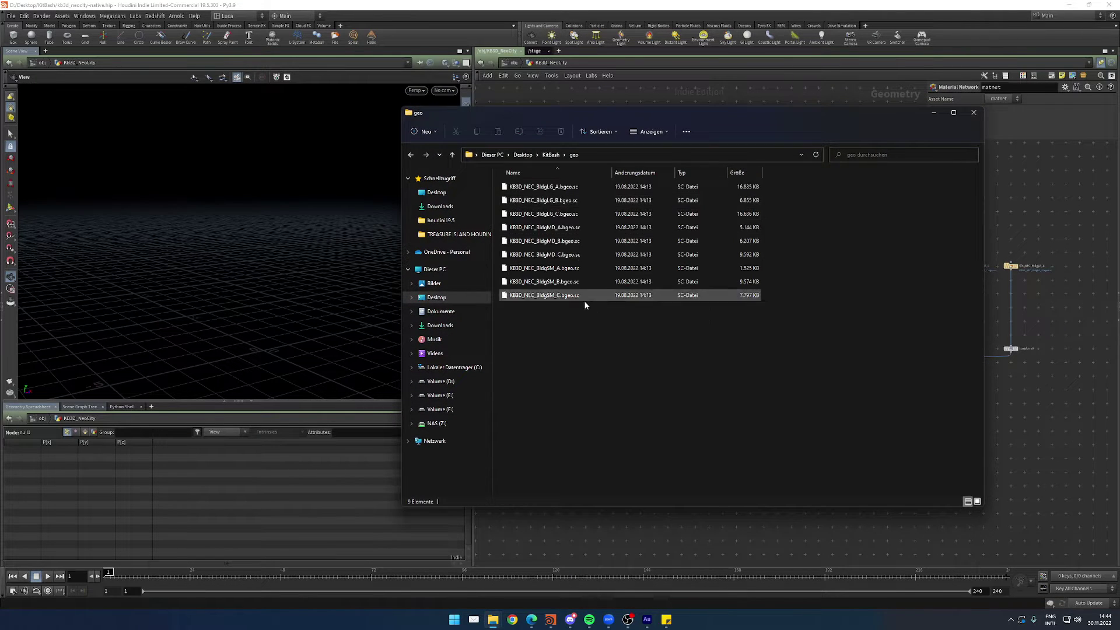
{"action": "left_click_drag", "start_coordinate": [585, 350], "coordinate": [548, 173]}
{"action": "left_click", "coordinate": [411, 155]}
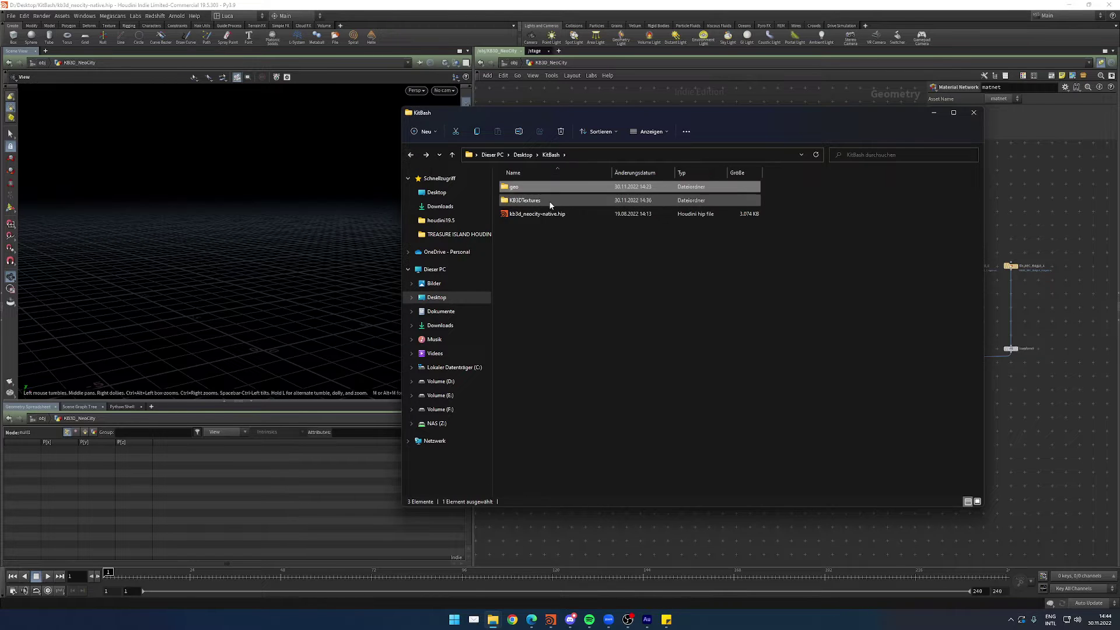
{"action": "double_click", "coordinate": [549, 200]}
{"action": "scroll", "coordinate": [667, 259], "scroll_direction": "down", "scroll_amount": 10}
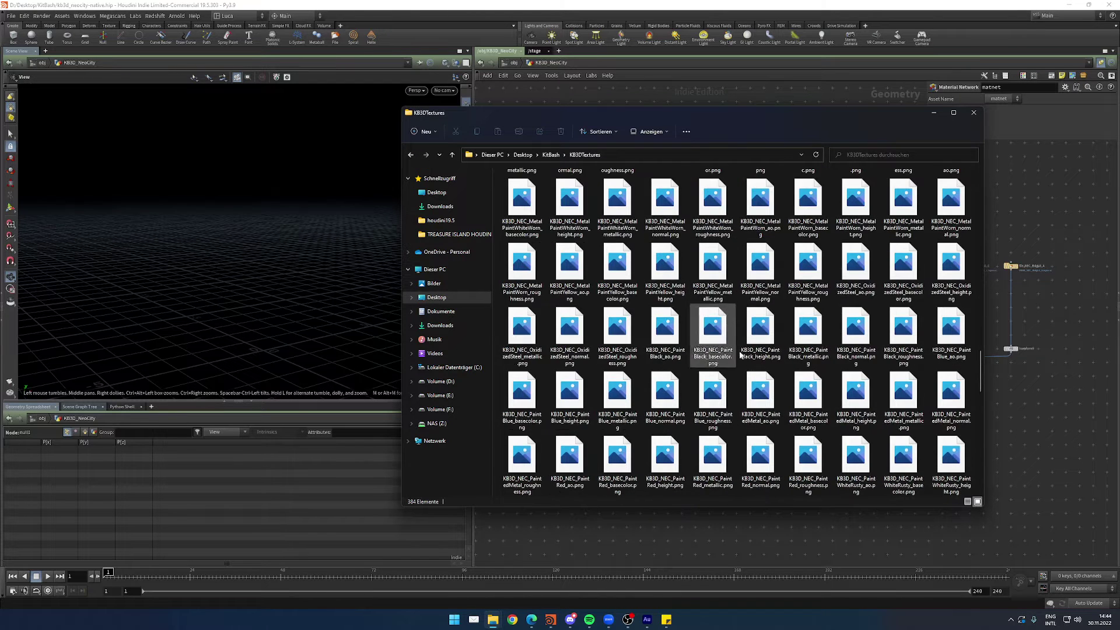
{"action": "scroll", "coordinate": [707, 338], "scroll_direction": "up", "scroll_amount": 20}
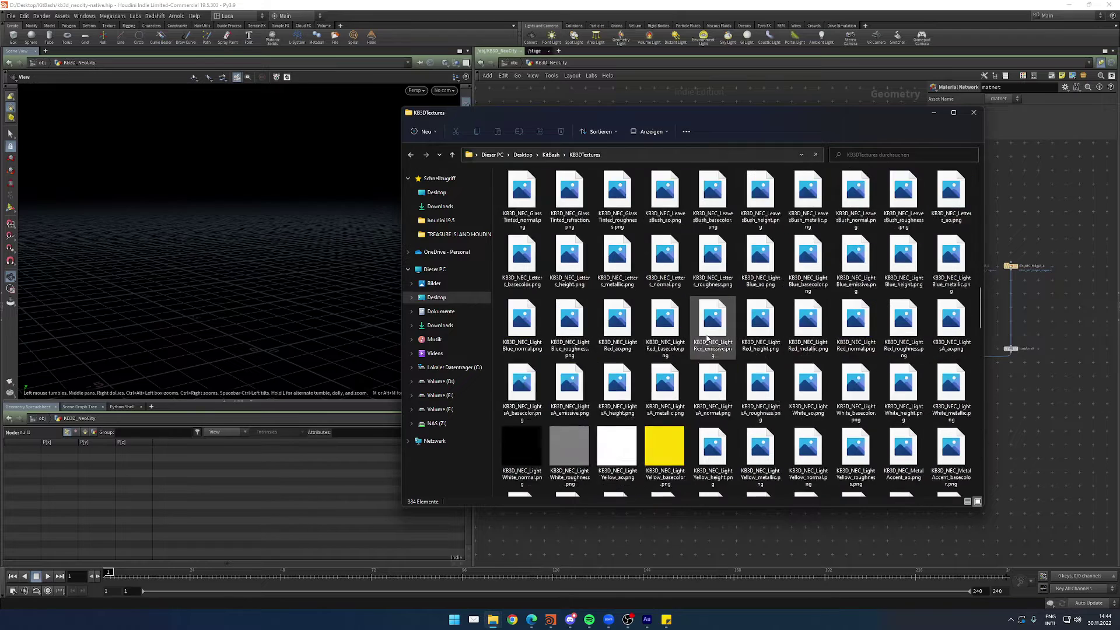
Step: Switch to the browser and read the Neo City page down to its tech specs, then minimize the browser
{"action": "left_click", "coordinate": [531, 619]}
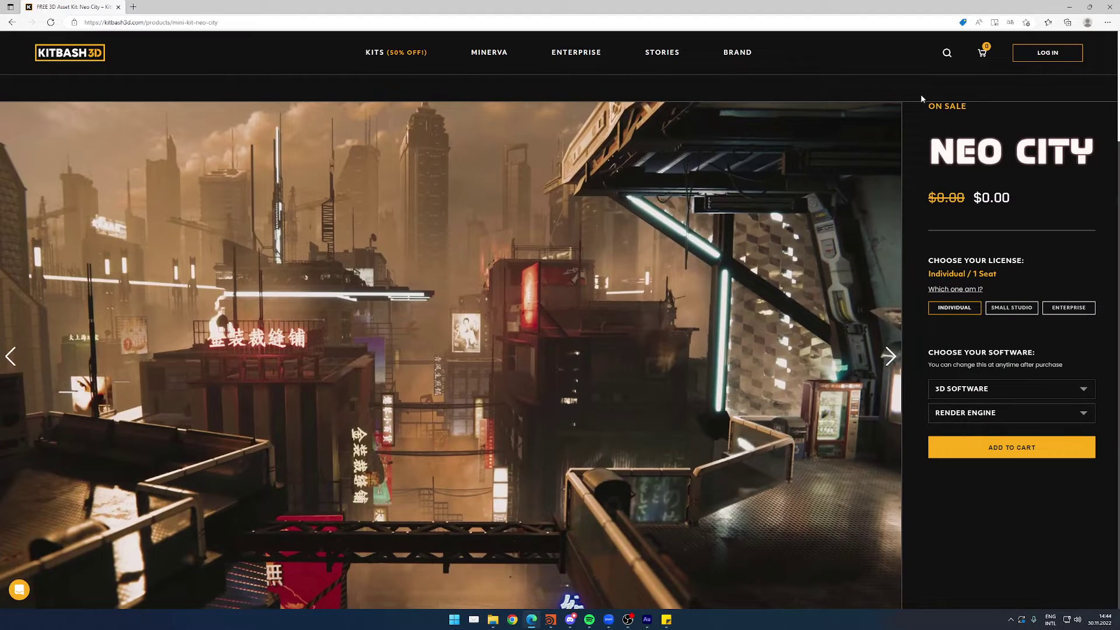
{"action": "scroll", "coordinate": [564, 296], "scroll_direction": "down", "scroll_amount": 10}
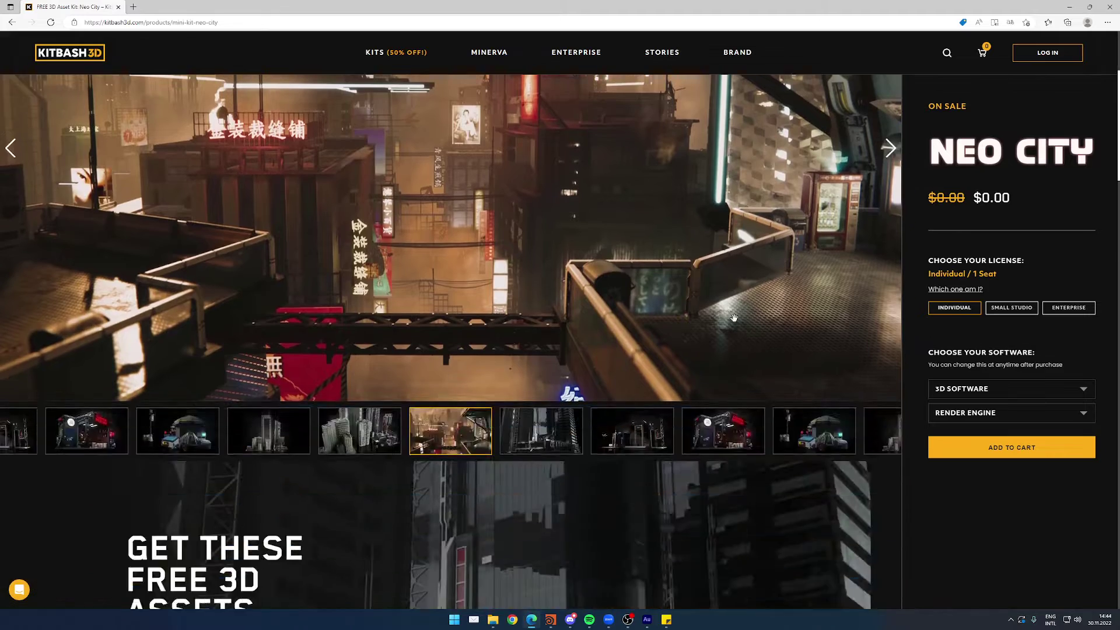
{"action": "scroll", "coordinate": [563, 291], "scroll_direction": "down", "scroll_amount": 12}
{"action": "scroll", "coordinate": [530, 328], "scroll_direction": "up", "scroll_amount": 16}
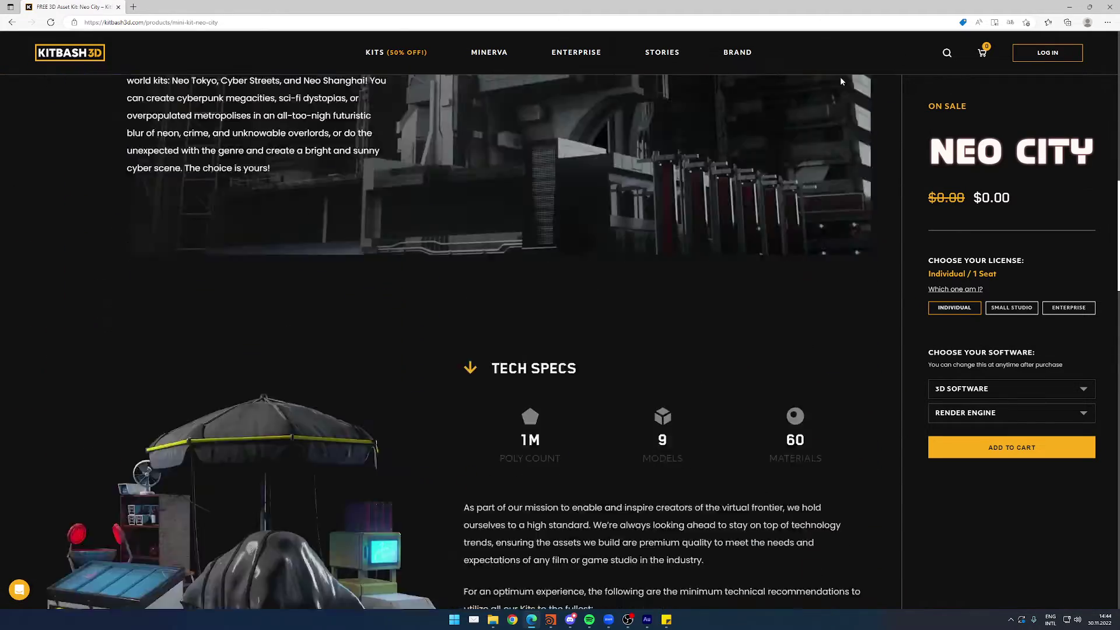
{"action": "left_click", "coordinate": [1069, 6]}
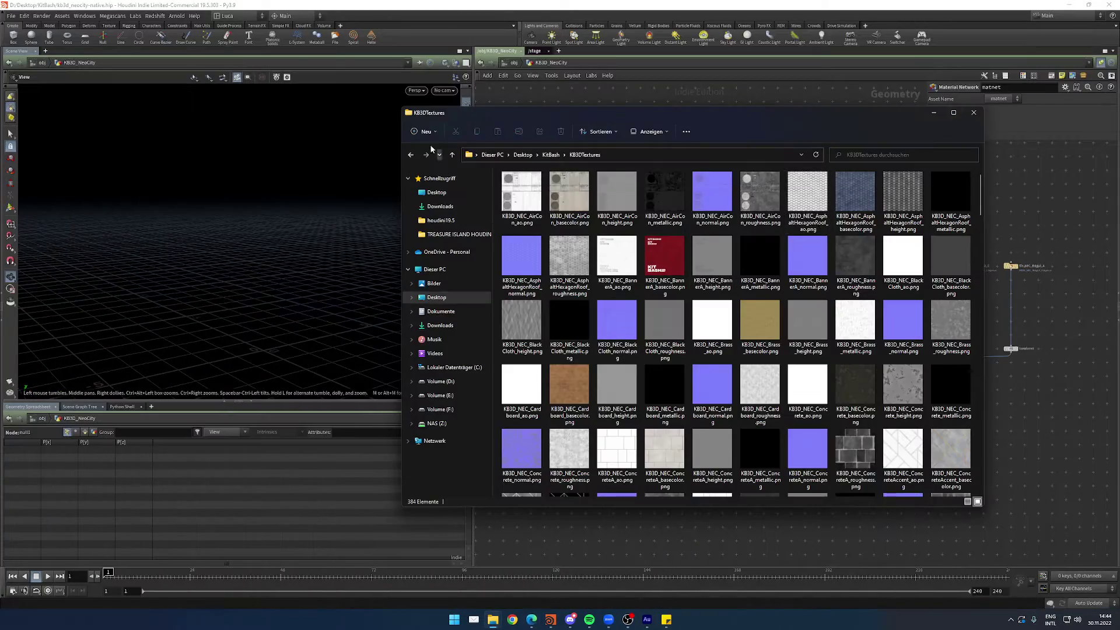
Step: Go back to the parent KitBash folder, review its subfolders and hip file, and return to Houdini
{"action": "left_click", "coordinate": [411, 155]}
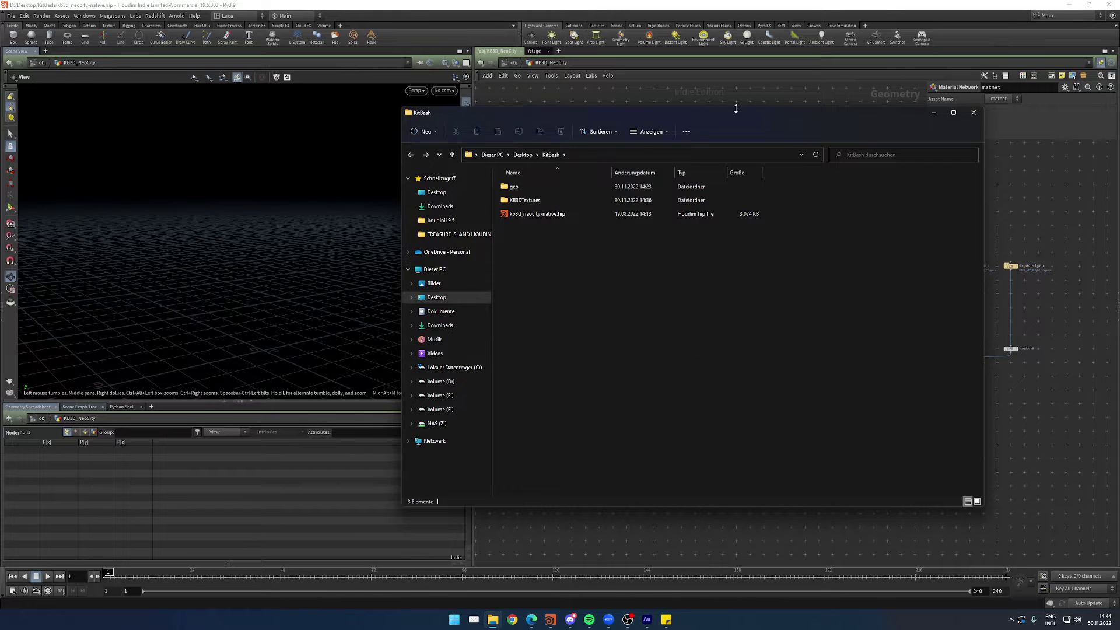
{"action": "left_click_drag", "start_coordinate": [635, 286], "coordinate": [543, 182]}
{"action": "left_click", "coordinate": [632, 300]}
{"action": "left_click", "coordinate": [932, 113]}
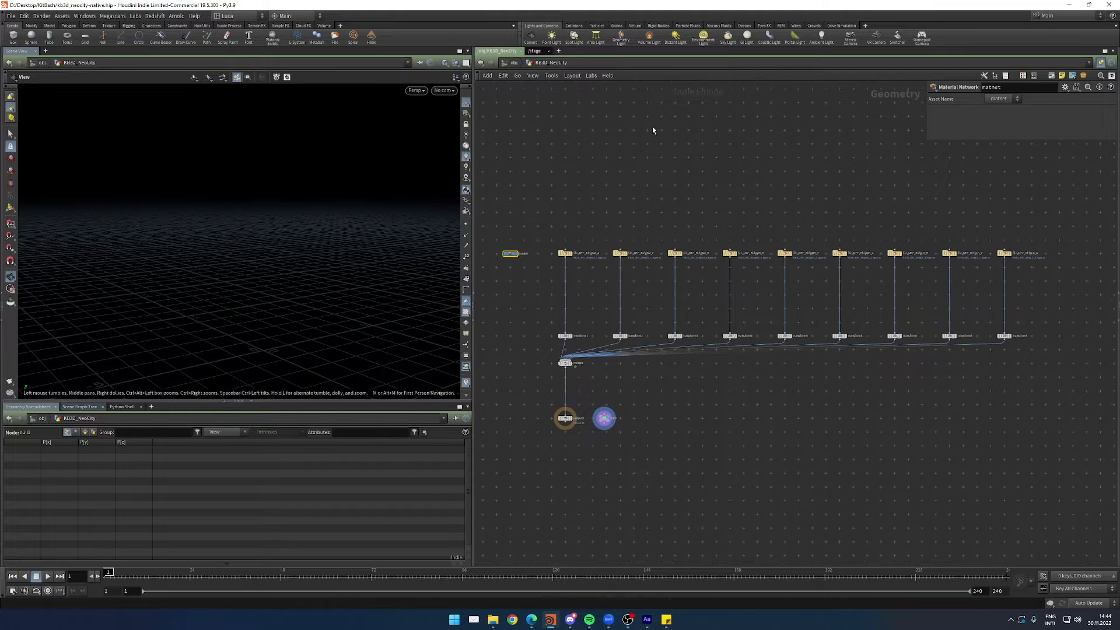
{"action": "left_click", "coordinate": [493, 620]}
{"action": "left_click", "coordinate": [449, 568]}
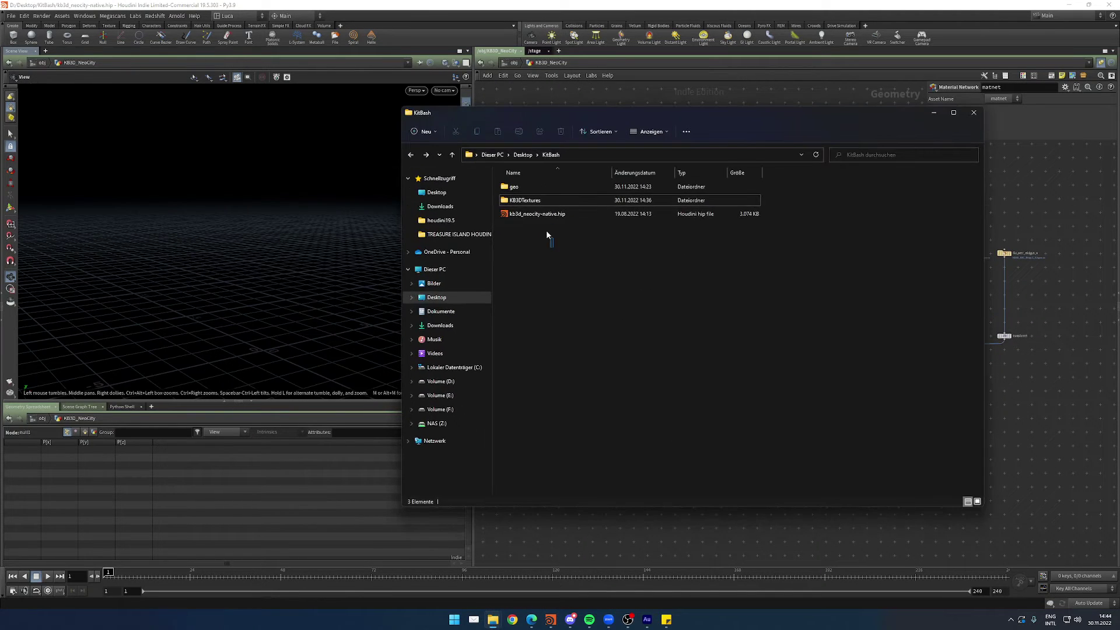
{"action": "left_click", "coordinate": [534, 239]}
{"action": "left_click", "coordinate": [985, 224]}
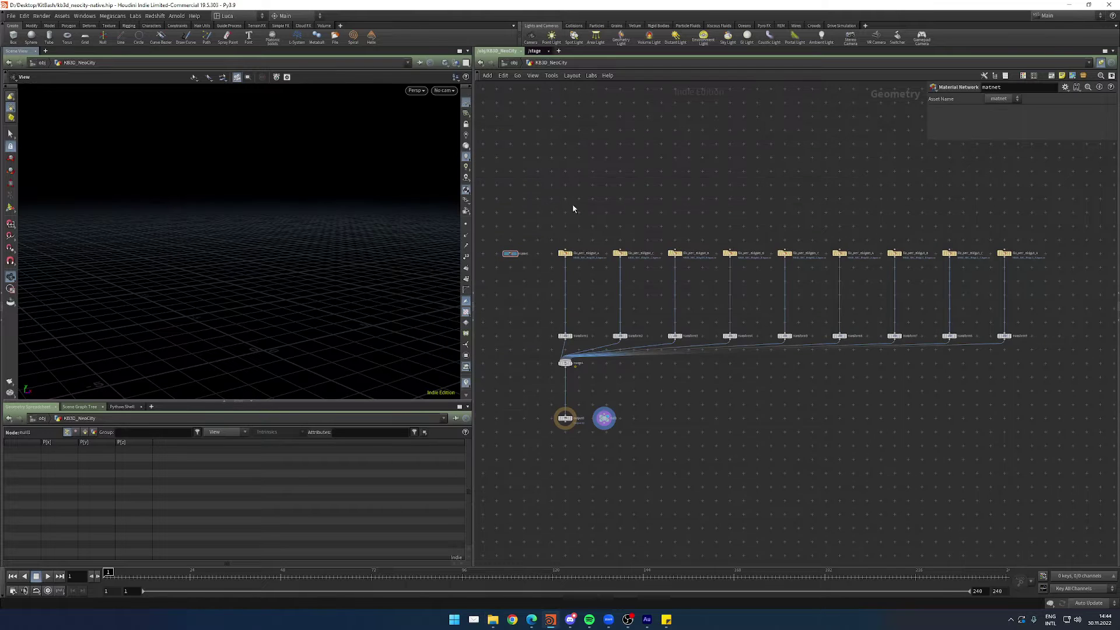
Step: Inspect the texture paths of the principled shader in matnet's KB3D_NEC_AirCon material, and return to the KB3D_NeoCity network
{"action": "double_click", "coordinate": [511, 254]}
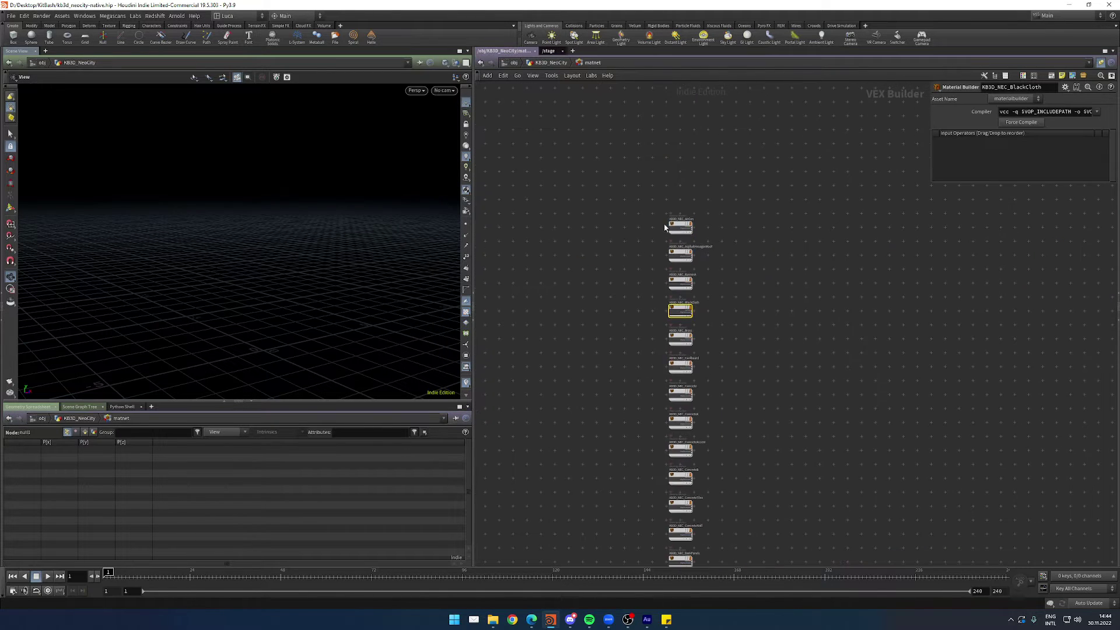
{"action": "left_click_drag", "start_coordinate": [602, 178], "coordinate": [756, 253]}
{"action": "scroll", "coordinate": [768, 270], "scroll_direction": "down", "scroll_amount": 5}
{"action": "scroll", "coordinate": [715, 355], "scroll_direction": "up", "scroll_amount": 5}
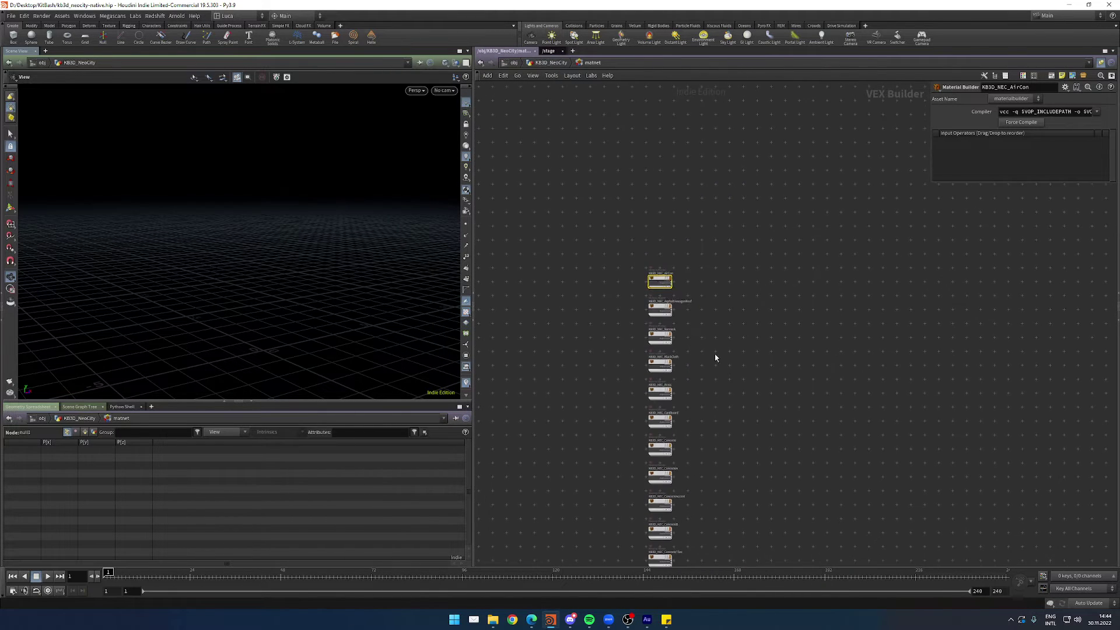
{"action": "double_click", "coordinate": [664, 286]}
{"action": "left_click", "coordinate": [738, 247]}
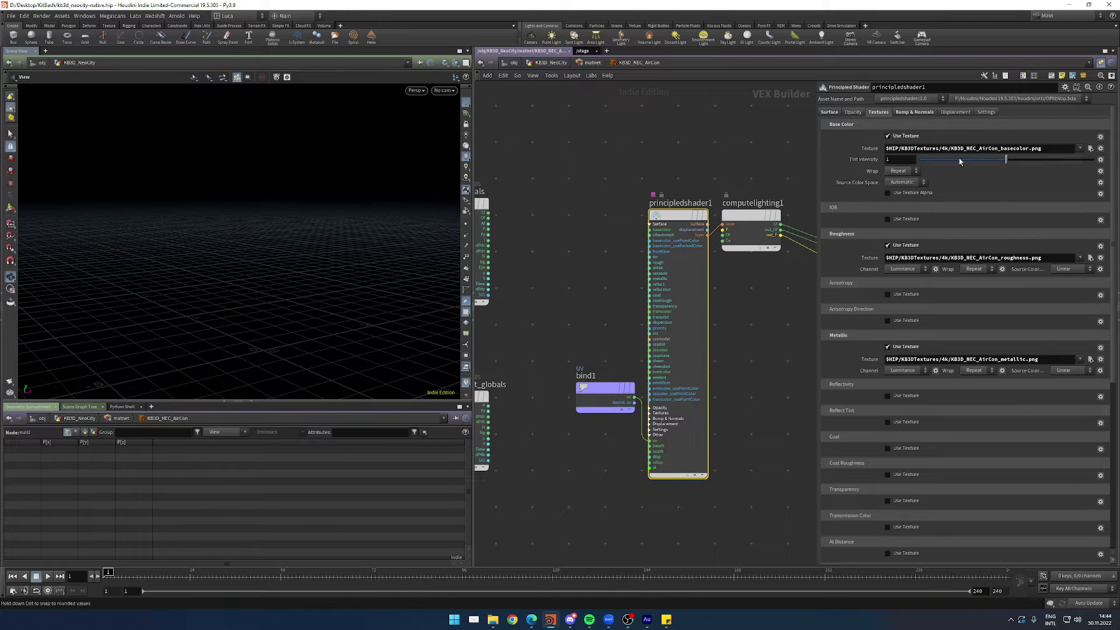
{"action": "middle_click_drag", "start_coordinate": [776, 329], "coordinate": [726, 331]}
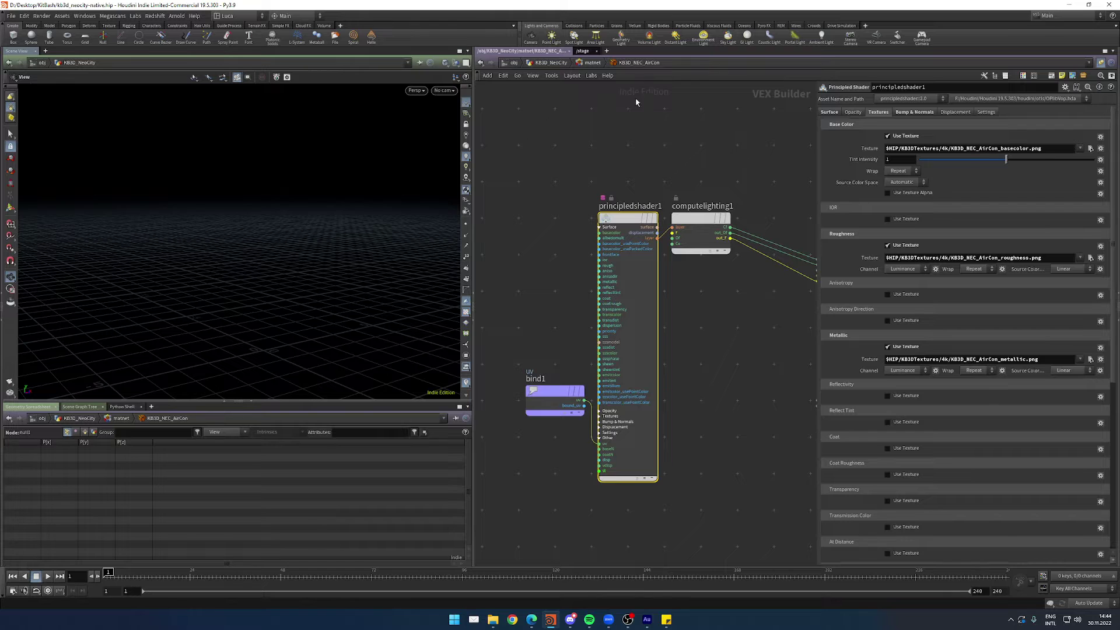
{"action": "left_click", "coordinate": [593, 63]}
{"action": "left_click", "coordinate": [550, 62]}
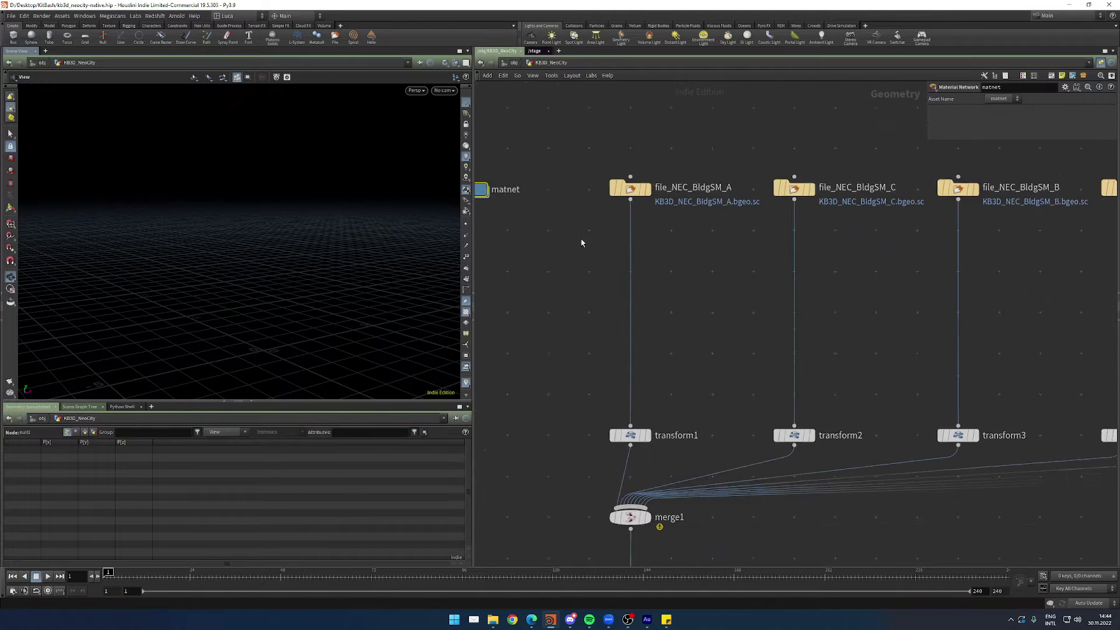
Step: Display the file nodes file_NEC_BldgSM_A, file_NEC_BldgSM_C and file_NEC_BldgSM_B one after another to preview their models
{"action": "scroll", "coordinate": [581, 243], "scroll_direction": "down", "scroll_amount": 3}
{"action": "left_click", "coordinate": [584, 260]}
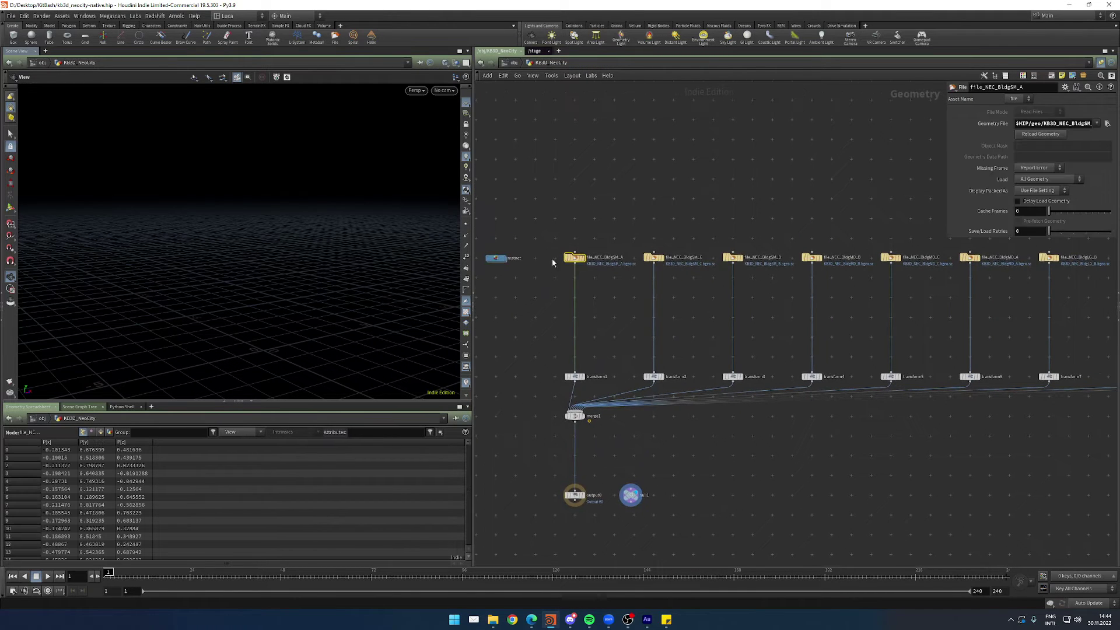
{"action": "left_click", "coordinate": [585, 263]}
{"action": "middle_click_drag", "start_coordinate": [595, 210], "coordinate": [590, 214]}
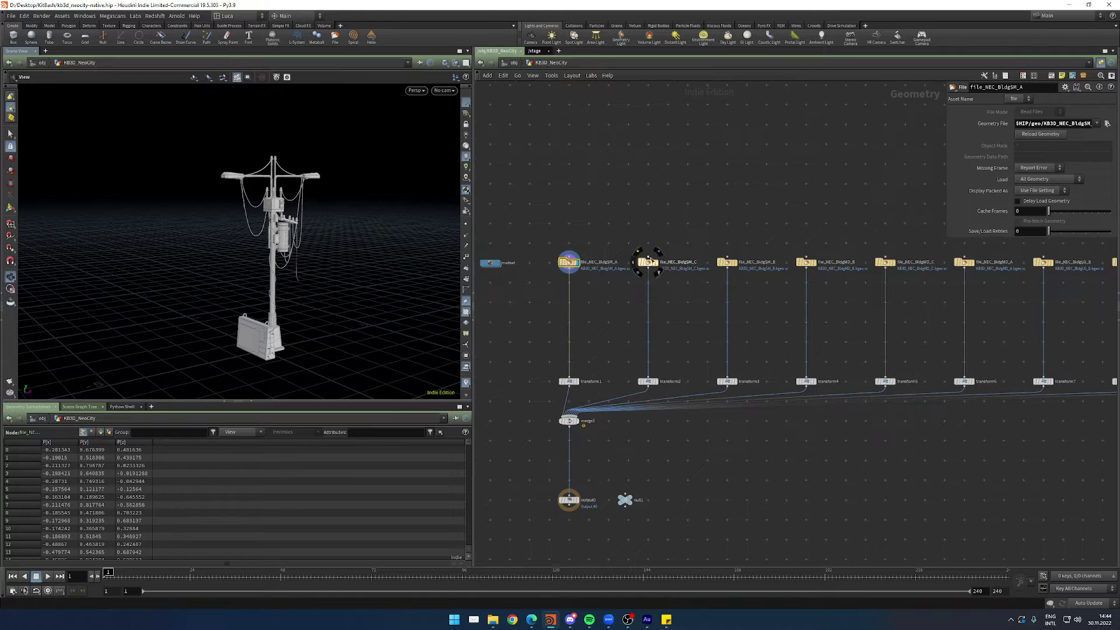
{"action": "left_click", "coordinate": [649, 261]}
{"action": "middle_click_drag", "start_coordinate": [699, 235], "coordinate": [677, 242]}
{"action": "left_click", "coordinate": [704, 267]}
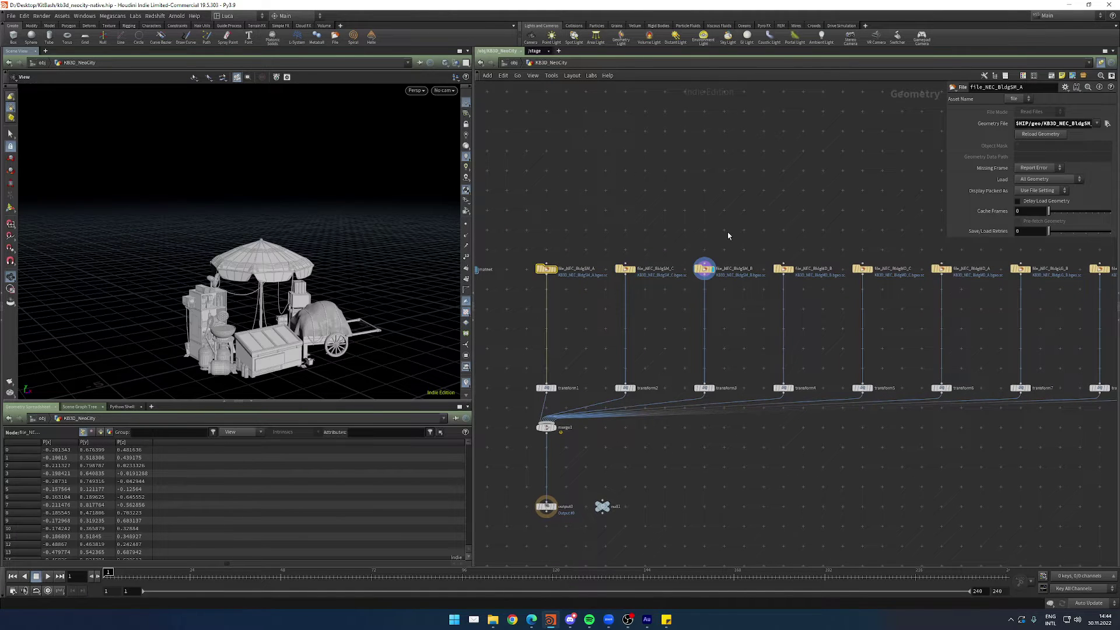
Step: Display the output0 node and frame the merged buildings to view the whole kit
{"action": "left_click", "coordinate": [546, 505]}
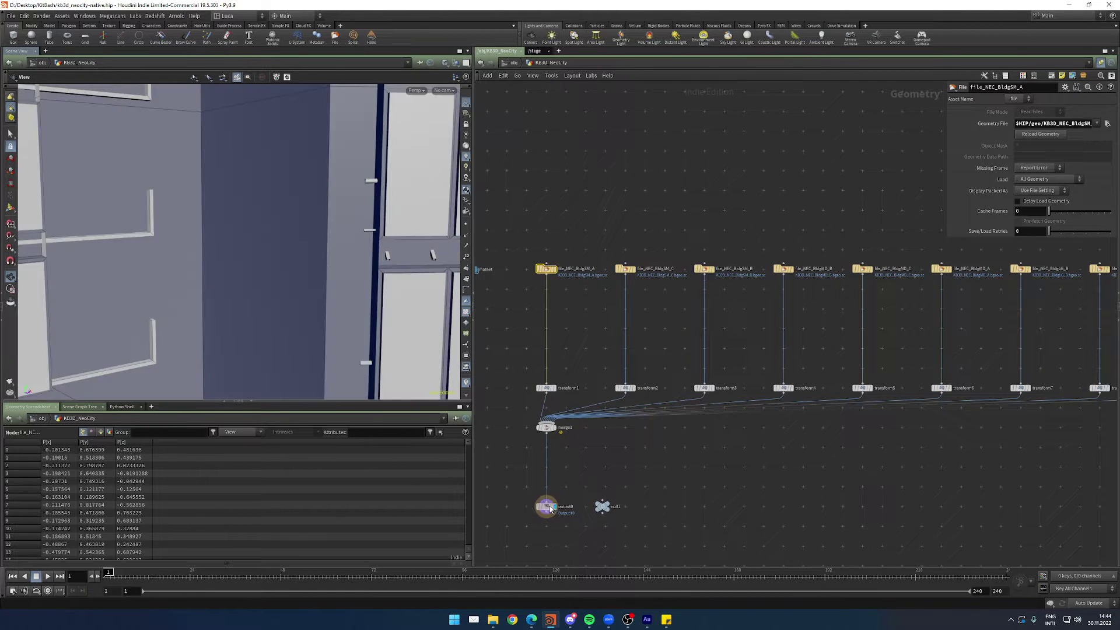
{"action": "key", "text": "f"}
{"action": "left_click_drag", "start_coordinate": [275, 278], "coordinate": [250, 251]}
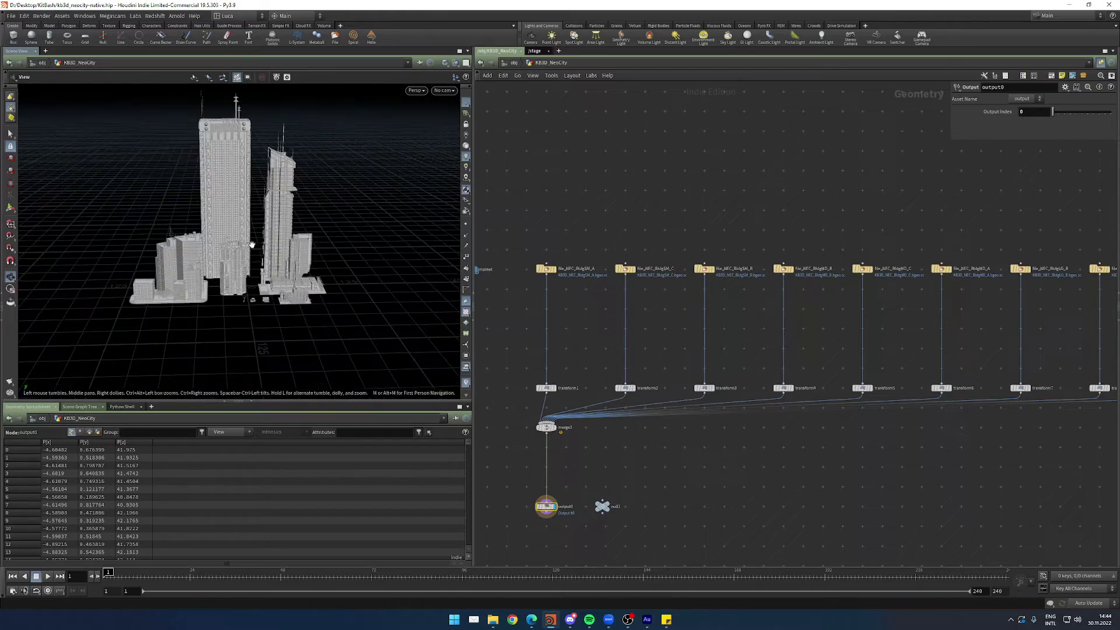
{"action": "right_click_drag", "start_coordinate": [250, 251], "coordinate": [329, 270]}
{"action": "left_click_drag", "start_coordinate": [329, 269], "coordinate": [338, 292]}
Step: Check the node info of file_NEC_BldgSM_A for its attributes and primitive groups
{"action": "middle_click_drag", "start_coordinate": [545, 279], "coordinate": [608, 193]}
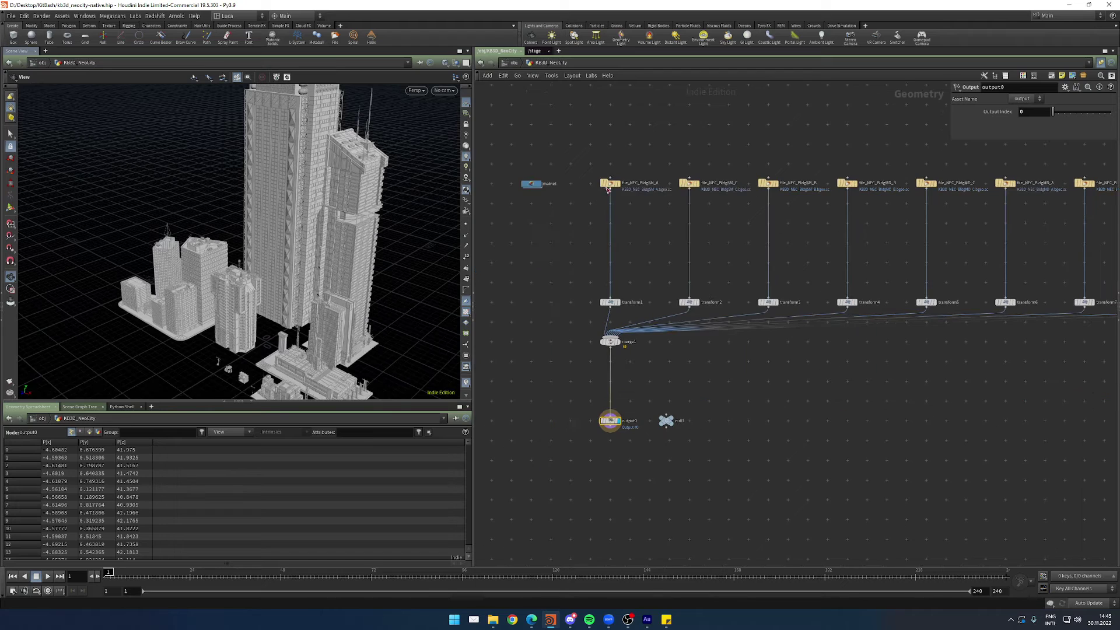
{"action": "middle_click", "coordinate": [610, 185]}
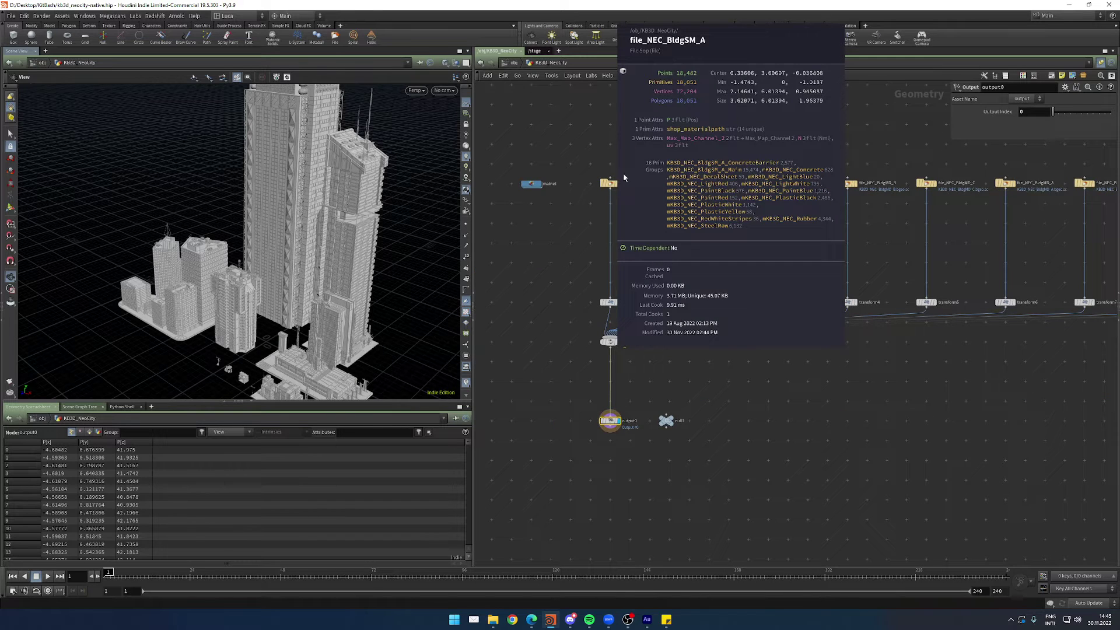
{"action": "middle_click_drag", "start_coordinate": [551, 179], "coordinate": [578, 231]}
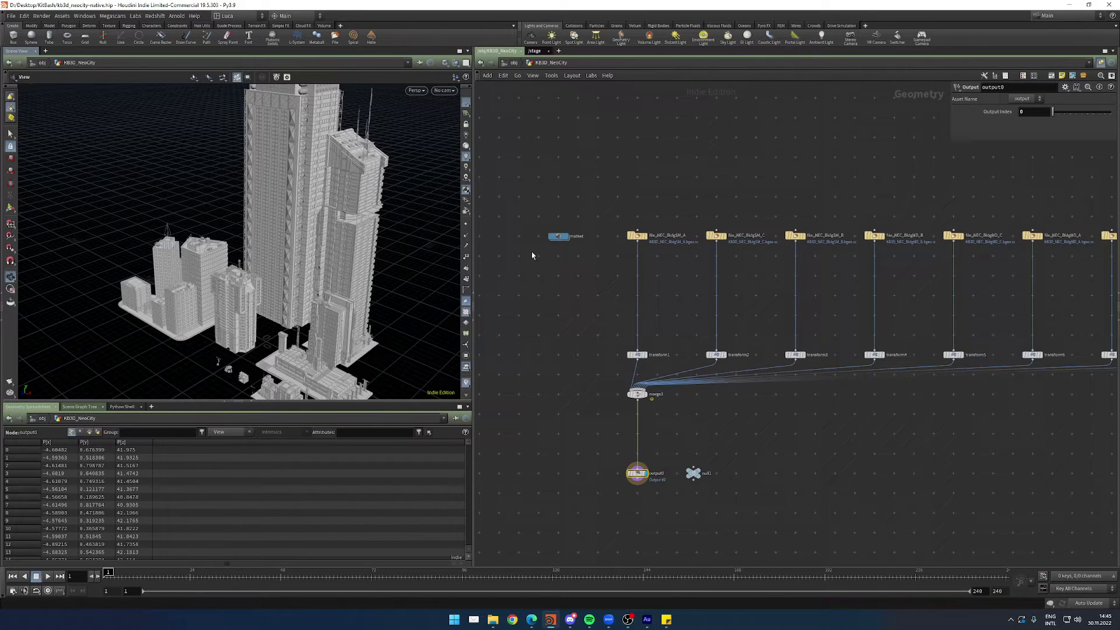
Step: Look inside the matnet material network again and return to the output0 and null1 nodes in KB3D_NeoCity
{"action": "double_click", "coordinate": [558, 237]}
{"action": "left_click", "coordinate": [568, 64]}
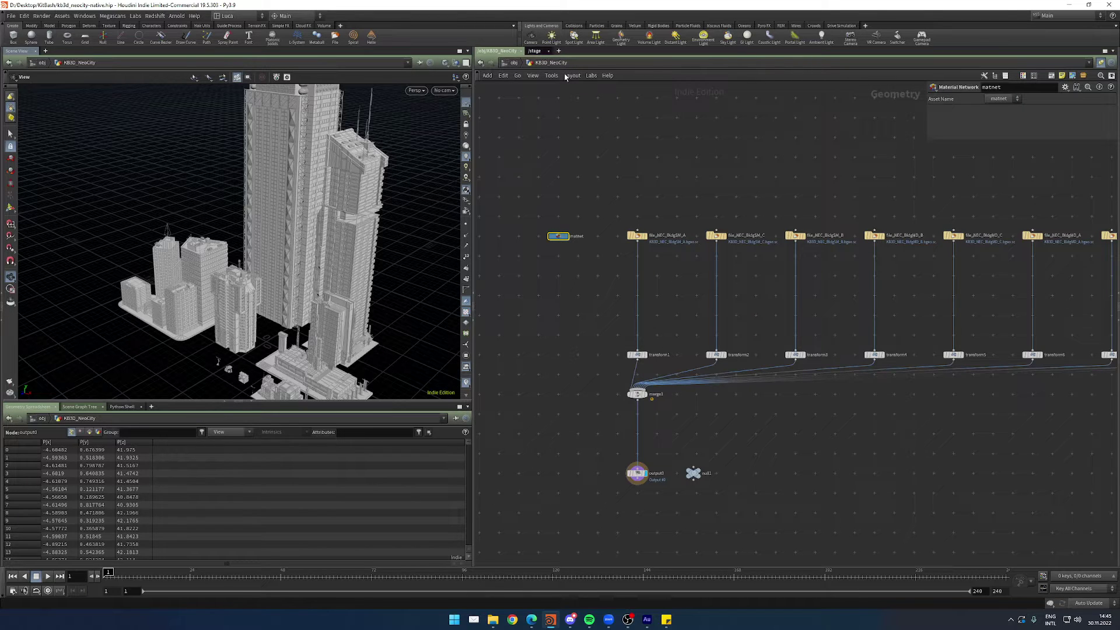
{"action": "middle_click_drag", "start_coordinate": [738, 458], "coordinate": [734, 391]}
{"action": "scroll", "coordinate": [730, 413], "scroll_direction": "up", "scroll_amount": 3}
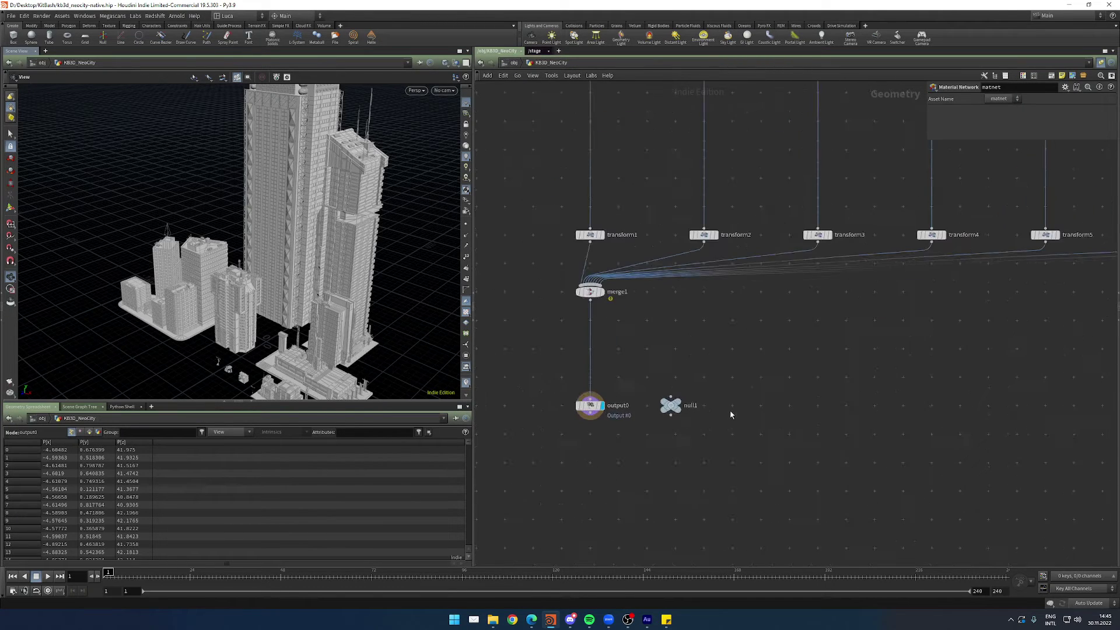
Step: Add a LOP Network node directly below the matnet node in KB3D_NeoCity
{"action": "left_click_drag", "start_coordinate": [622, 124], "coordinate": [600, 432]}
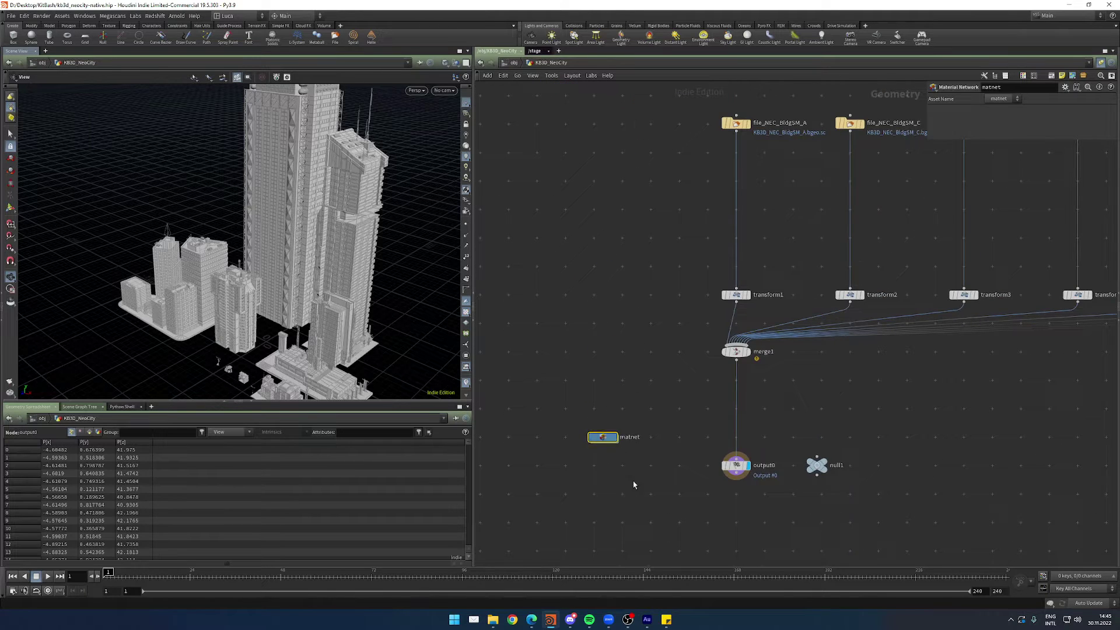
{"action": "middle_click_drag", "start_coordinate": [615, 502], "coordinate": [642, 405]}
{"action": "key", "text": "Tab"}
{"action": "type", "text": "lop"}
{"action": "key", "text": "Return"}
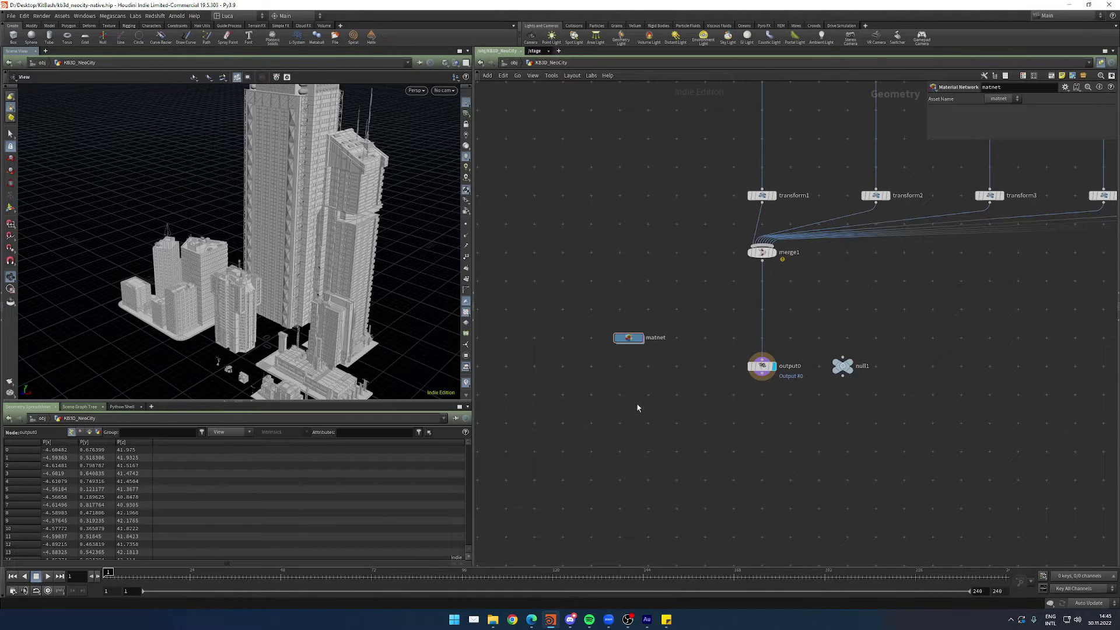
{"action": "left_click", "coordinate": [634, 395]}
{"action": "left_click_drag", "start_coordinate": [634, 399], "coordinate": [630, 381]}
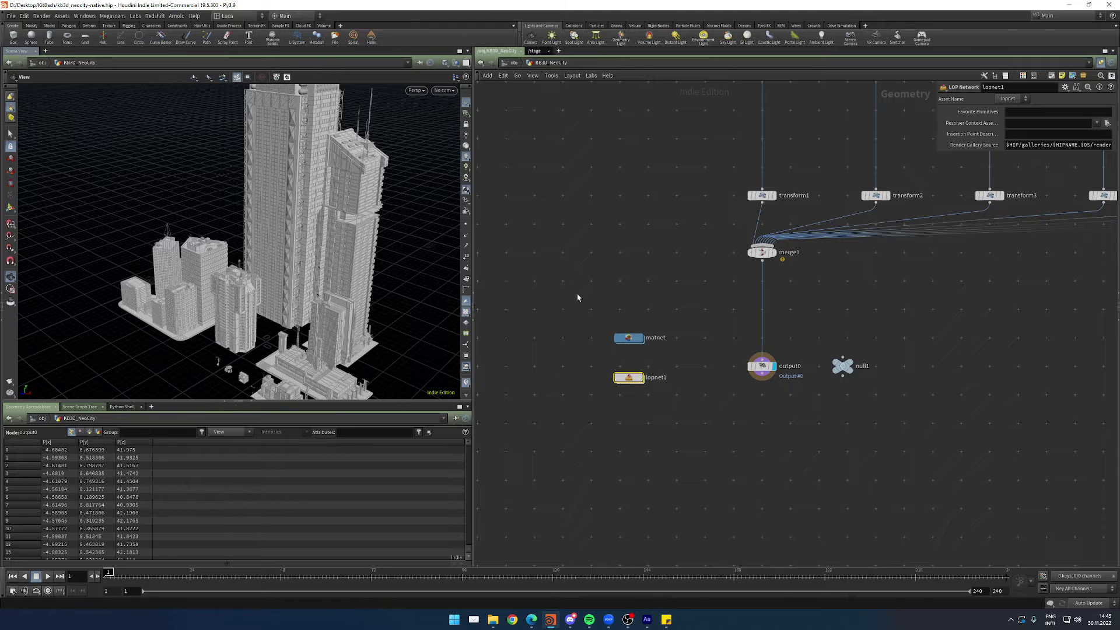
Step: Go inside the new LOP network and add a Kitbash Usd Converter node
{"action": "double_click", "coordinate": [628, 378]}
{"action": "key", "text": "Tab"}
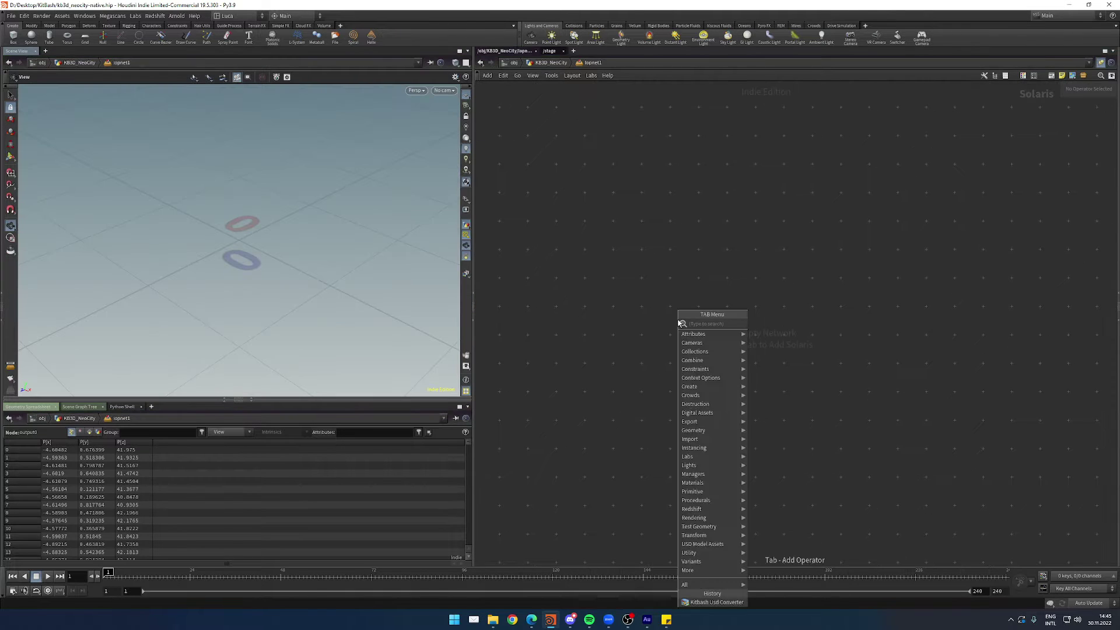
{"action": "type", "text": "k"}
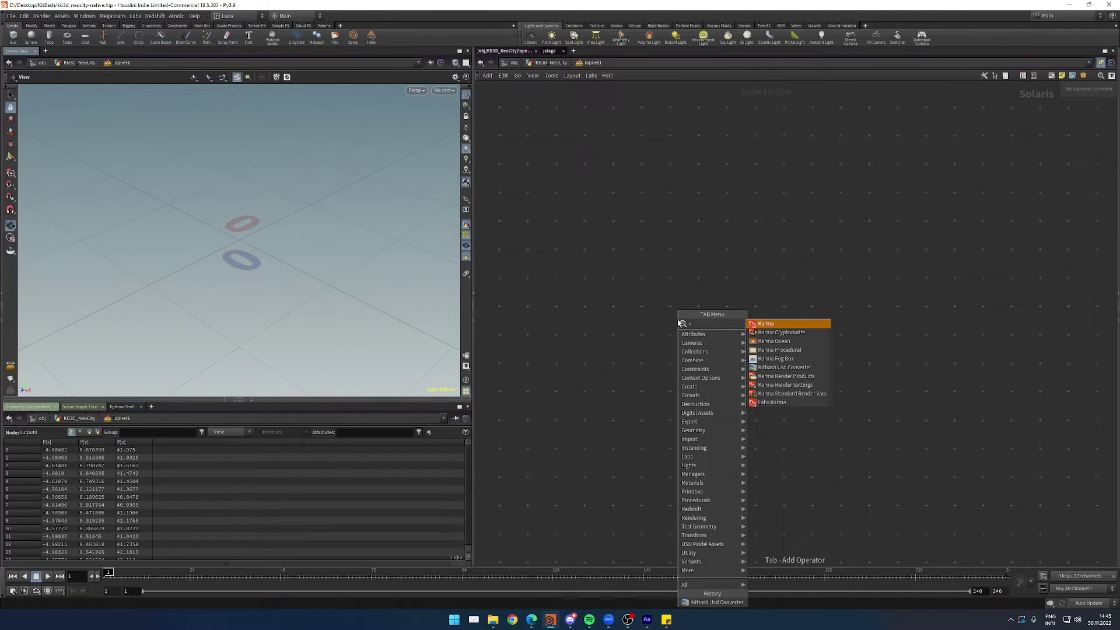
{"action": "type", "text": "itbas"}
{"action": "key", "text": "Return"}
{"action": "left_click", "coordinate": [607, 382]}
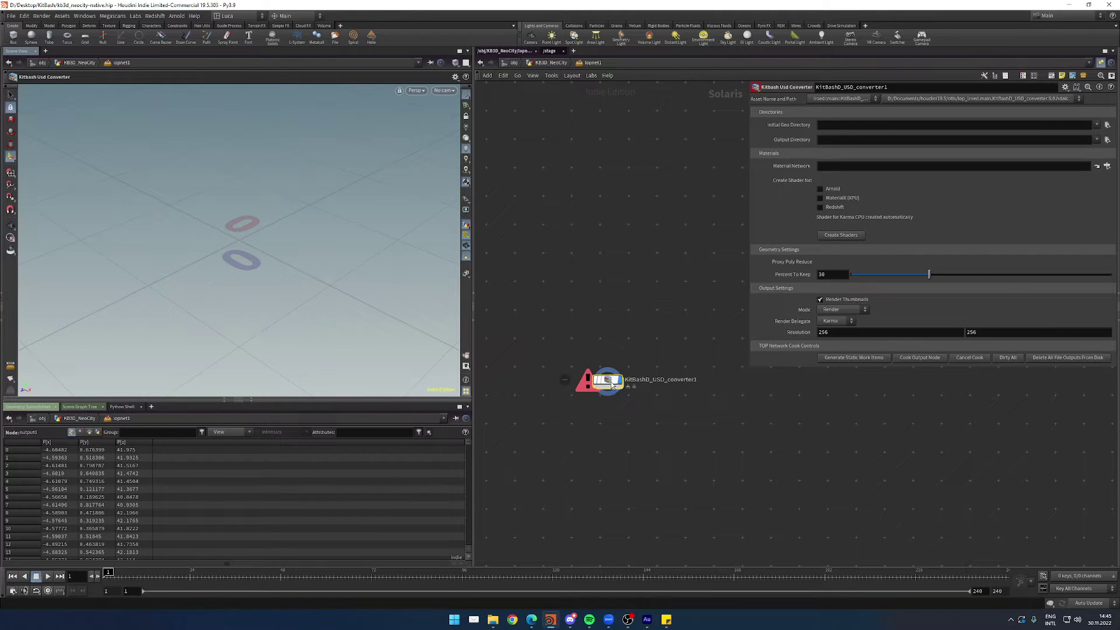
{"action": "middle_click_drag", "start_coordinate": [694, 454], "coordinate": [669, 355]}
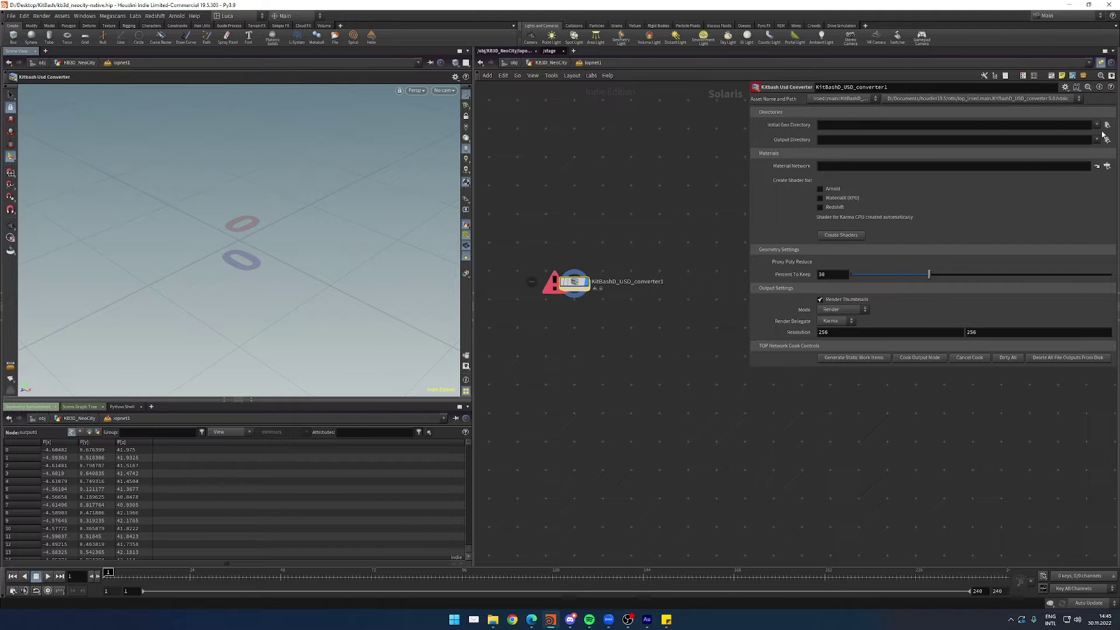
Step: Copy the path of the kit's geo folder from File Explorer and paste it as the converter's initial geo directory in Houdini
{"action": "mouse_move", "coordinate": [493, 619]}
{"action": "left_click", "coordinate": [460, 568]}
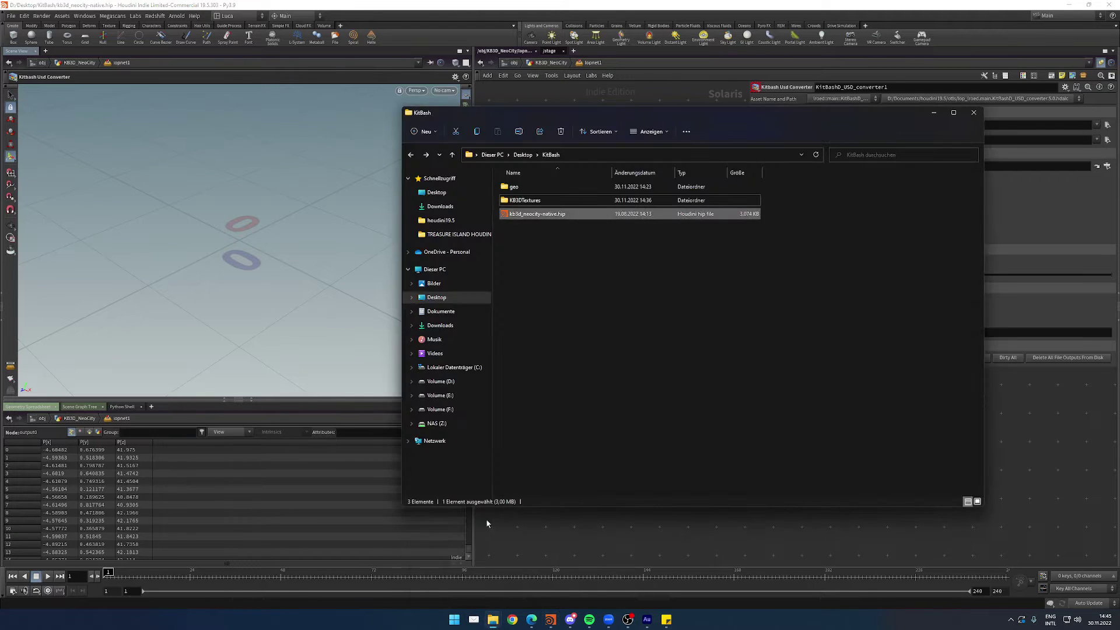
{"action": "double_click", "coordinate": [518, 186]}
{"action": "left_click", "coordinate": [584, 155]}
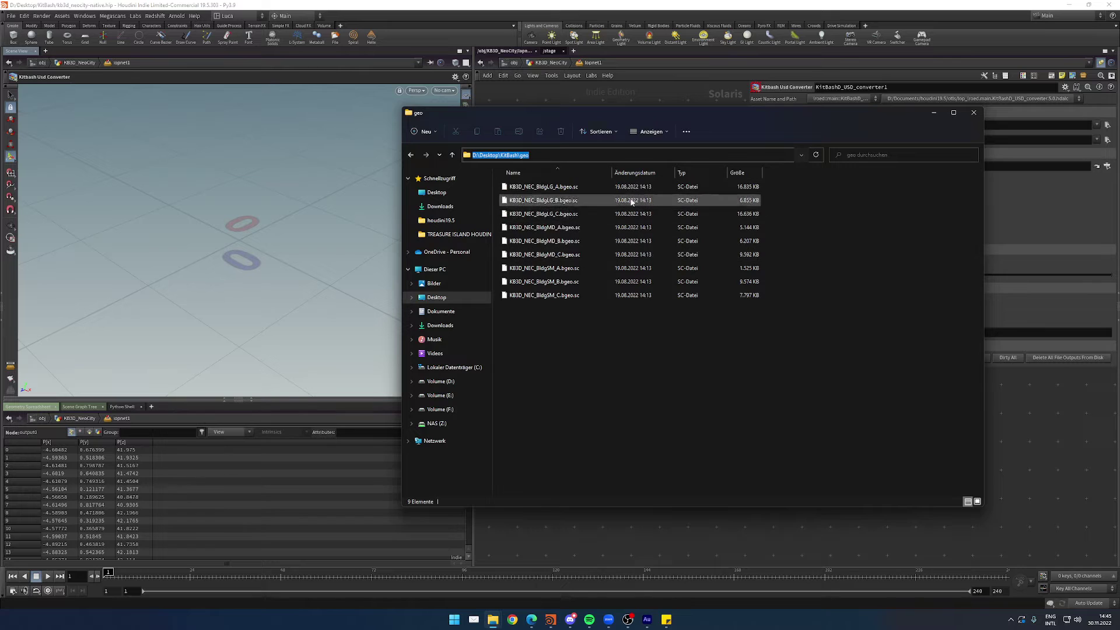
{"action": "key", "text": "ctrl+c"}
{"action": "key", "text": "alt+Tab"}
{"action": "left_click", "coordinate": [887, 124]}
{"action": "key", "text": "ctrl+v"}
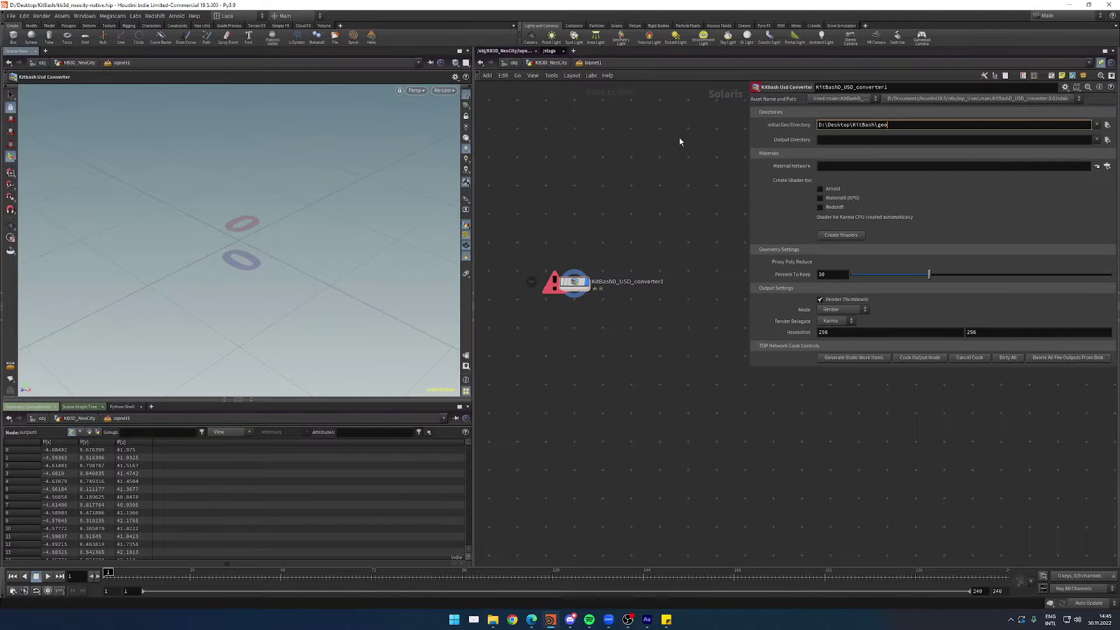
{"action": "key", "text": "Return"}
Step: Browse to D:/Desktop/KitBash/geo/ and set it as the converter's initial geo directory
{"action": "left_click", "coordinate": [1107, 124]}
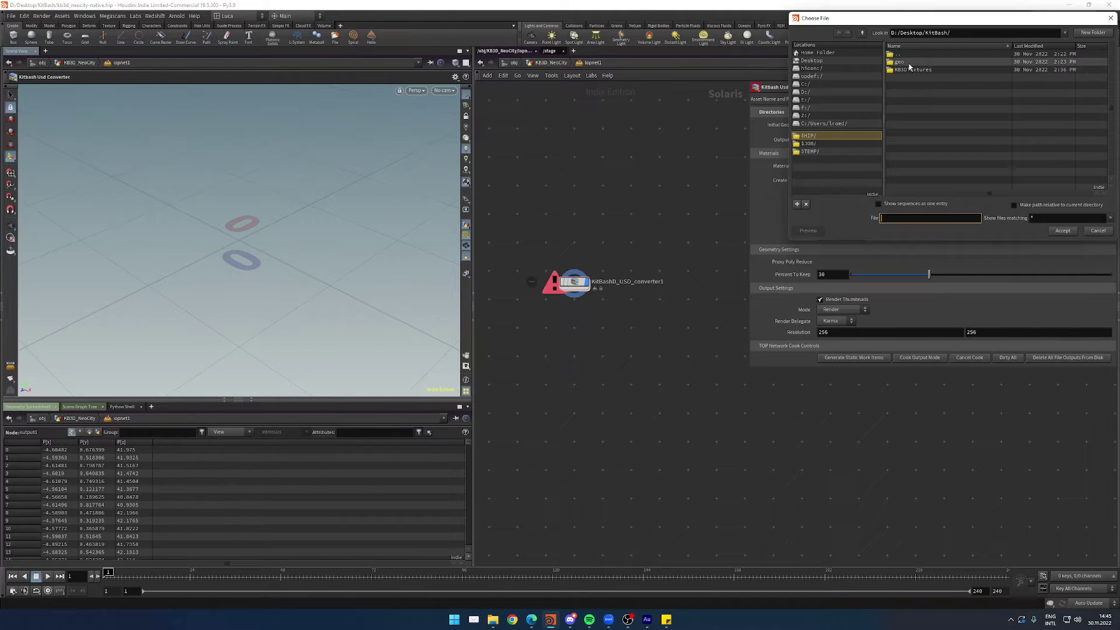
{"action": "double_click", "coordinate": [928, 62]}
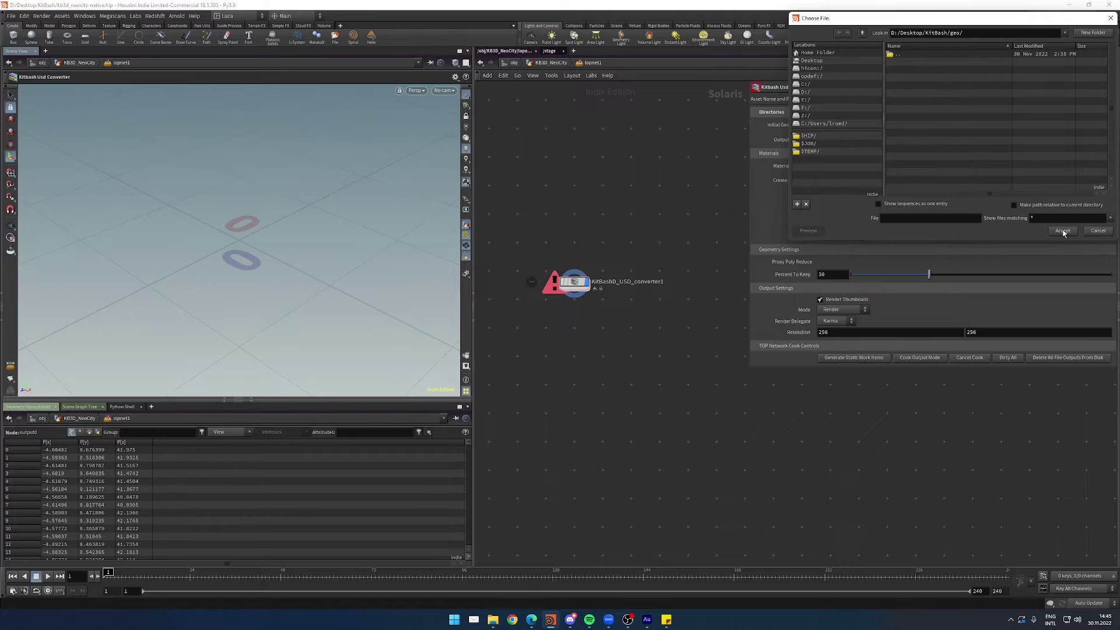
{"action": "left_click", "coordinate": [1062, 230]}
{"action": "key", "text": "shift+Left"}
{"action": "key", "text": "shift+Left"}
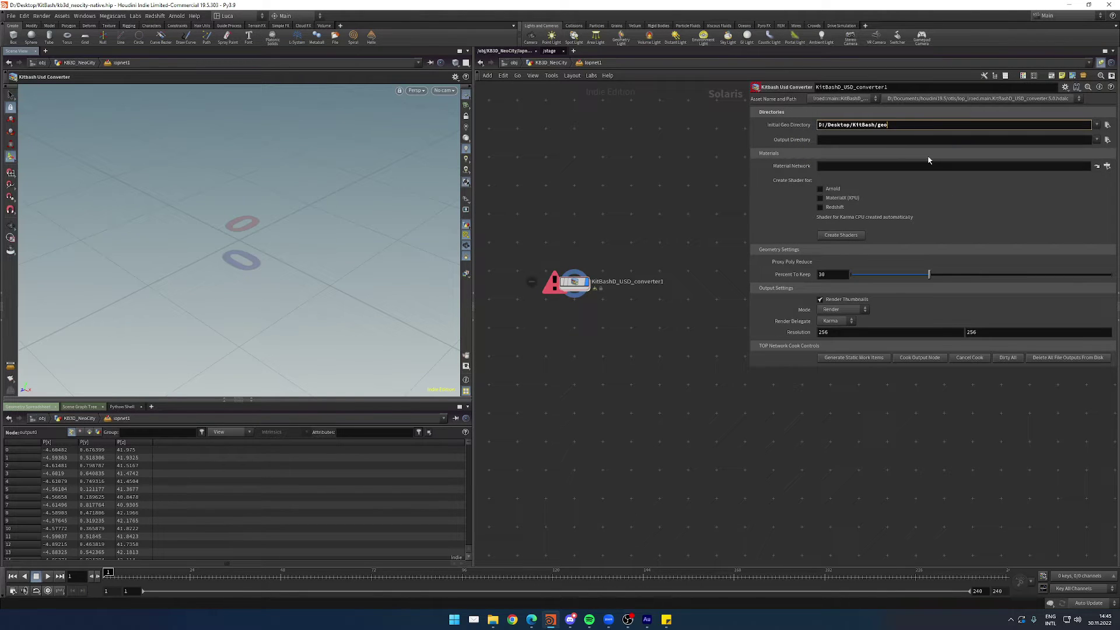
{"action": "key", "text": "Return"}
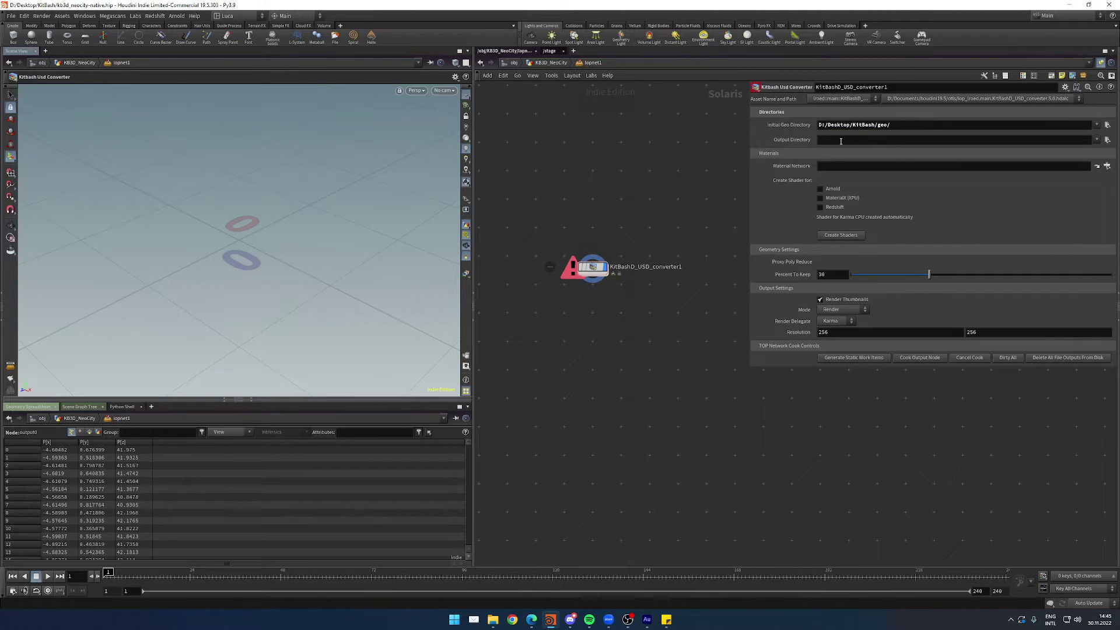
Step: Create a KB3D_NeoCity folder in Z:/Assets/ and set it as the converter's output directory
{"action": "left_click", "coordinate": [1107, 141]}
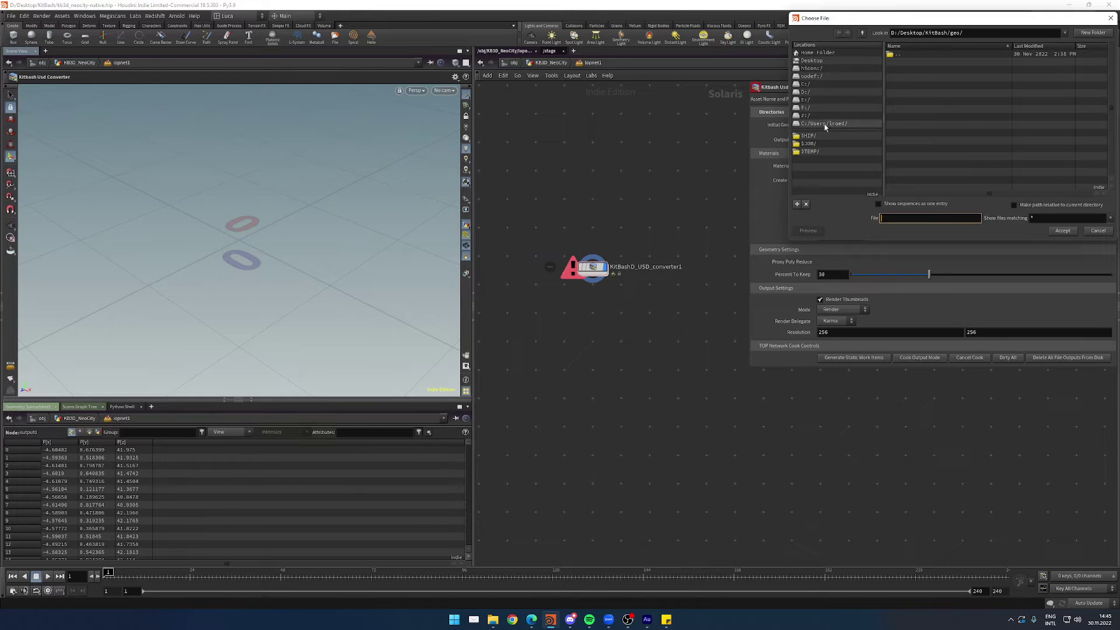
{"action": "left_click", "coordinate": [808, 115]}
{"action": "double_click", "coordinate": [910, 61]}
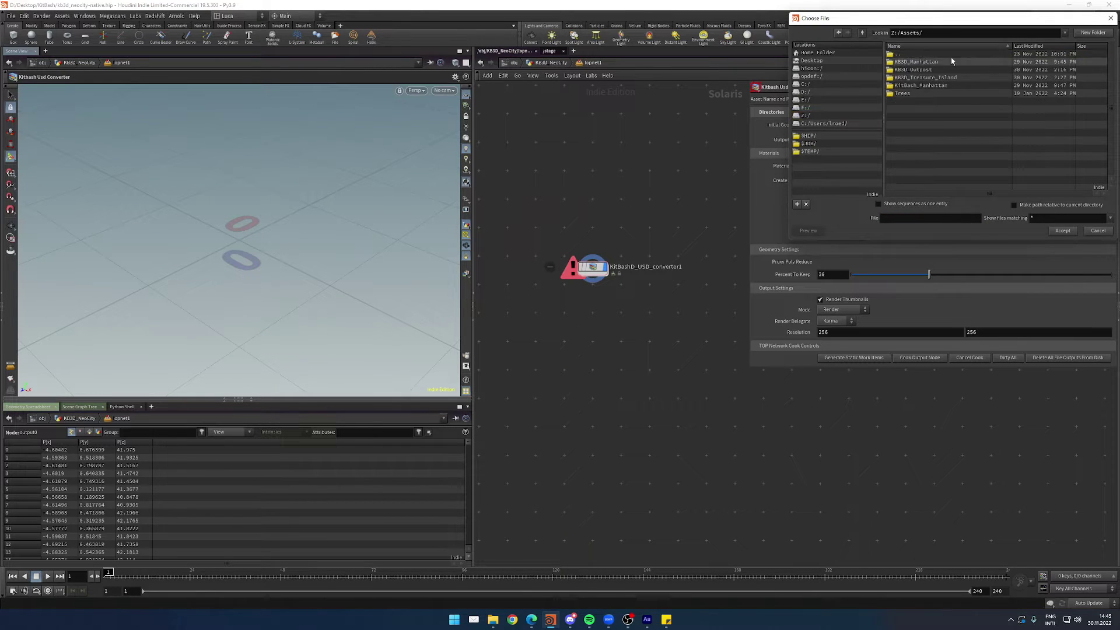
{"action": "left_click", "coordinate": [1085, 33]}
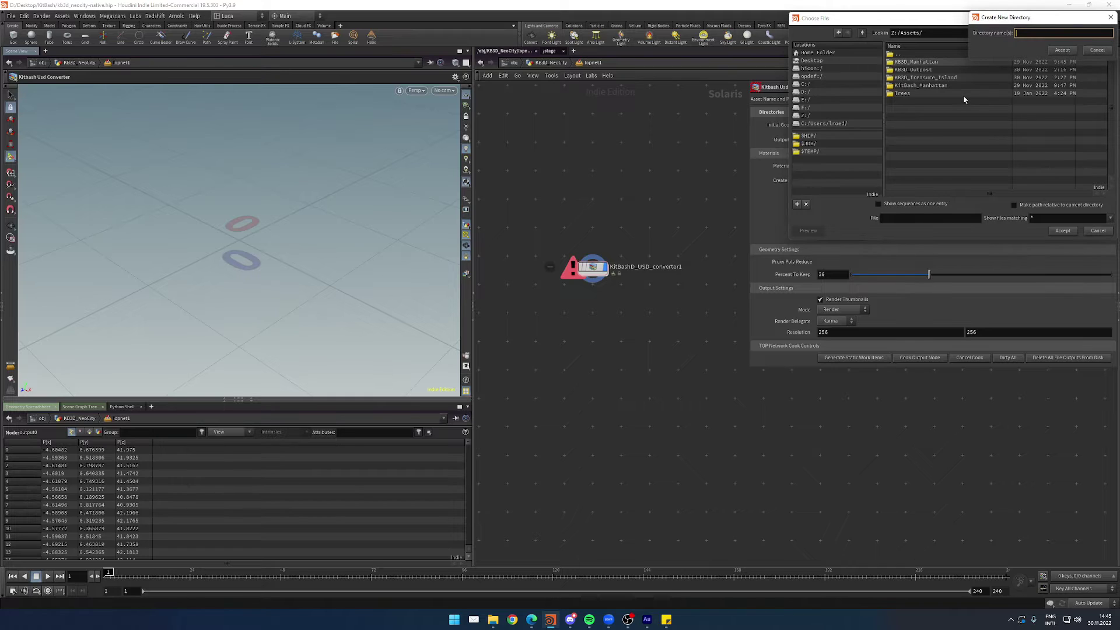
{"action": "type", "text": "KB3D_NeoCity"}
{"action": "key", "text": "Return"}
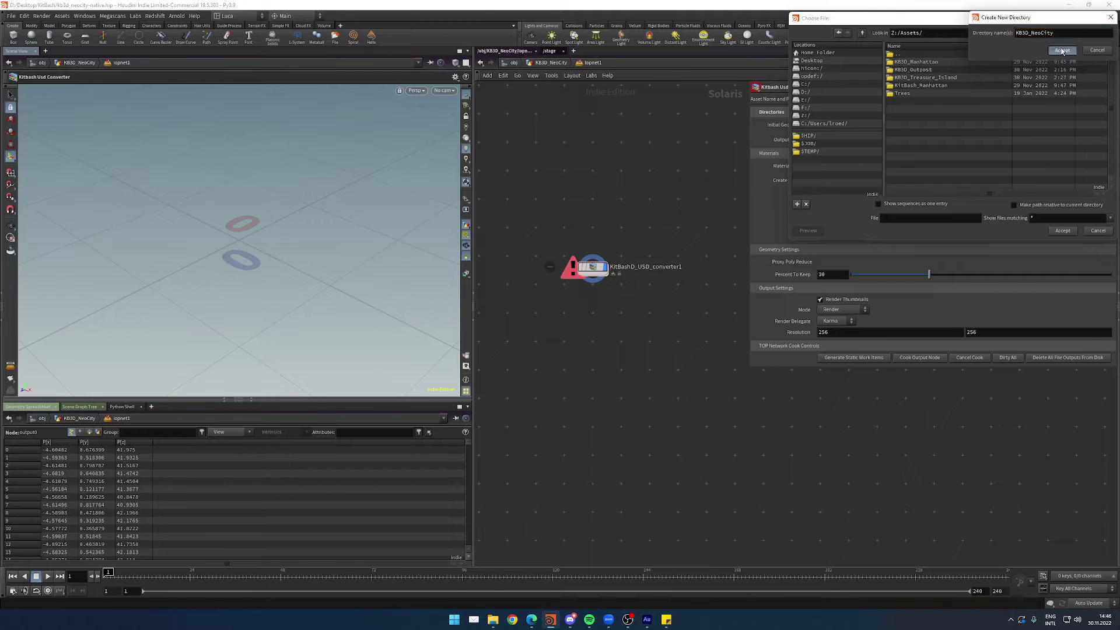
{"action": "left_click", "coordinate": [1062, 231]}
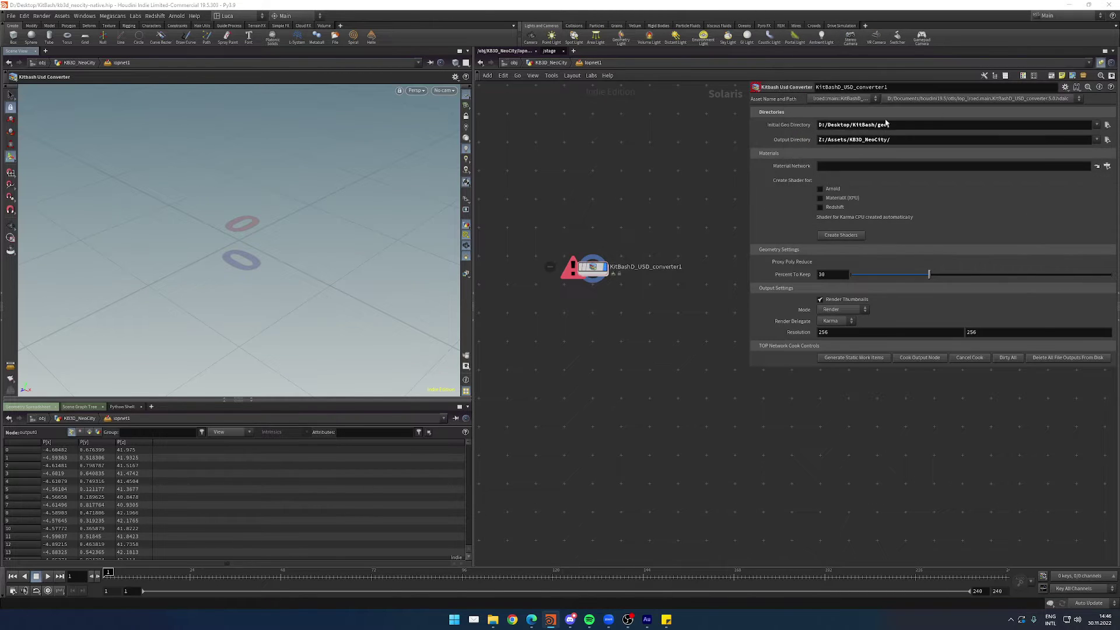
{"action": "triple_click", "coordinate": [821, 141]}
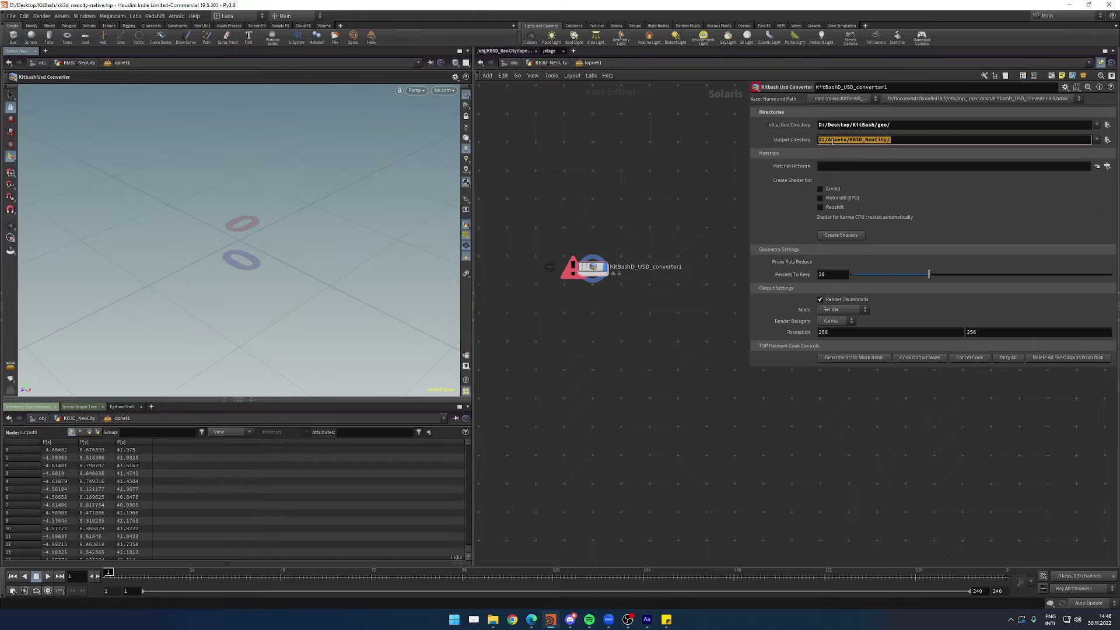
{"action": "middle_click_drag", "start_coordinate": [683, 187], "coordinate": [671, 203]}
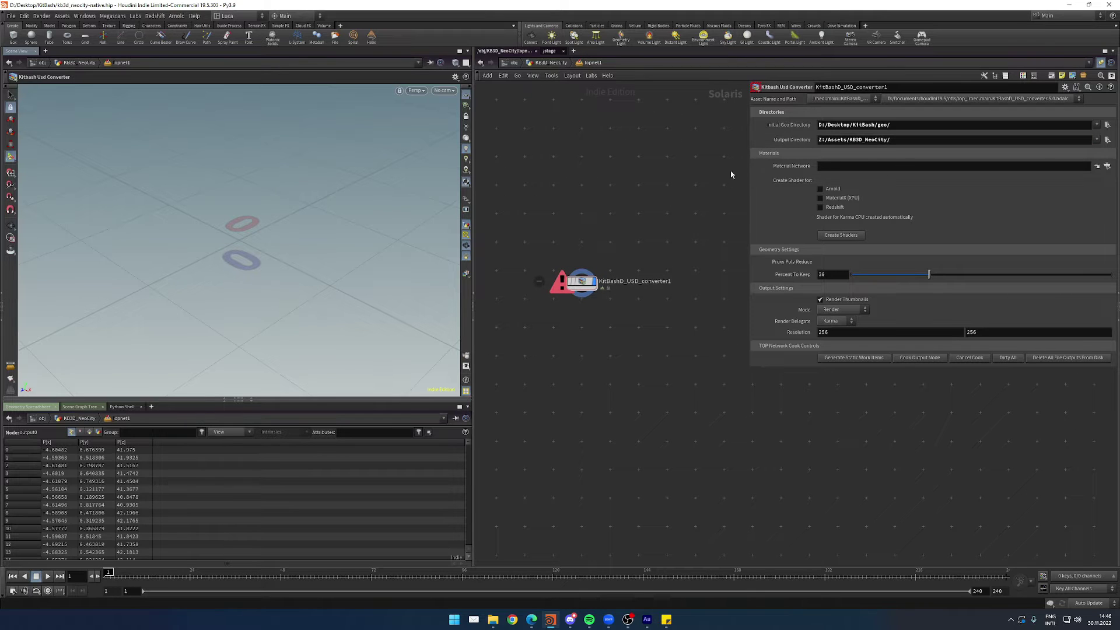
Step: Copy the matnet node in KB3D_NeoCity and paste it as the converter's material network, /obj/KB3D_NeoCity/matnet
{"action": "left_click", "coordinate": [554, 64]}
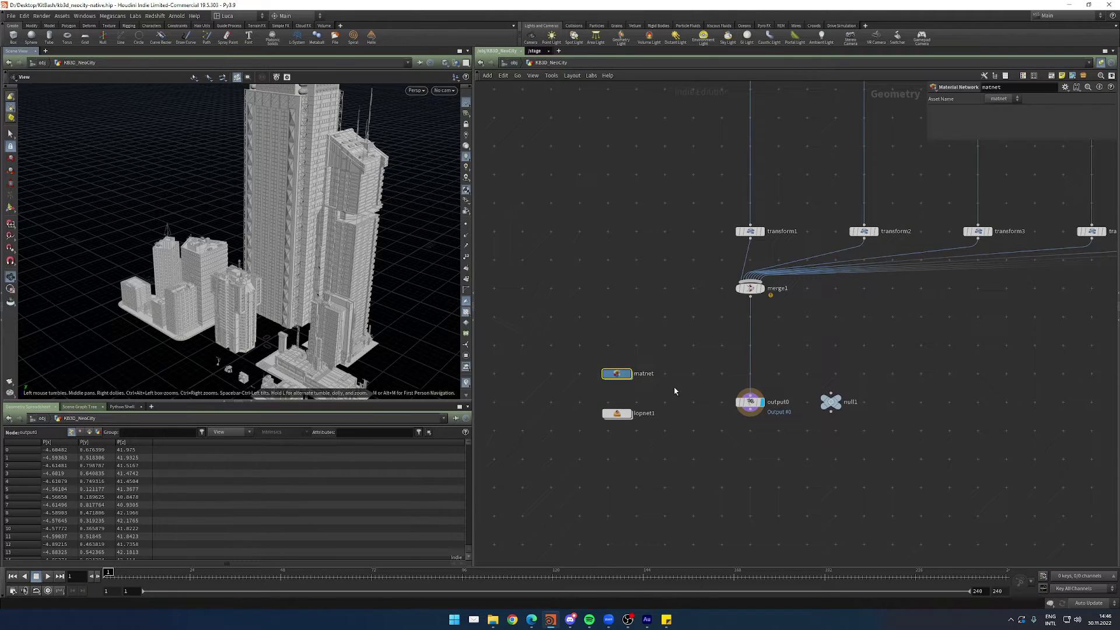
{"action": "double_click", "coordinate": [617, 373]}
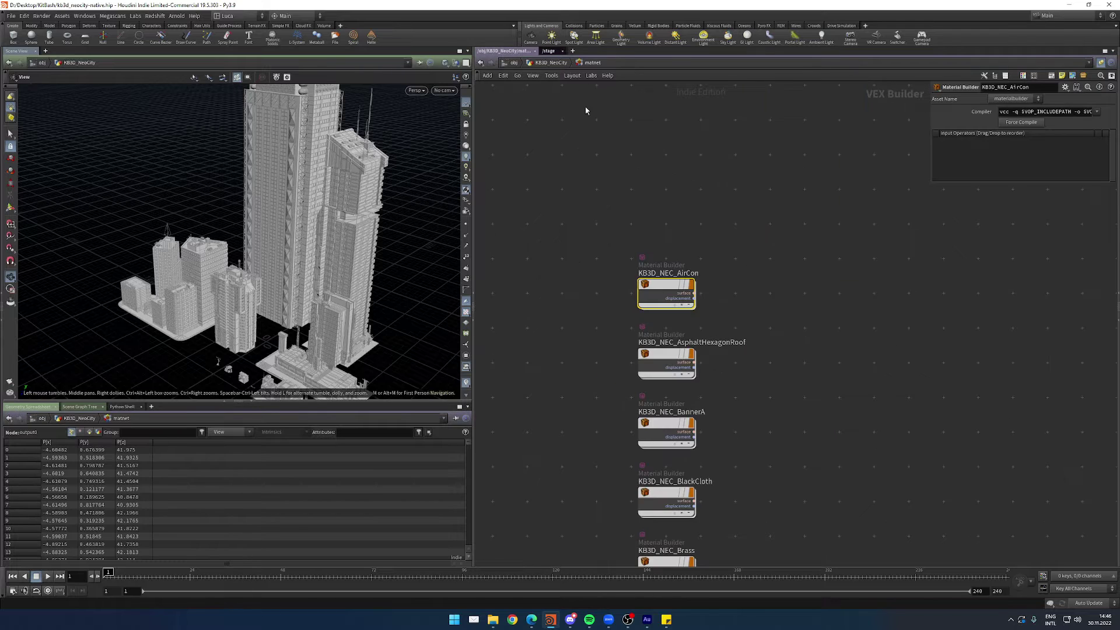
{"action": "left_click", "coordinate": [551, 63]}
{"action": "key", "text": "ctrl+c"}
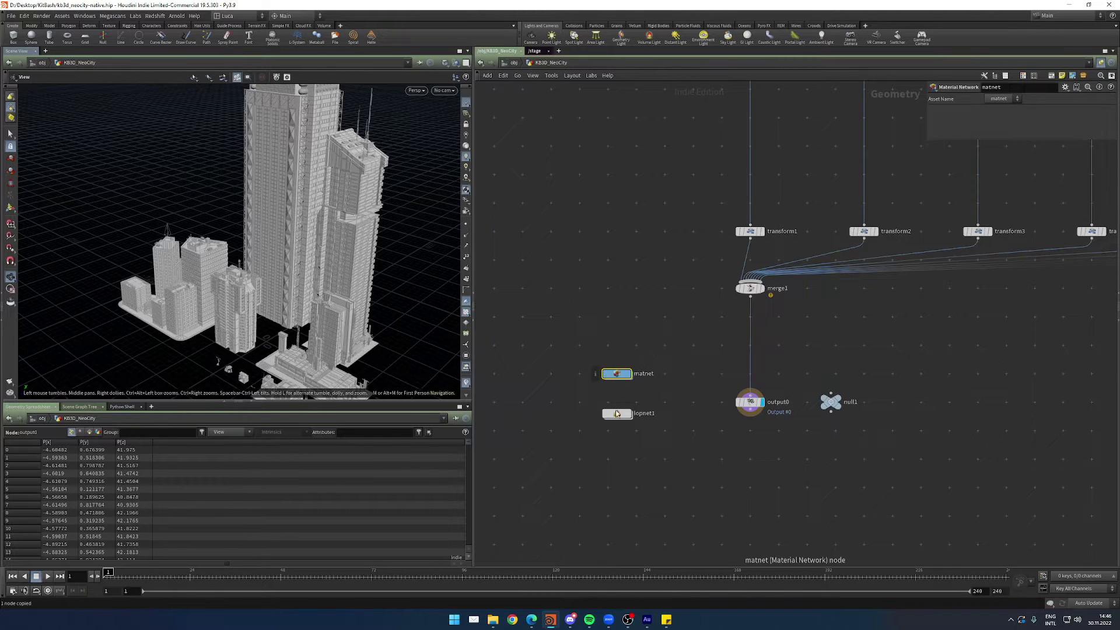
{"action": "double_click", "coordinate": [617, 413]}
{"action": "left_click", "coordinate": [875, 165]}
{"action": "key", "text": "ctrl+v"}
{"action": "key", "text": "Return"}
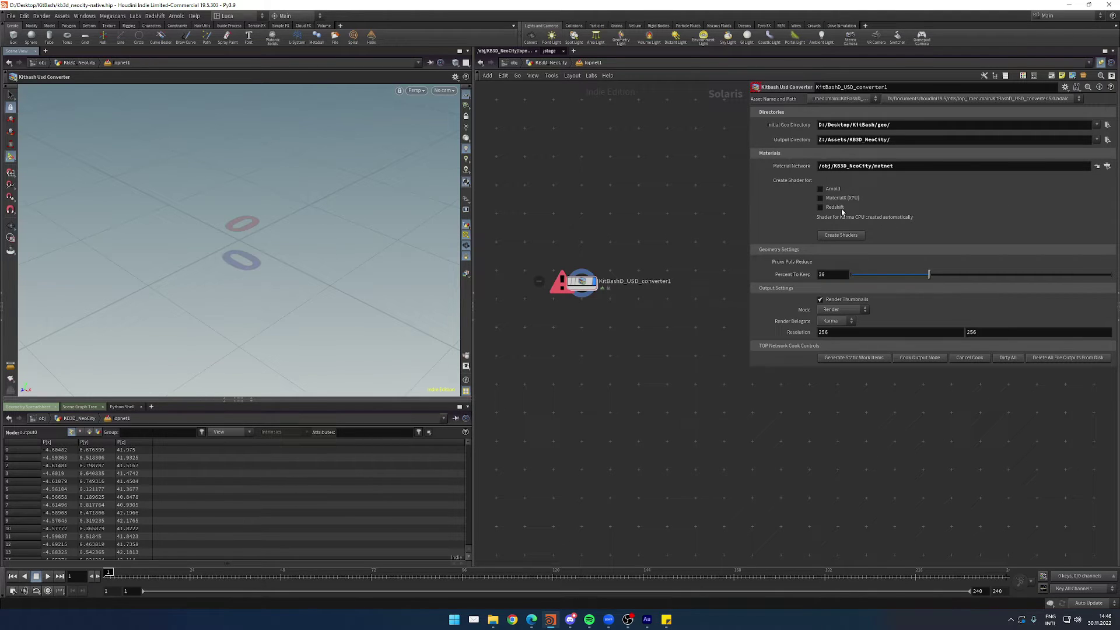
Step: Enable shader creation for Arnold, MaterialX (XPU) and Redshift on the converter and create the shaders
{"action": "middle_click_drag", "start_coordinate": [649, 243], "coordinate": [665, 232]}
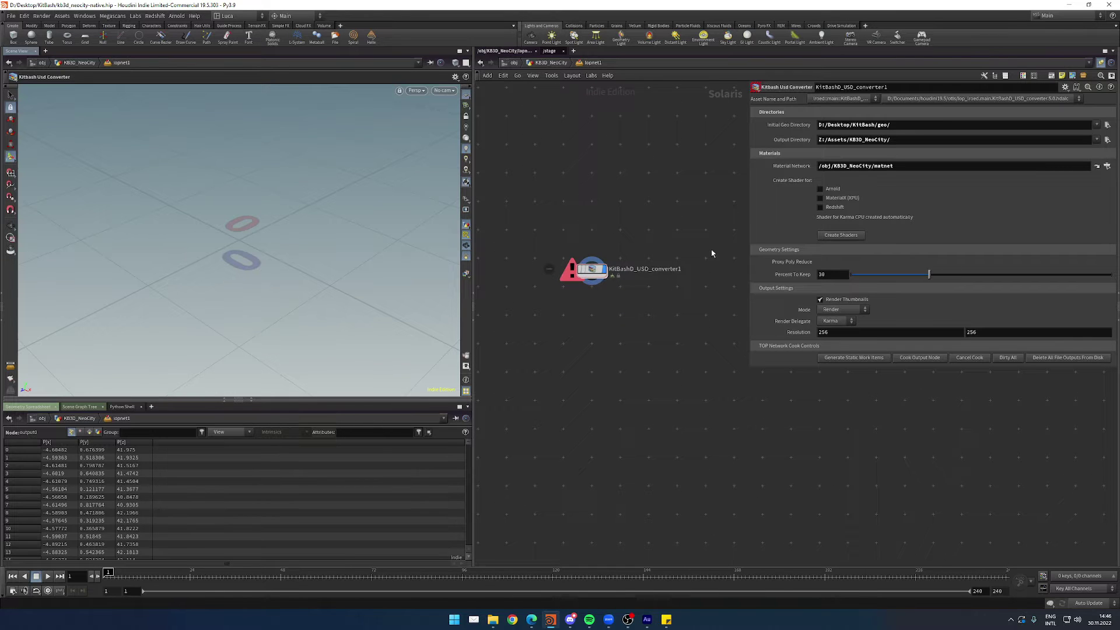
{"action": "left_click", "coordinate": [820, 198]}
{"action": "left_click", "coordinate": [820, 207]}
{"action": "middle_click_drag", "start_coordinate": [651, 194], "coordinate": [640, 208]}
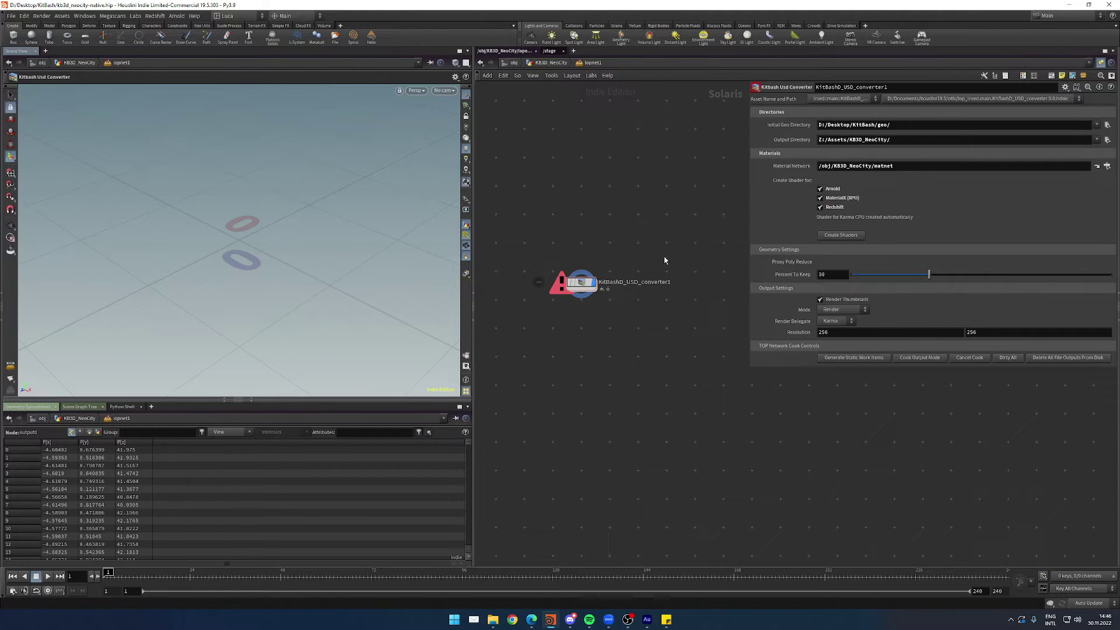
{"action": "left_click", "coordinate": [850, 236]}
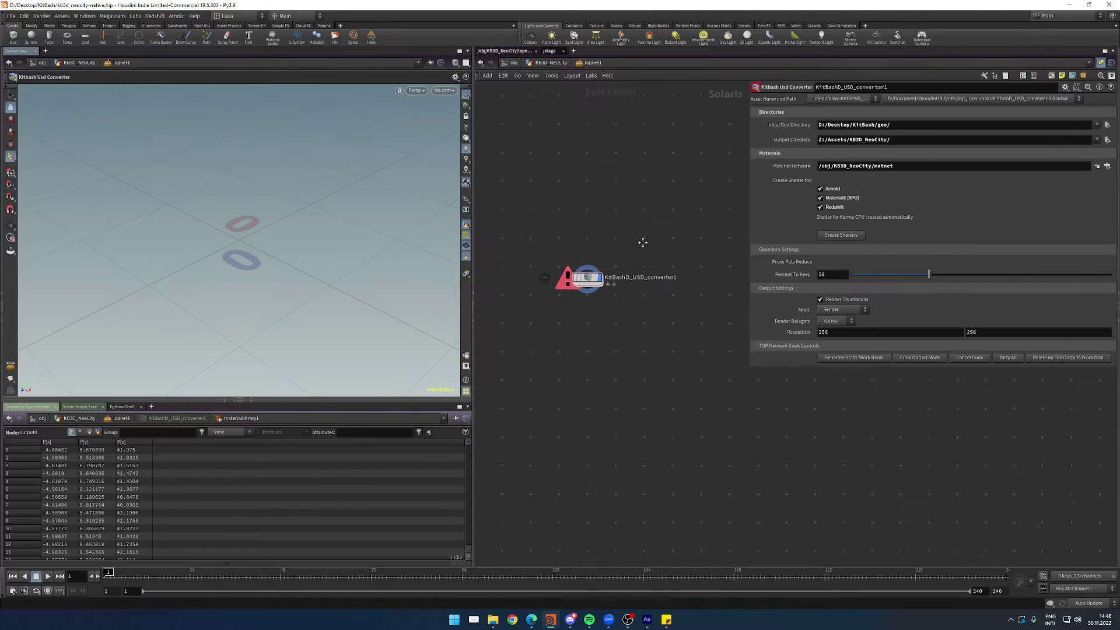
Step: Open the converter's material library and examine how each material's Arnold, MaterialX and Redshift shaders connect to its collect node
{"action": "middle_click_drag", "start_coordinate": [645, 279], "coordinate": [641, 242]}
{"action": "double_click", "coordinate": [579, 248]}
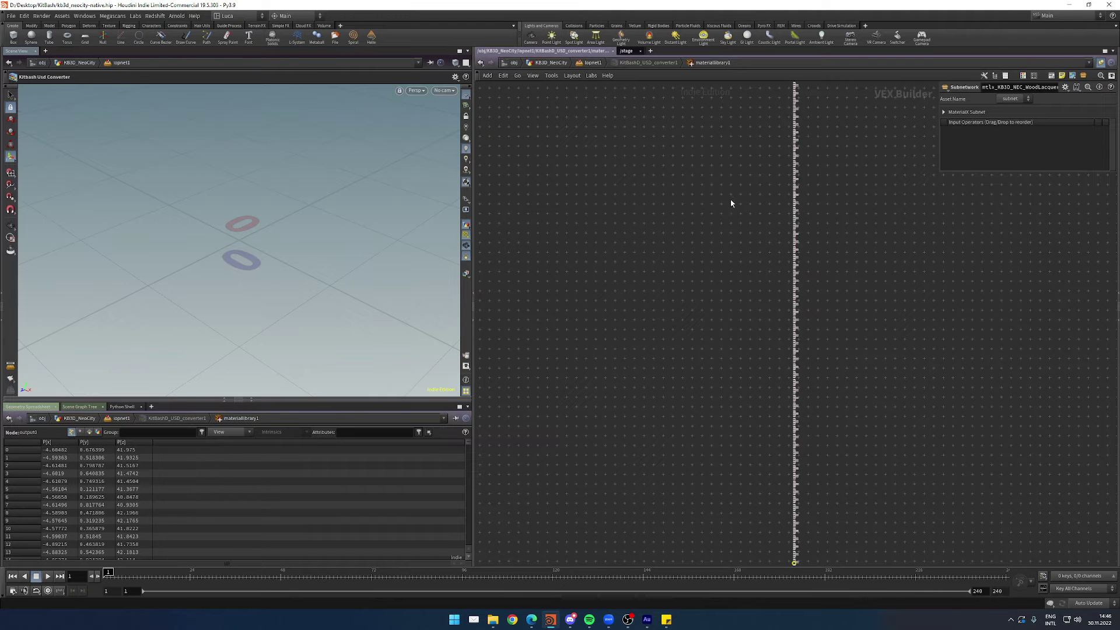
{"action": "middle_click_drag", "start_coordinate": [731, 201], "coordinate": [642, 387]}
{"action": "scroll", "coordinate": [685, 290], "scroll_direction": "up", "scroll_amount": 4}
{"action": "scroll", "coordinate": [743, 307], "scroll_direction": "up", "scroll_amount": 9}
{"action": "middle_click_drag", "start_coordinate": [649, 229], "coordinate": [577, 312]}
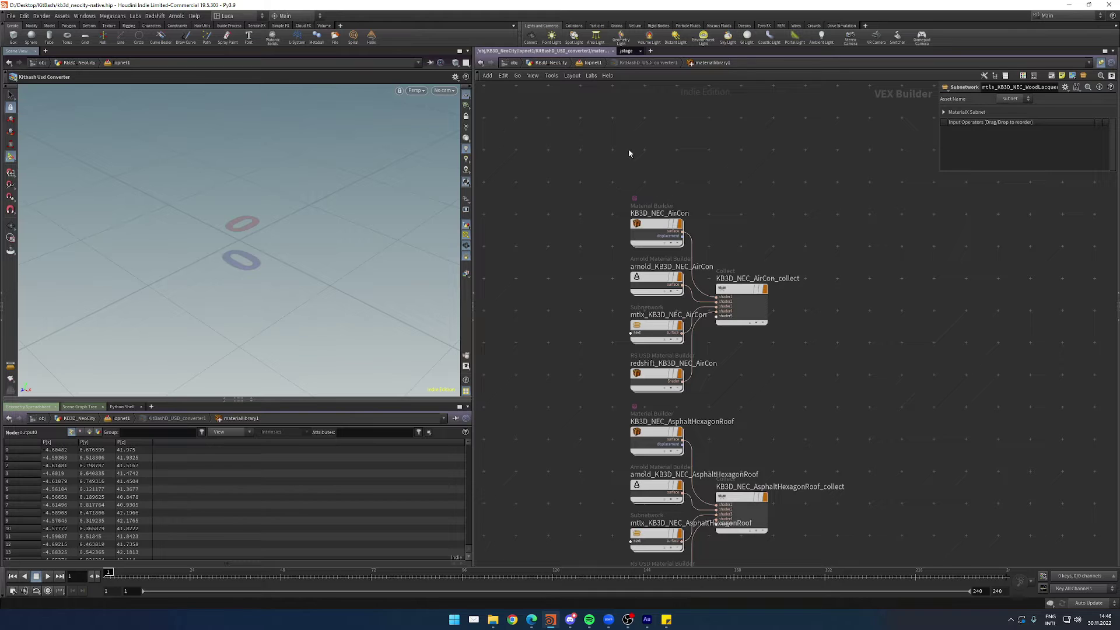
{"action": "middle_click_drag", "start_coordinate": [537, 231], "coordinate": [542, 171]}
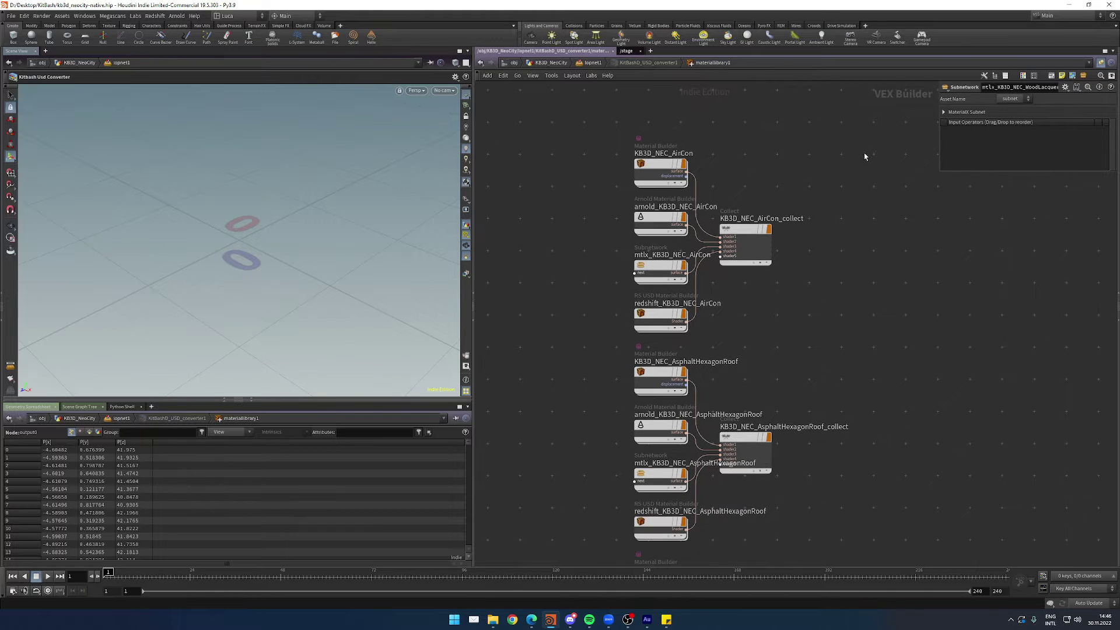
{"action": "left_click", "coordinate": [745, 245]}
{"action": "left_click_drag", "start_coordinate": [601, 128], "coordinate": [685, 340]}
{"action": "middle_click_drag", "start_coordinate": [528, 299], "coordinate": [615, 298]}
{"action": "left_click", "coordinate": [615, 297]}
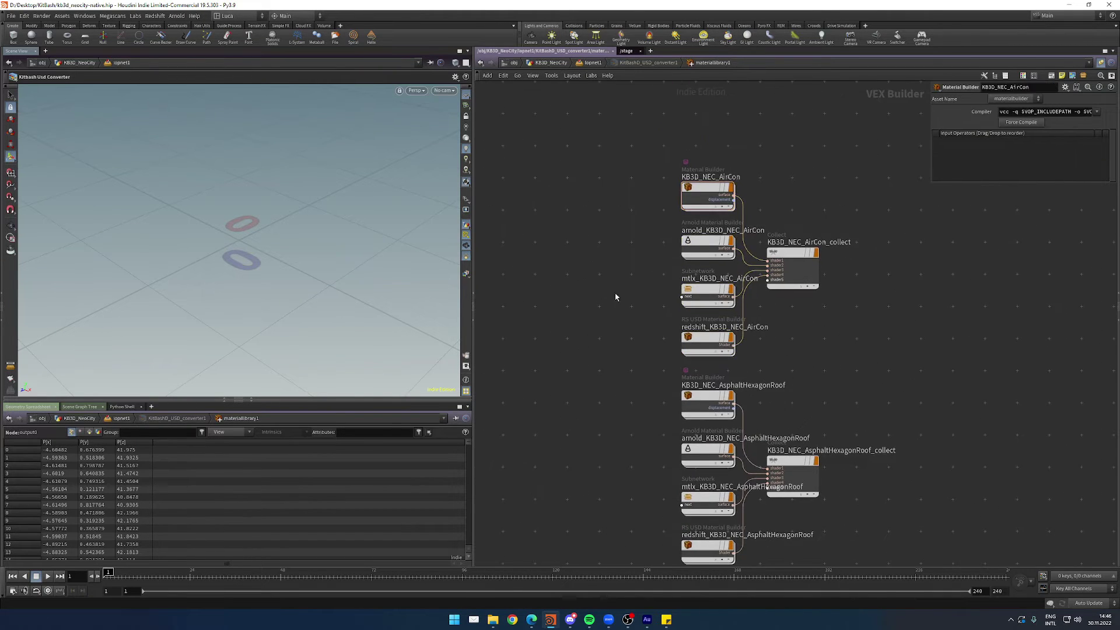
Step: Look inside arnold_KB3D_NEC_AirCon at its base color, specular roughness and normal texture nodes, and return to the material library
{"action": "left_click", "coordinate": [627, 207]}
{"action": "double_click", "coordinate": [702, 240]}
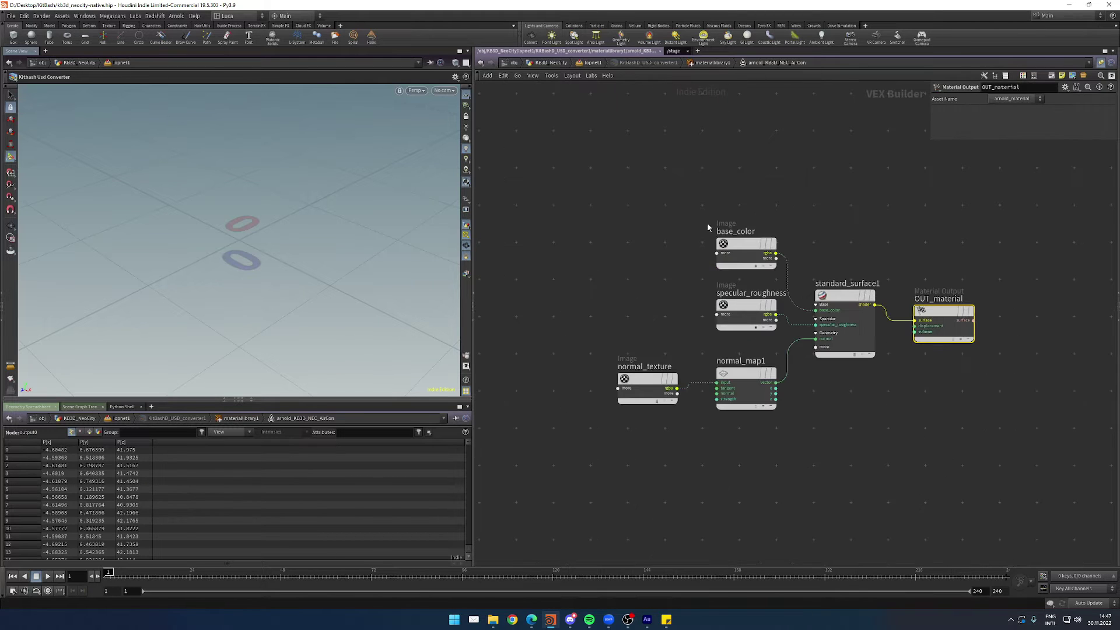
{"action": "left_click_drag", "start_coordinate": [677, 215], "coordinate": [732, 252]}
{"action": "left_click_drag", "start_coordinate": [686, 295], "coordinate": [725, 320]}
{"action": "left_click_drag", "start_coordinate": [610, 319], "coordinate": [648, 391]}
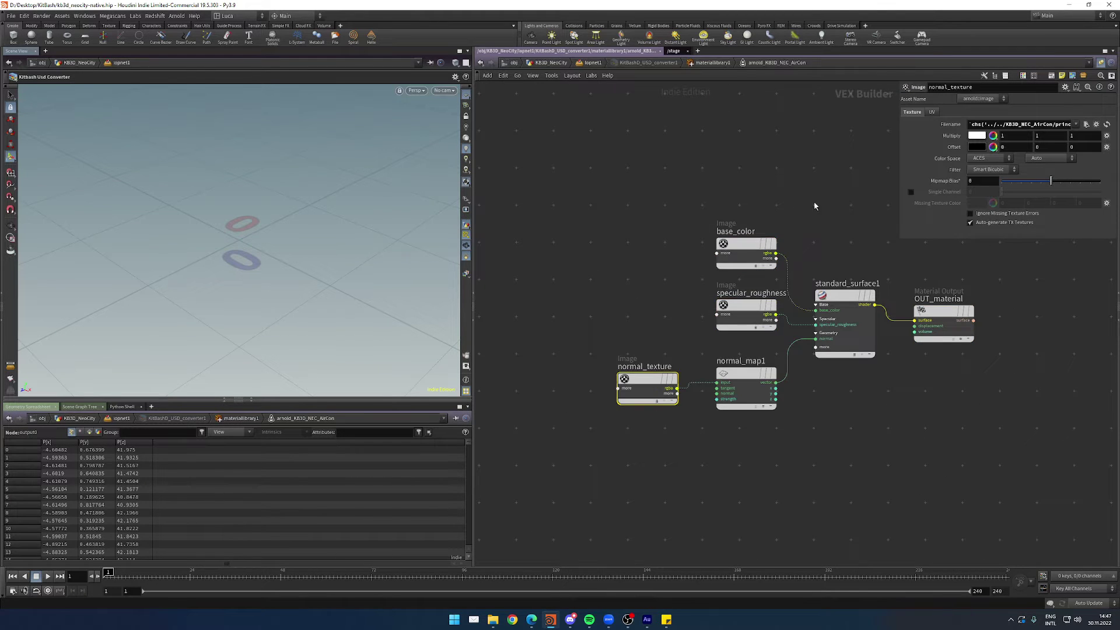
{"action": "middle_click_drag", "start_coordinate": [789, 369], "coordinate": [743, 370]}
{"action": "left_click", "coordinate": [710, 62]}
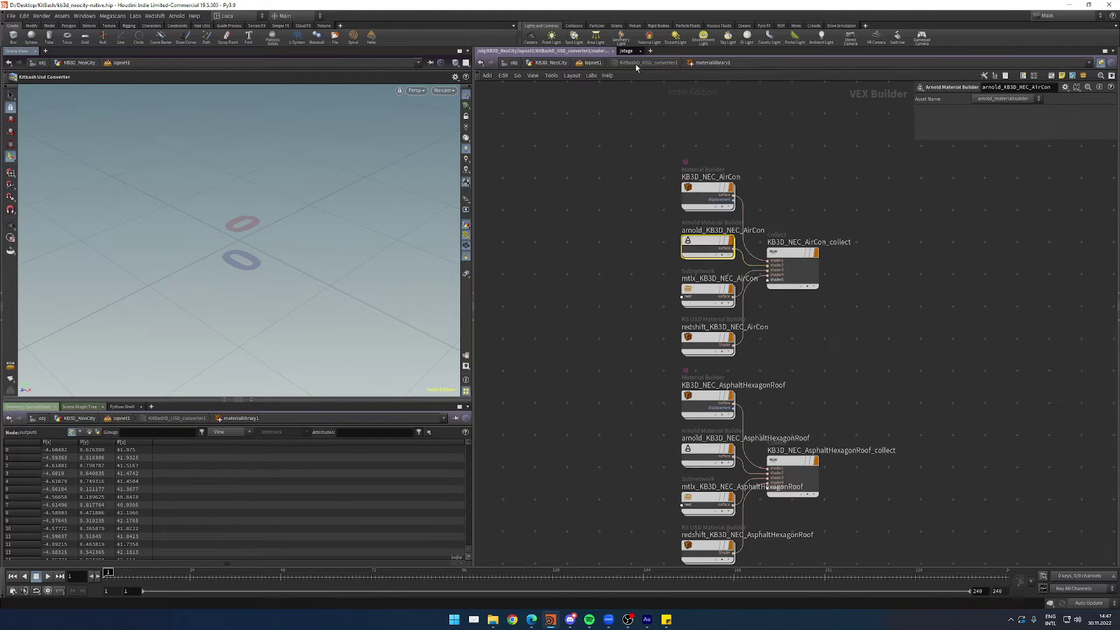
Step: Return to lopnet1 and allow editing of the contents of the KitBashD_USD_converter1 asset
{"action": "left_click", "coordinate": [589, 64]}
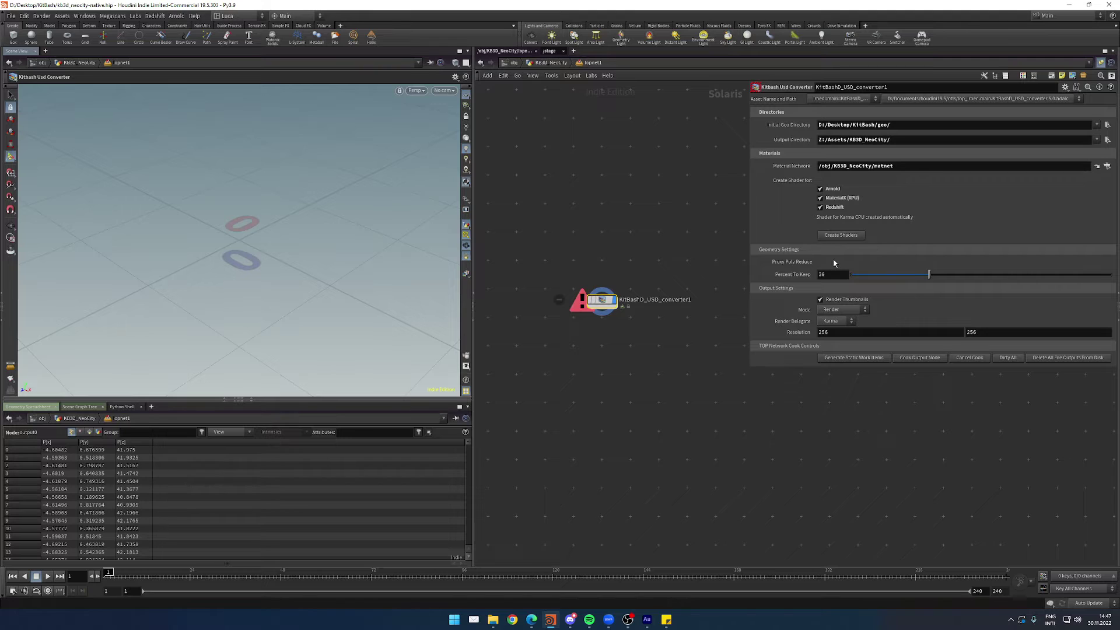
{"action": "double_click", "coordinate": [838, 272]}
{"action": "double_click", "coordinate": [596, 301]}
{"action": "left_click", "coordinate": [592, 63]}
{"action": "right_click", "coordinate": [598, 299]}
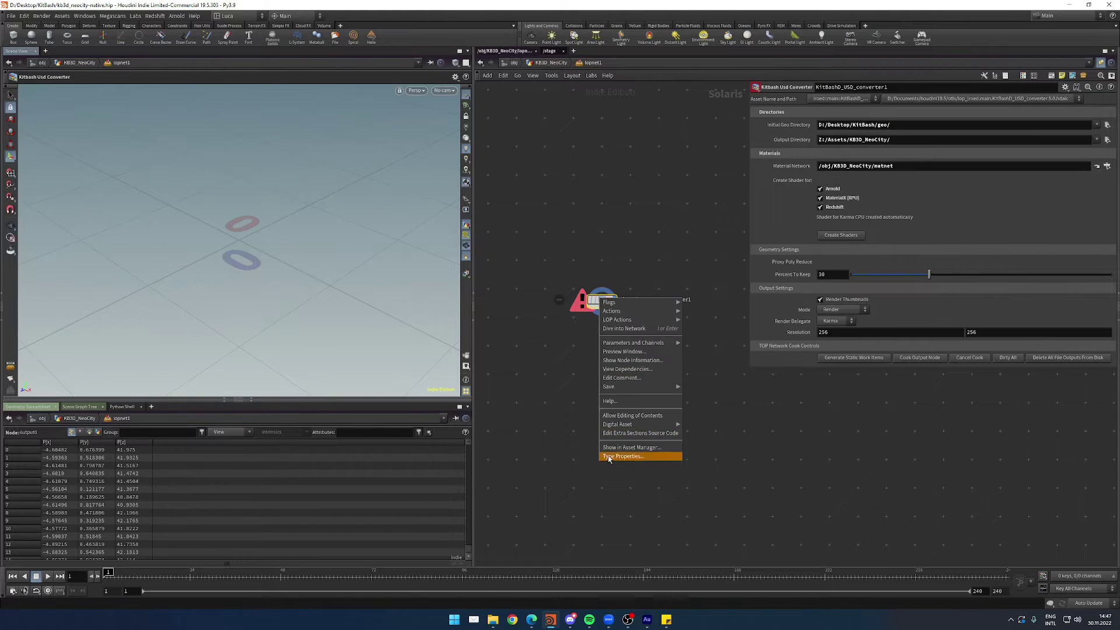
{"action": "left_click", "coordinate": [636, 415]}
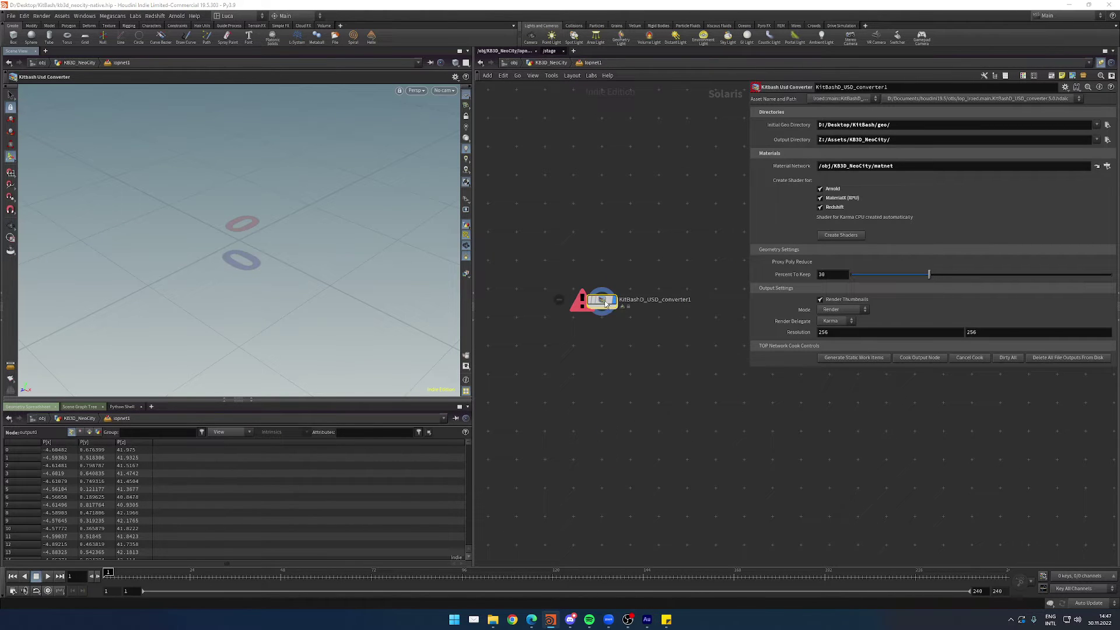
Step: Examine the polyreduce1 node feeding the proxy output inside the converter's component geometry, and return to lopnet1
{"action": "double_click", "coordinate": [605, 304]}
{"action": "double_click", "coordinate": [582, 257]}
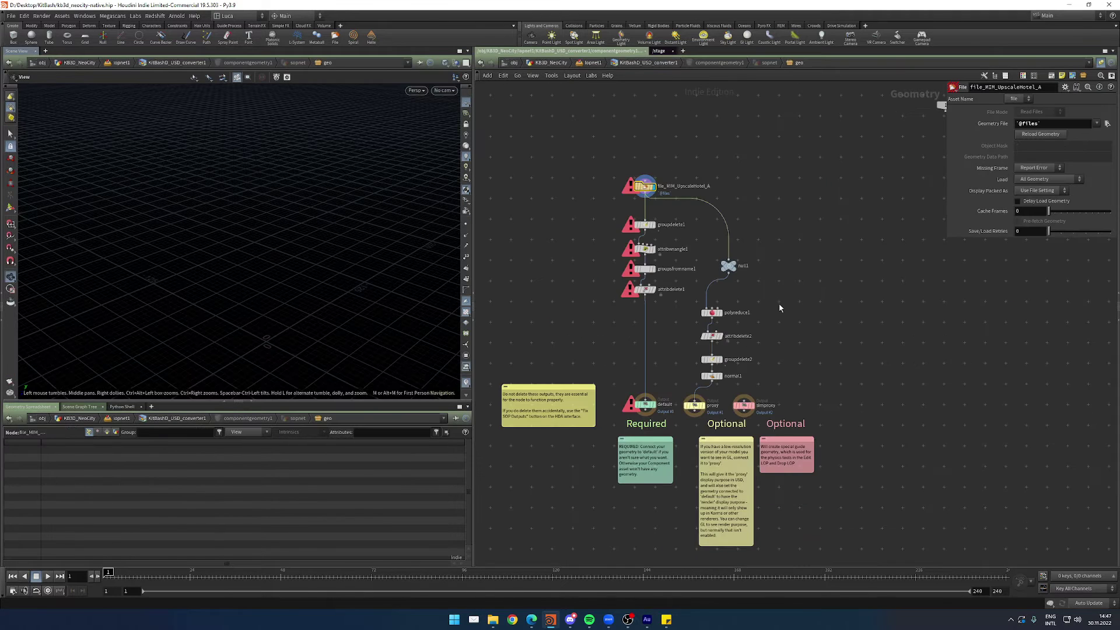
{"action": "scroll", "coordinate": [778, 308], "scroll_direction": "up", "scroll_amount": 3}
{"action": "left_click", "coordinate": [676, 451]}
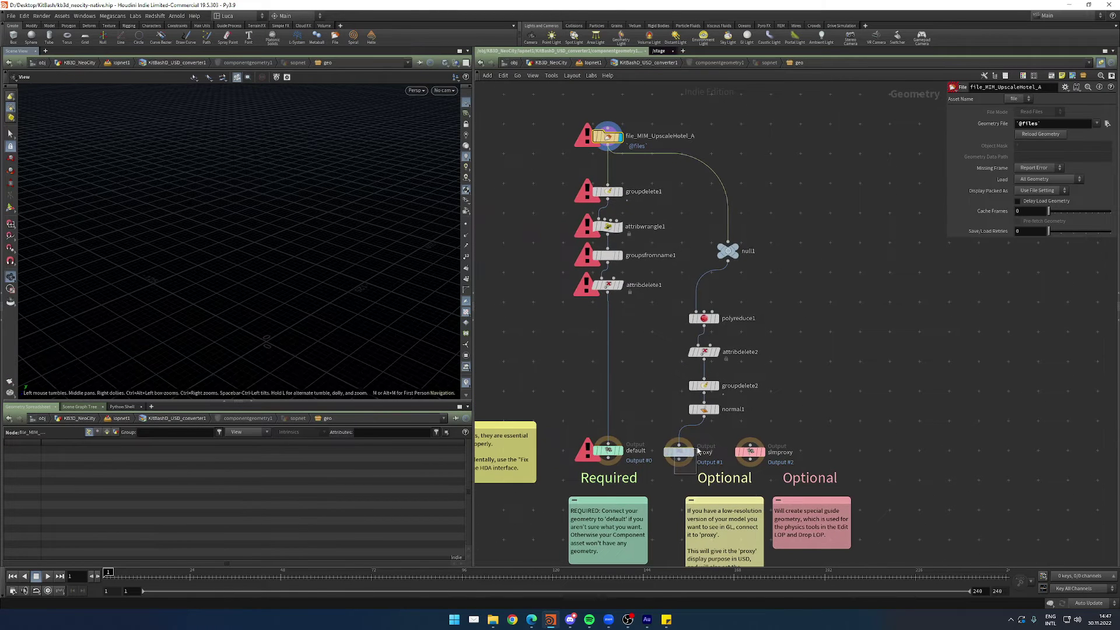
{"action": "left_click", "coordinate": [704, 318]}
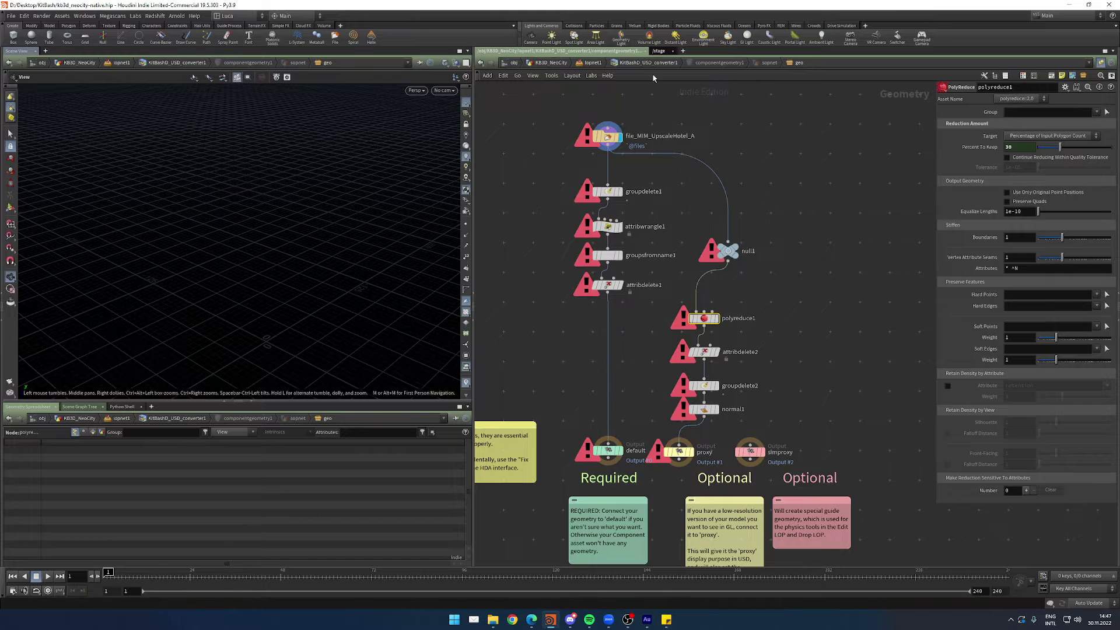
{"action": "left_click", "coordinate": [593, 63]}
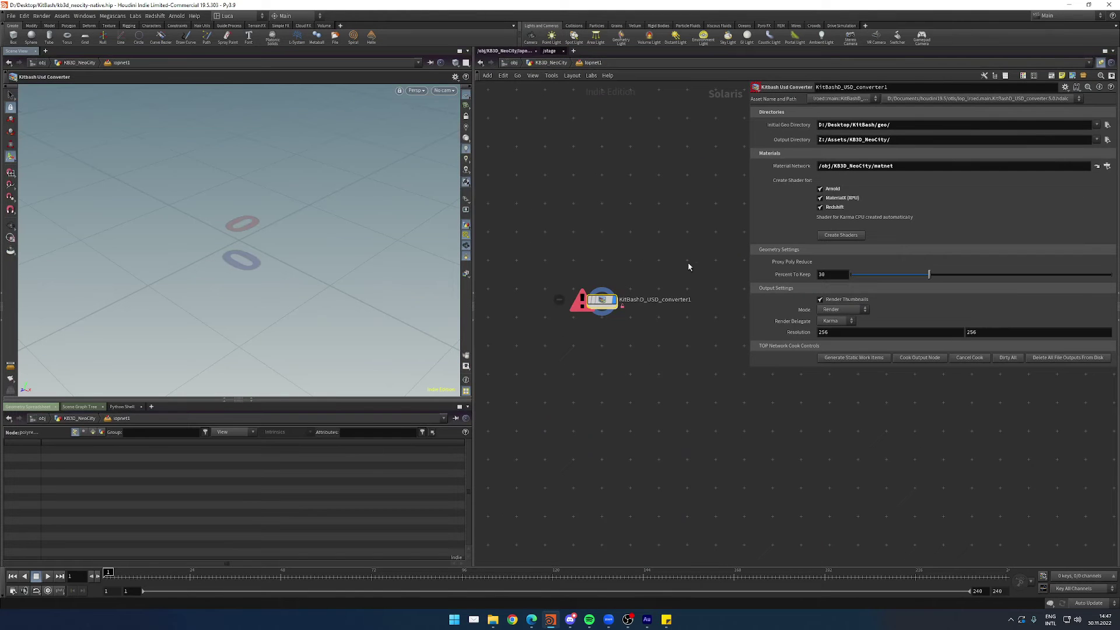
Step: Match the converter asset back to its current definition to lock its contents
{"action": "right_click", "coordinate": [601, 299]}
{"action": "left_click", "coordinate": [636, 426]}
{"action": "key", "text": "Return"}
{"action": "left_click", "coordinate": [835, 275]}
{"action": "double_click", "coordinate": [835, 276]}
Step: Set the converter to render thumbnails in Render mode with the Karma render delegate and cook its output node
{"action": "left_click", "coordinate": [842, 300]}
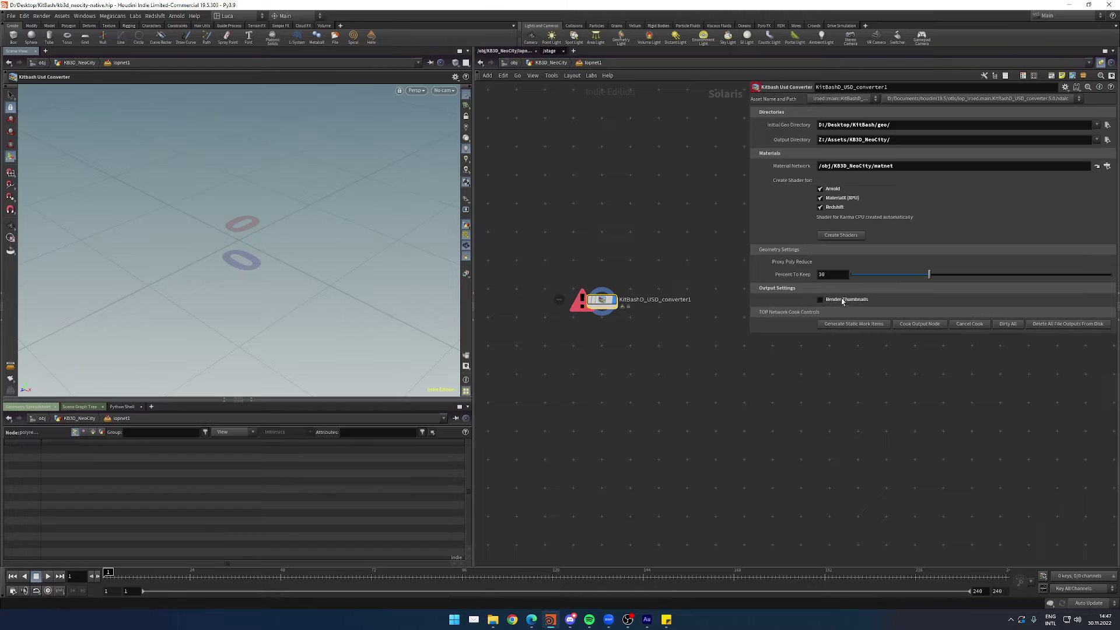
{"action": "left_click", "coordinate": [833, 301]}
{"action": "left_click", "coordinate": [838, 302]}
{"action": "left_click", "coordinate": [850, 304]}
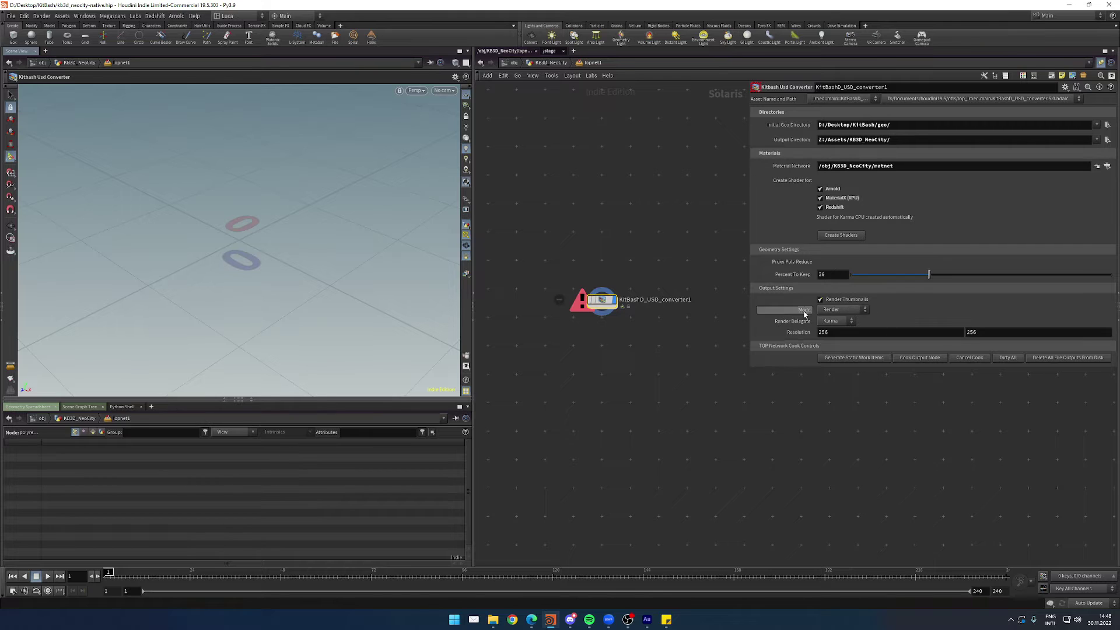
{"action": "left_click", "coordinate": [851, 311]}
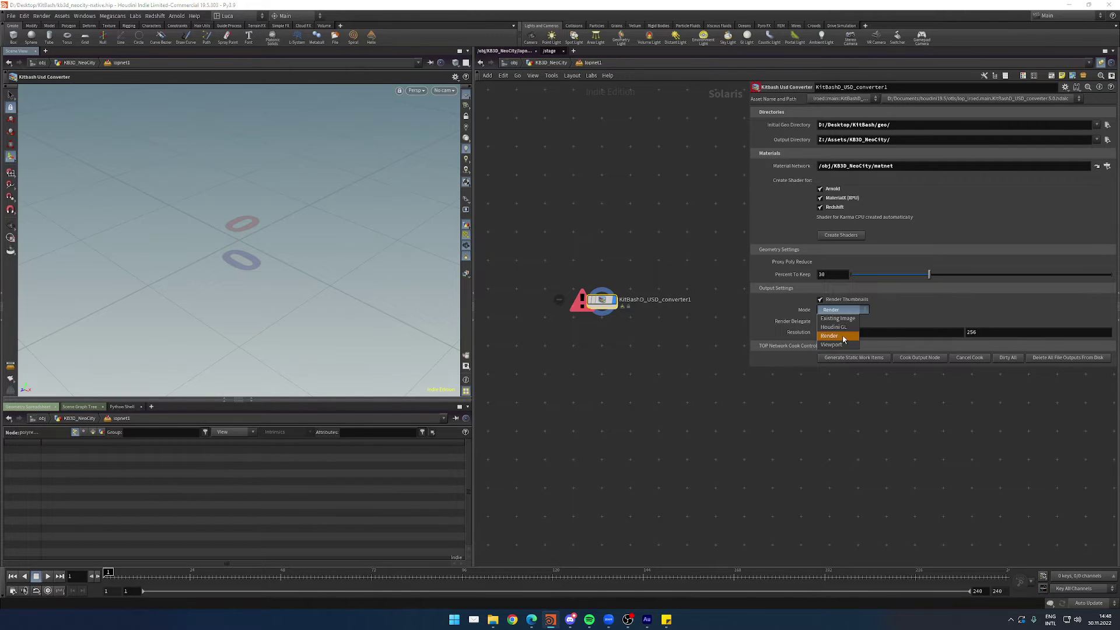
{"action": "left_click", "coordinate": [891, 303]}
{"action": "left_click", "coordinate": [840, 323]}
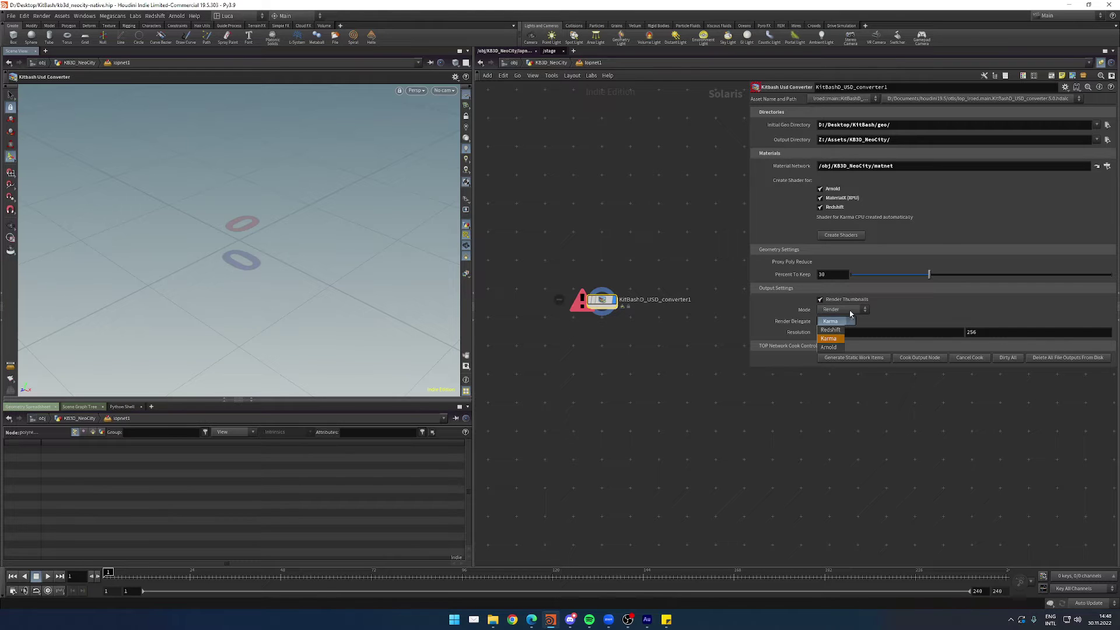
{"action": "left_click", "coordinate": [838, 339]}
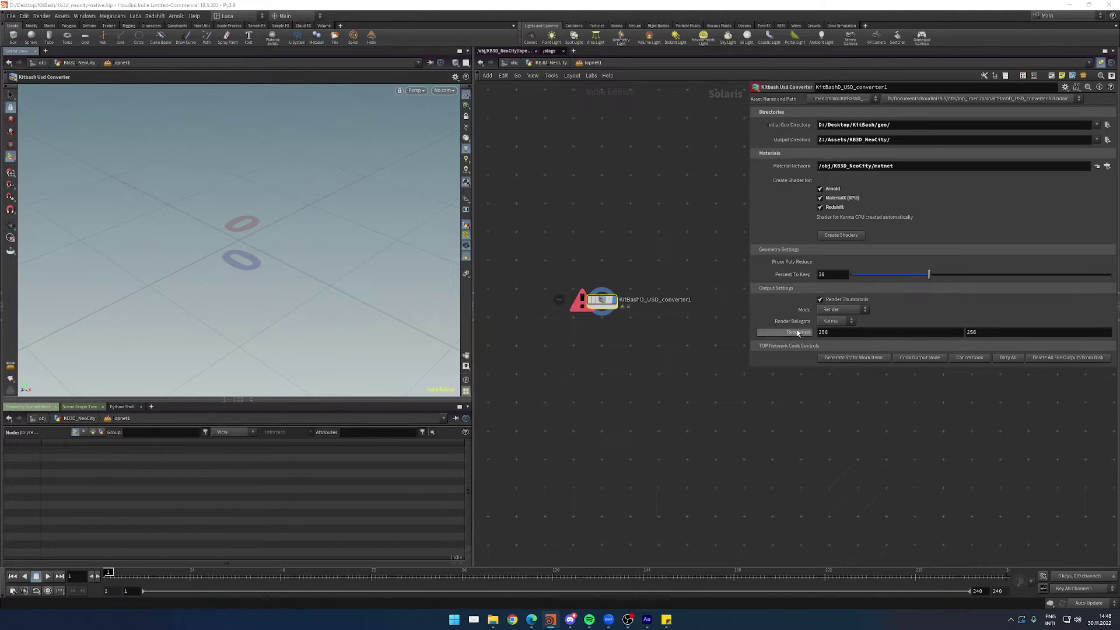
{"action": "key", "text": "h"}
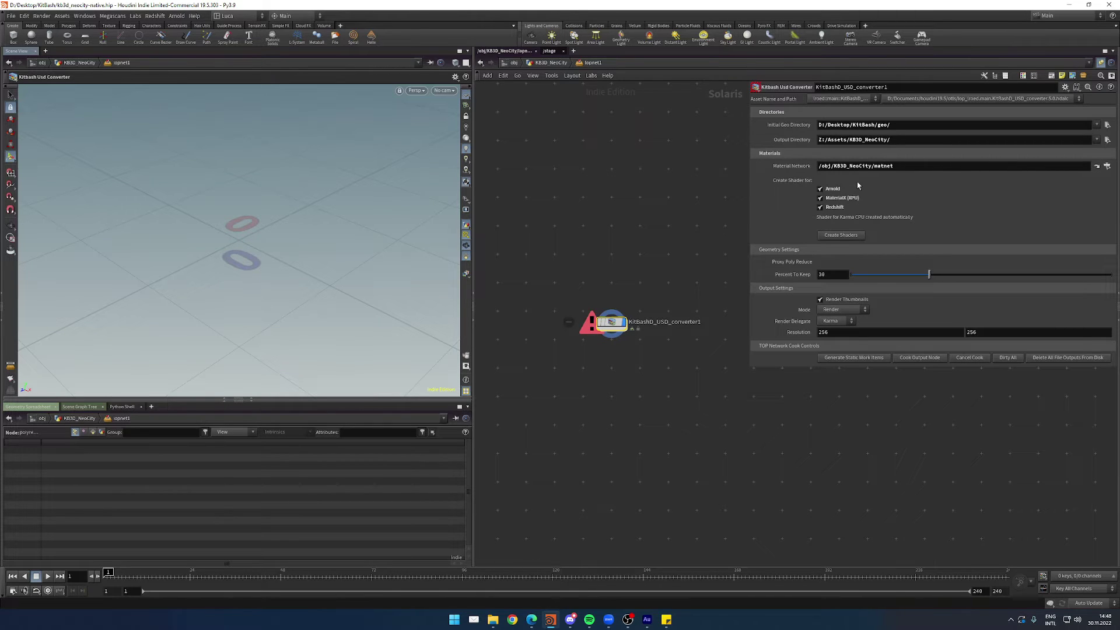
{"action": "left_click", "coordinate": [922, 358]}
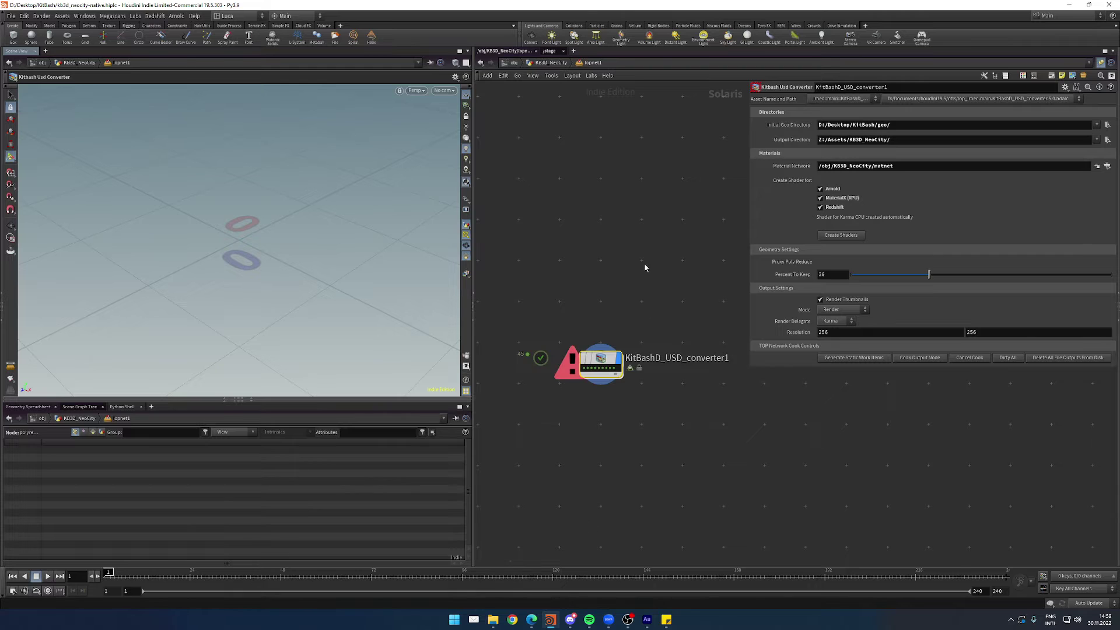
Step: Switch to File Explorer and examine the exported asset folders in Z:/Assets/KB3D_NeoCity, including the files and textures of KB3D_NEC_BldgLG_A
{"action": "left_click", "coordinate": [492, 620]}
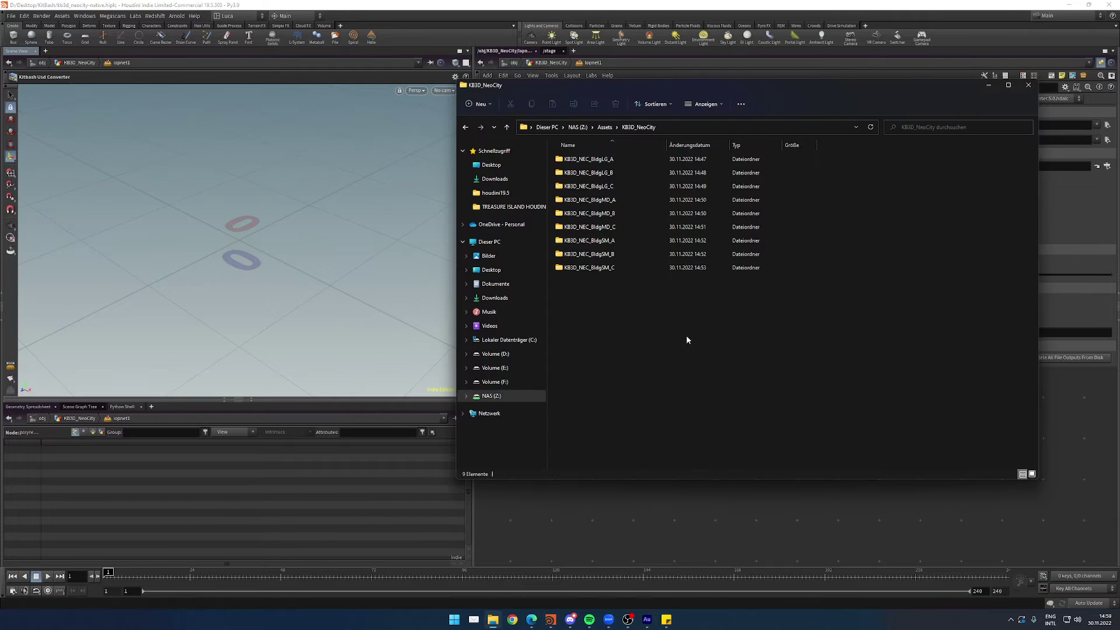
{"action": "left_click_drag", "start_coordinate": [624, 83], "coordinate": [582, 100]}
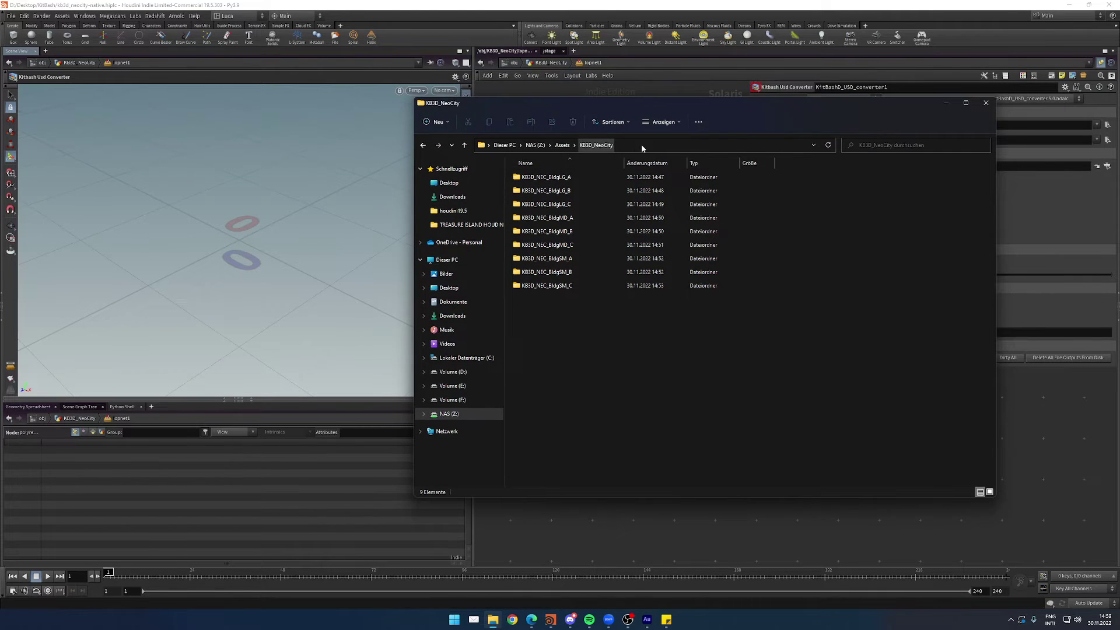
{"action": "left_click_drag", "start_coordinate": [538, 351], "coordinate": [543, 178]}
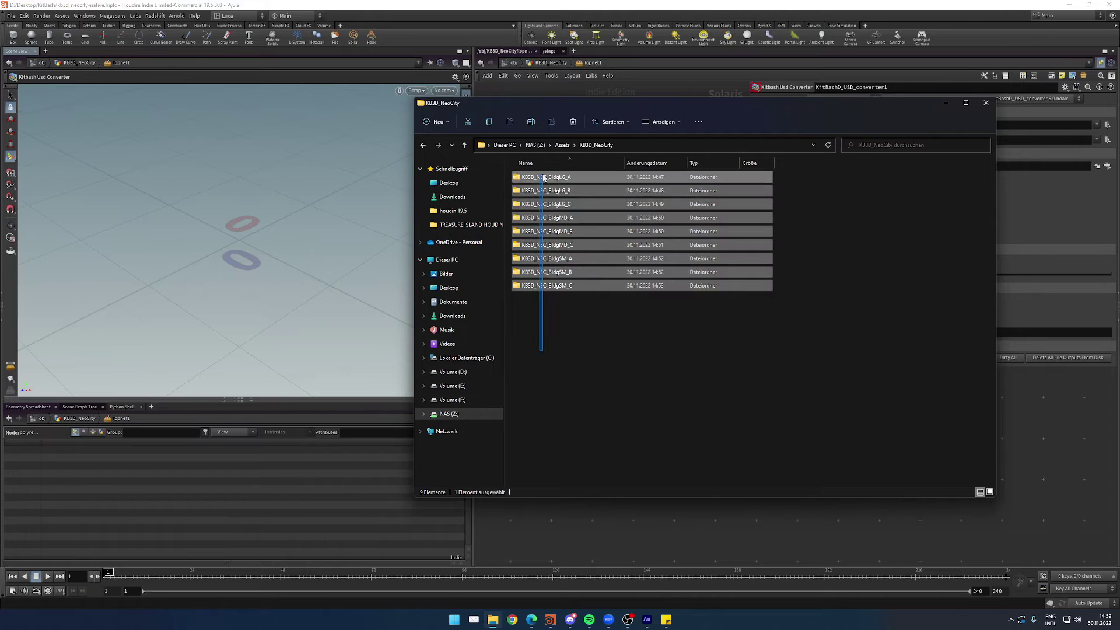
{"action": "left_click", "coordinate": [777, 365]}
{"action": "double_click", "coordinate": [601, 177]}
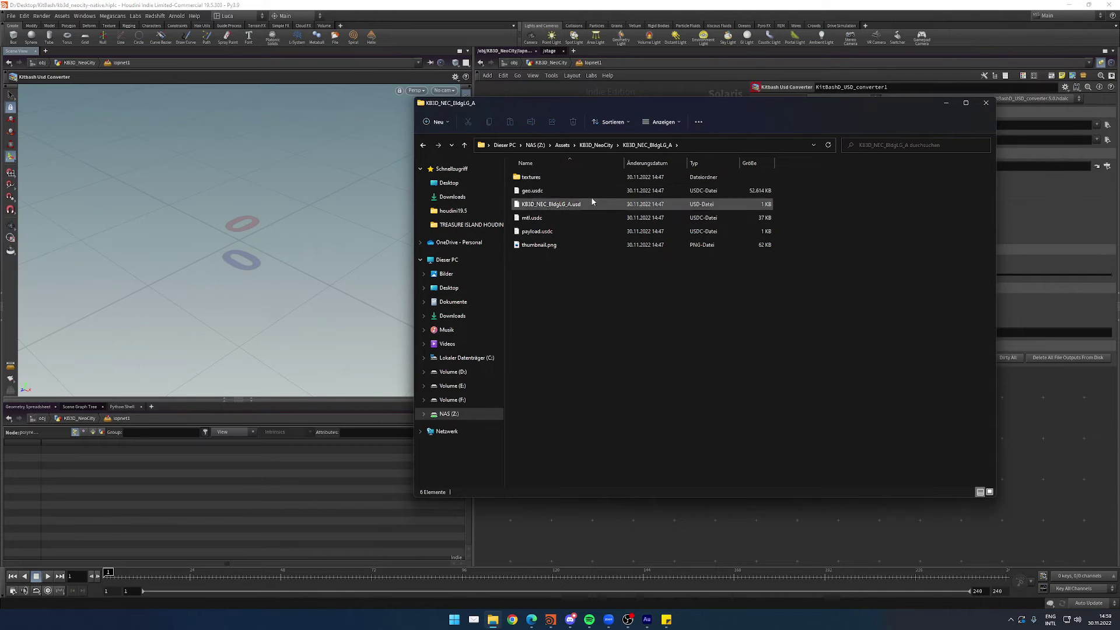
{"action": "double_click", "coordinate": [547, 179]}
{"action": "scroll", "coordinate": [637, 302], "scroll_direction": "down", "scroll_amount": 5}
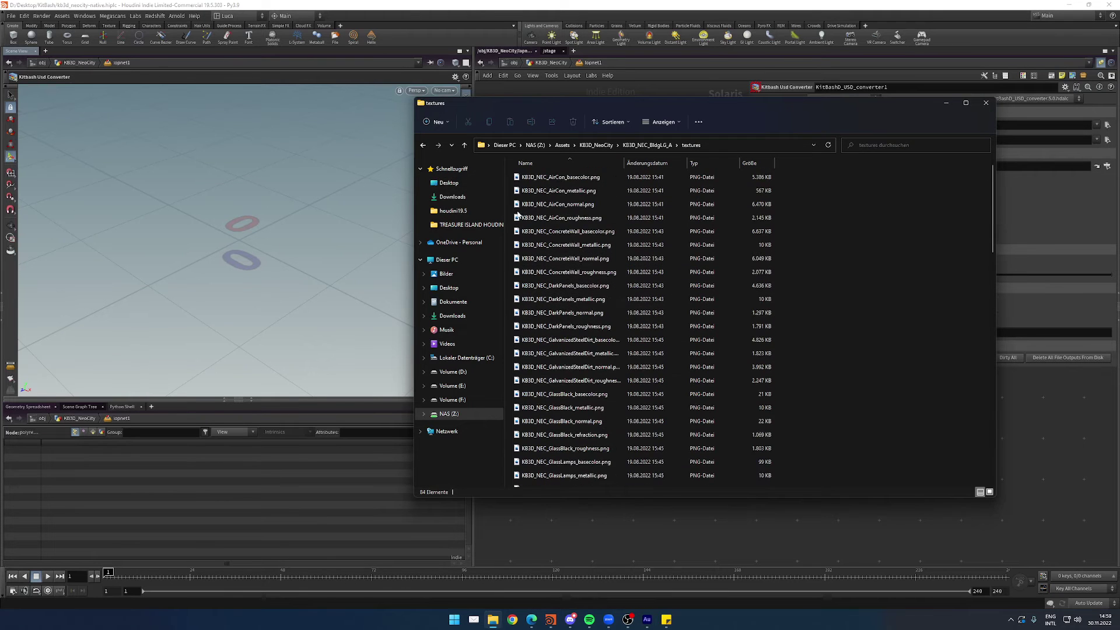
Step: View the rendered thumbnail.png of KB3D_NEC_BldgLG_A and of KB3D_NEC_BldgSM_A, and return to Houdini
{"action": "left_click", "coordinate": [423, 145]}
{"action": "left_click", "coordinate": [556, 246]}
{"action": "double_click", "coordinate": [558, 249]}
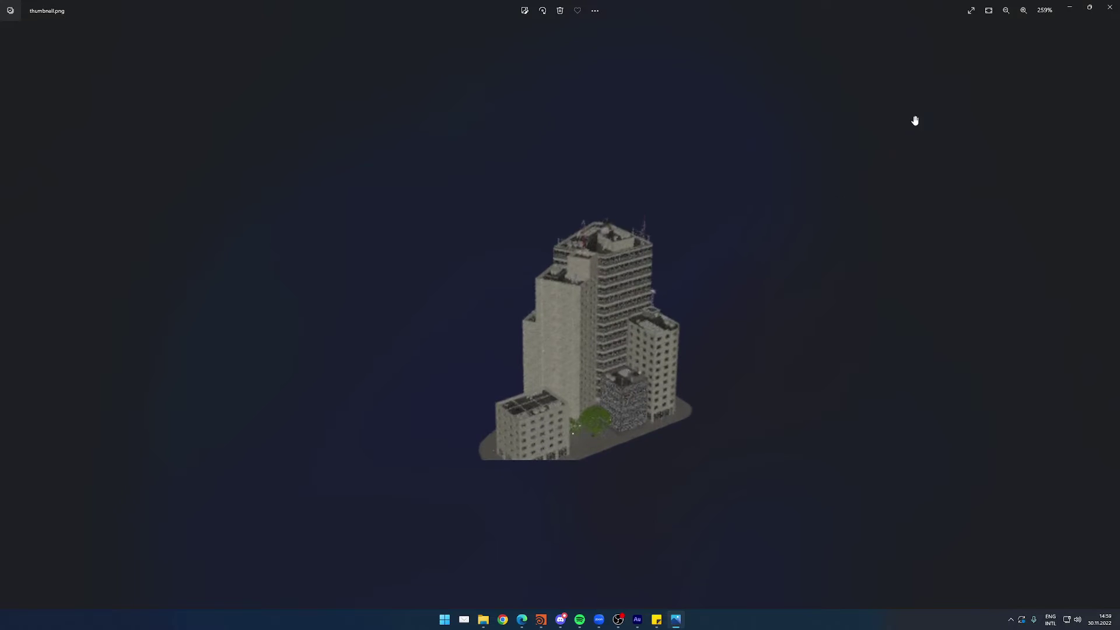
{"action": "left_click", "coordinate": [1109, 7]}
{"action": "left_click", "coordinate": [423, 145]}
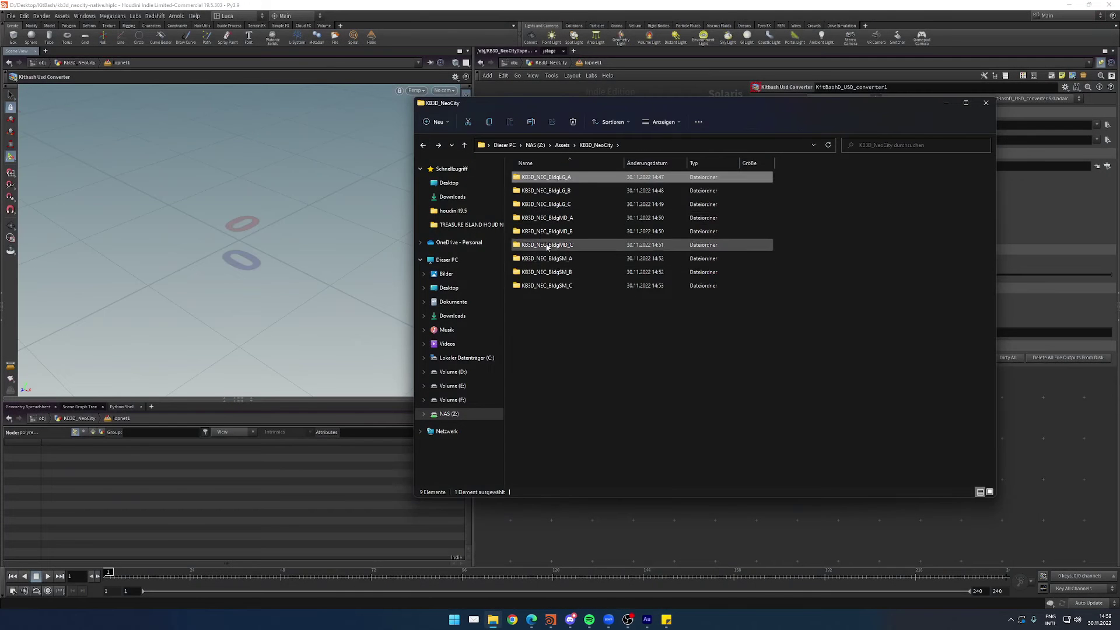
{"action": "double_click", "coordinate": [536, 257]}
{"action": "double_click", "coordinate": [537, 246]}
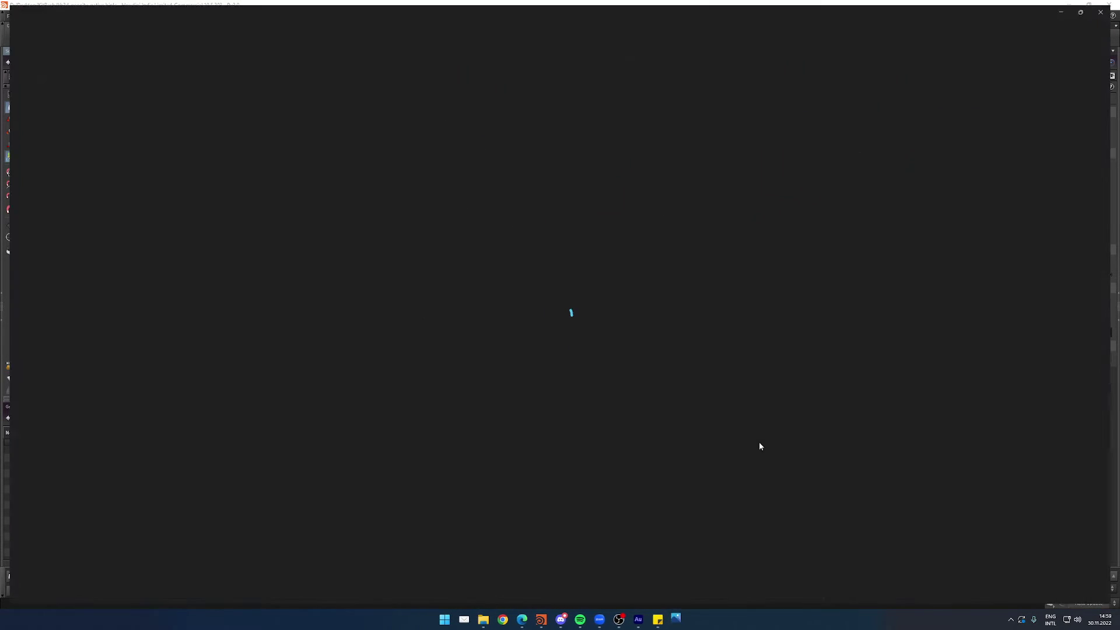
{"action": "left_click", "coordinate": [1109, 7]}
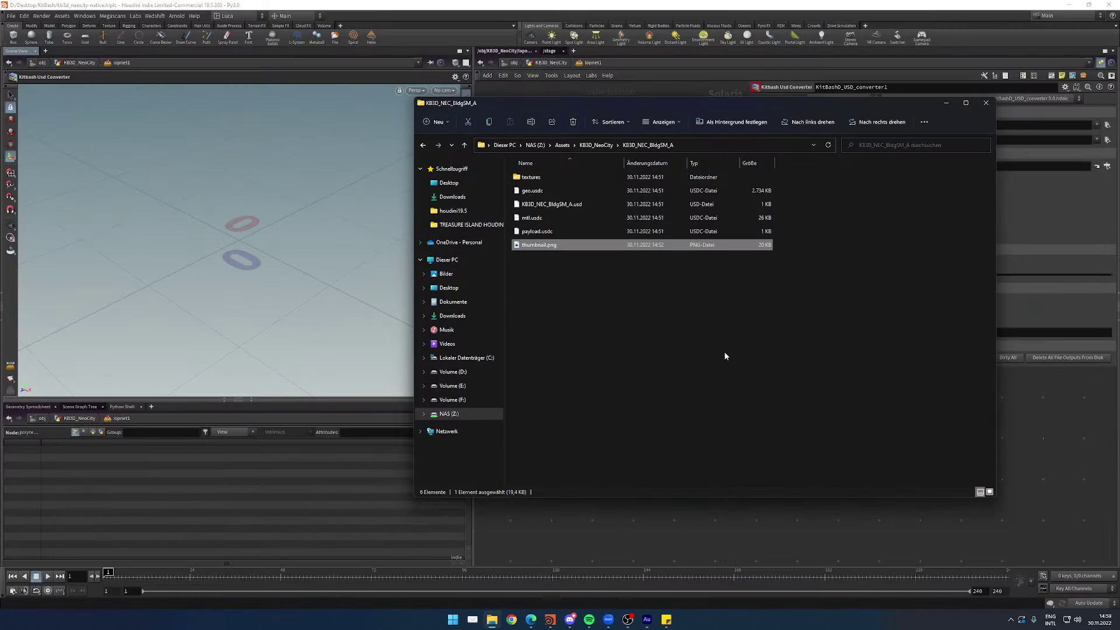
{"action": "left_click", "coordinate": [984, 105]}
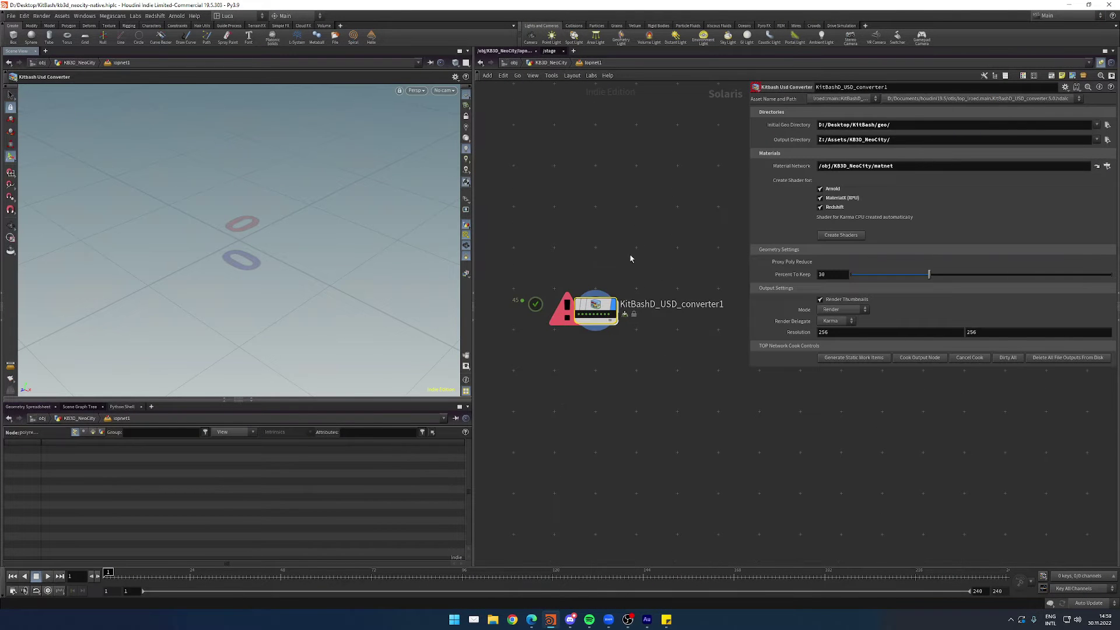
Step: Read the error details in the converter node's info window and close it
{"action": "left_click", "coordinate": [565, 308]}
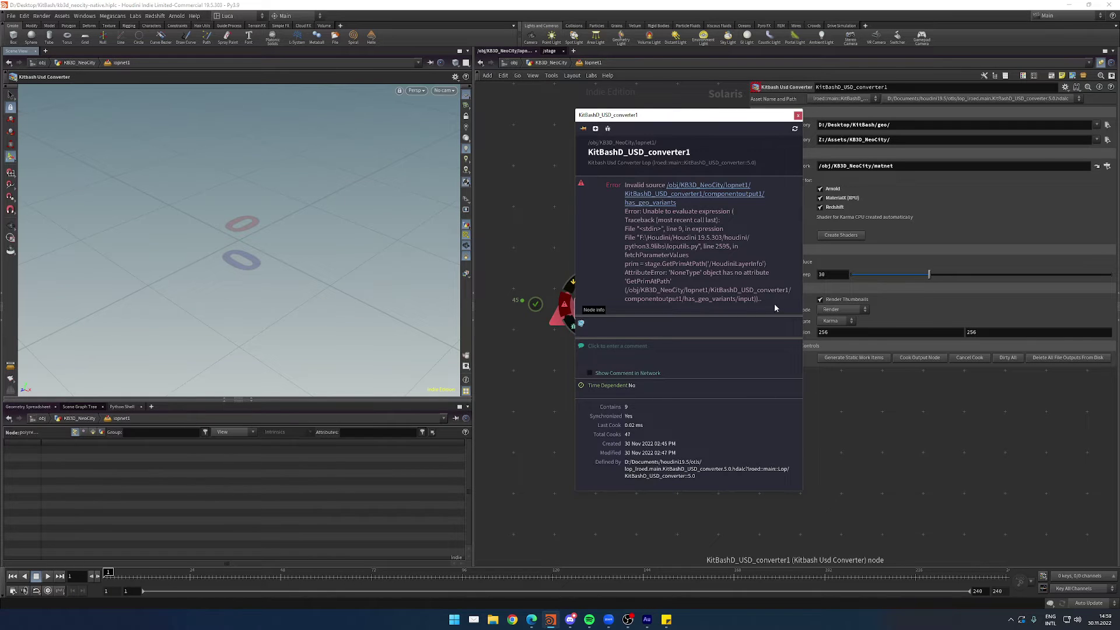
{"action": "left_click_drag", "start_coordinate": [775, 304], "coordinate": [768, 165]}
{"action": "left_click", "coordinate": [798, 115]}
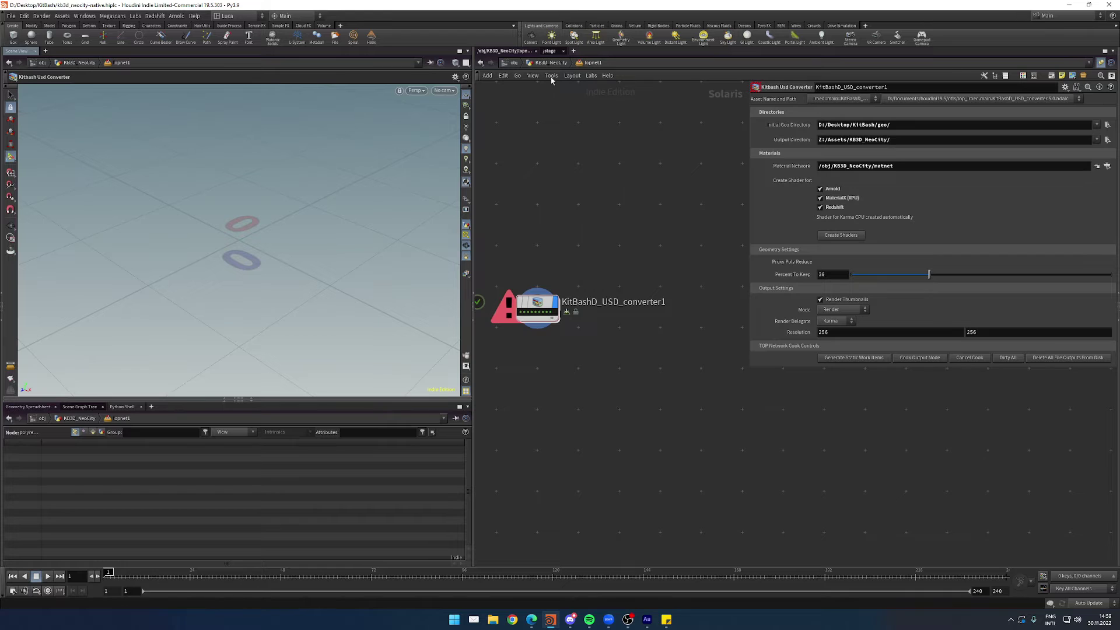
Step: Delete the KitBashD_USD_converter1 node from lopnet1
{"action": "scroll", "coordinate": [600, 148], "scroll_direction": "down", "scroll_amount": 3}
{"action": "scroll", "coordinate": [651, 283], "scroll_direction": "down", "scroll_amount": 2}
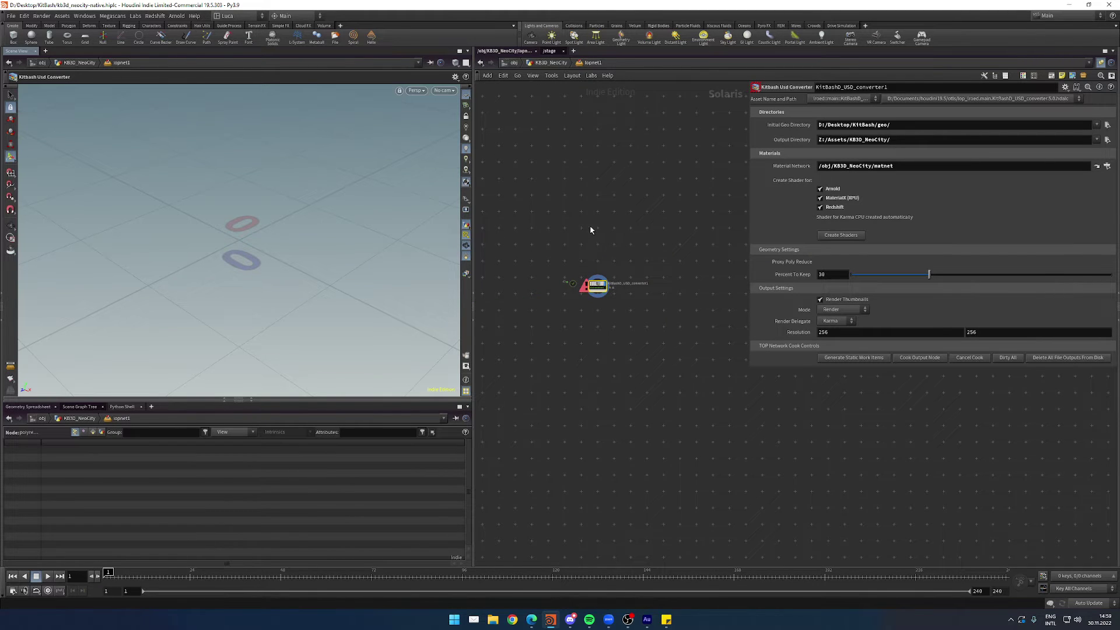
{"action": "key", "text": "Delete"}
Step: Open a Layout Asset Gallery in a new pane tab and clear the assets already listed in it
{"action": "left_click", "coordinate": [574, 52]}
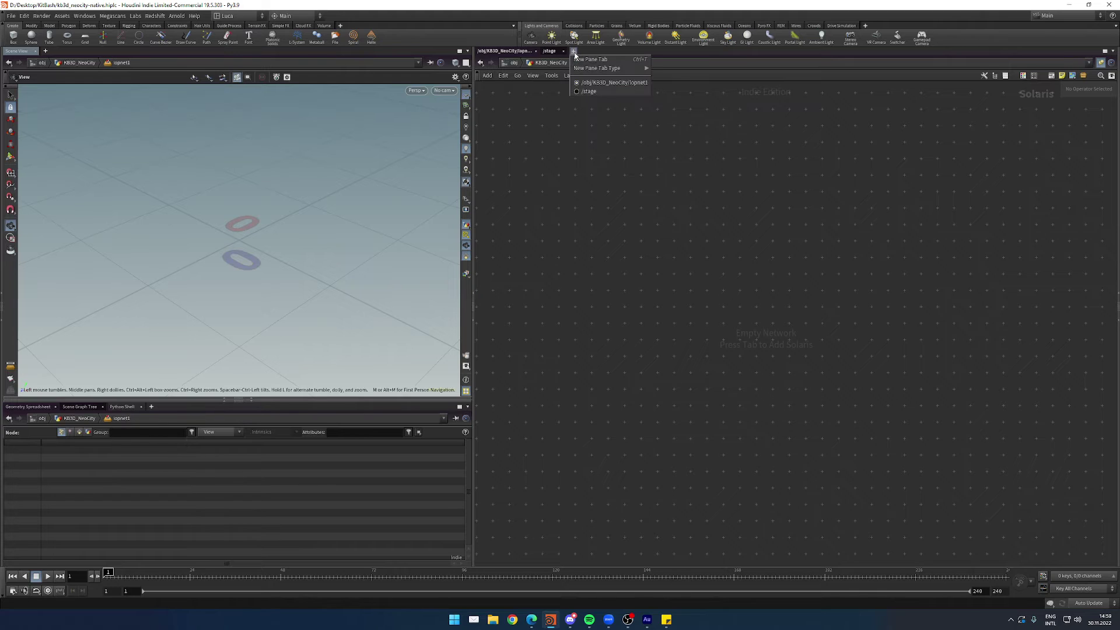
{"action": "mouse_move", "coordinate": [613, 69]}
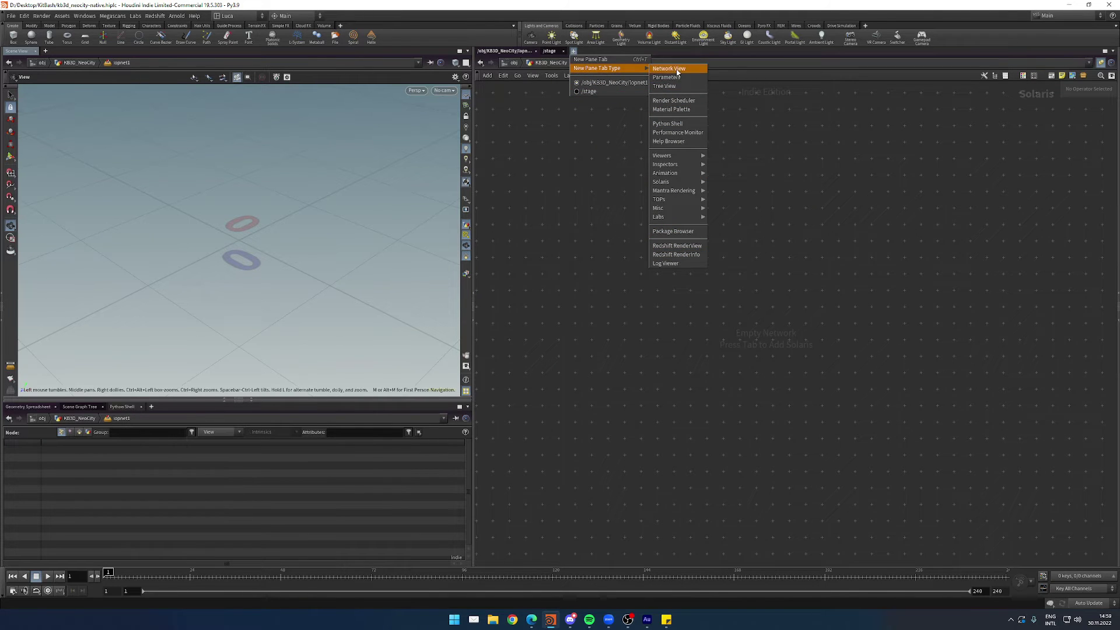
{"action": "mouse_move", "coordinate": [684, 167]}
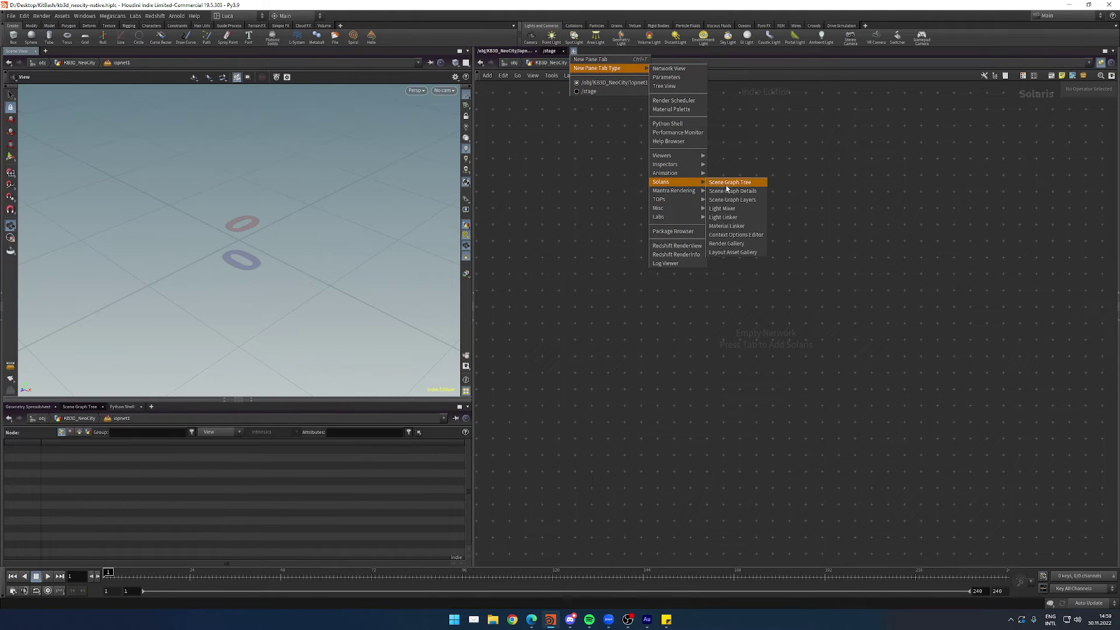
{"action": "left_click", "coordinate": [735, 252]}
{"action": "left_click_drag", "start_coordinate": [607, 144], "coordinate": [484, 79]}
{"action": "right_click", "coordinate": [500, 94]}
{"action": "left_click", "coordinate": [531, 191]}
Step: Add the asset directory Z:/Assets/KB3D_NeoCity/ to the Layout Asset Gallery
{"action": "left_click", "coordinate": [494, 63]}
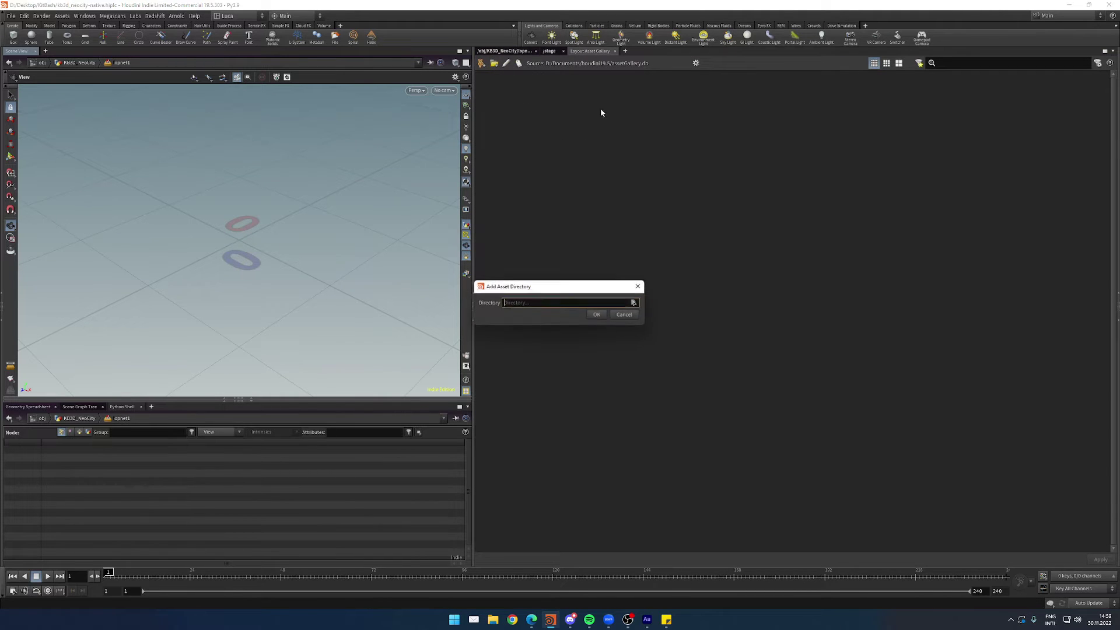
{"action": "left_click", "coordinate": [637, 303]}
{"action": "double_click", "coordinate": [889, 54]}
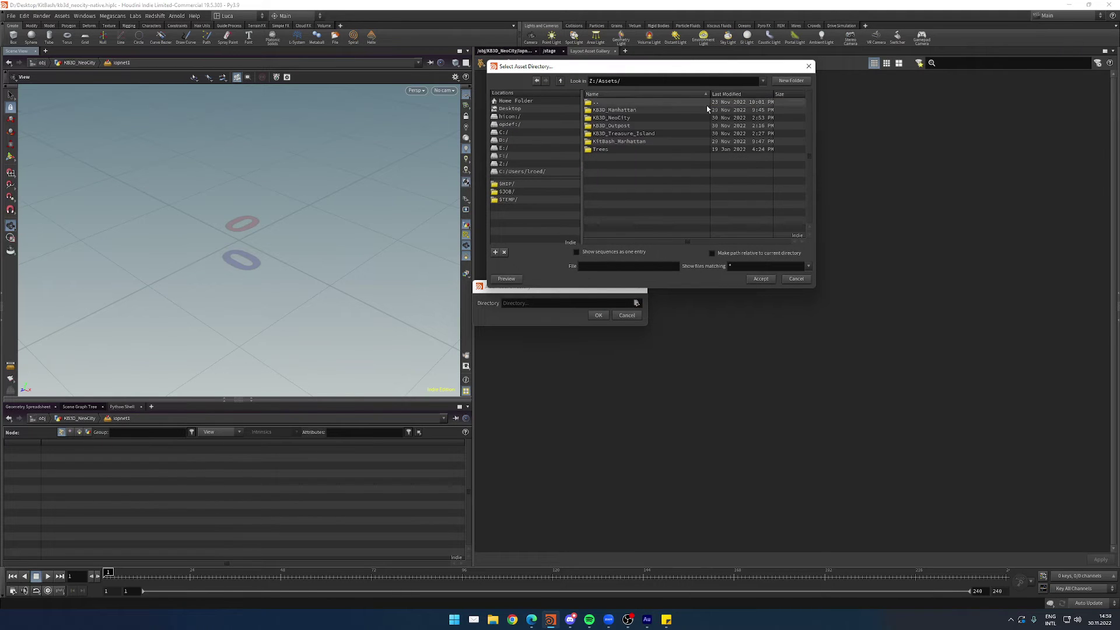
{"action": "left_click", "coordinate": [651, 118]}
{"action": "left_click", "coordinate": [761, 279]}
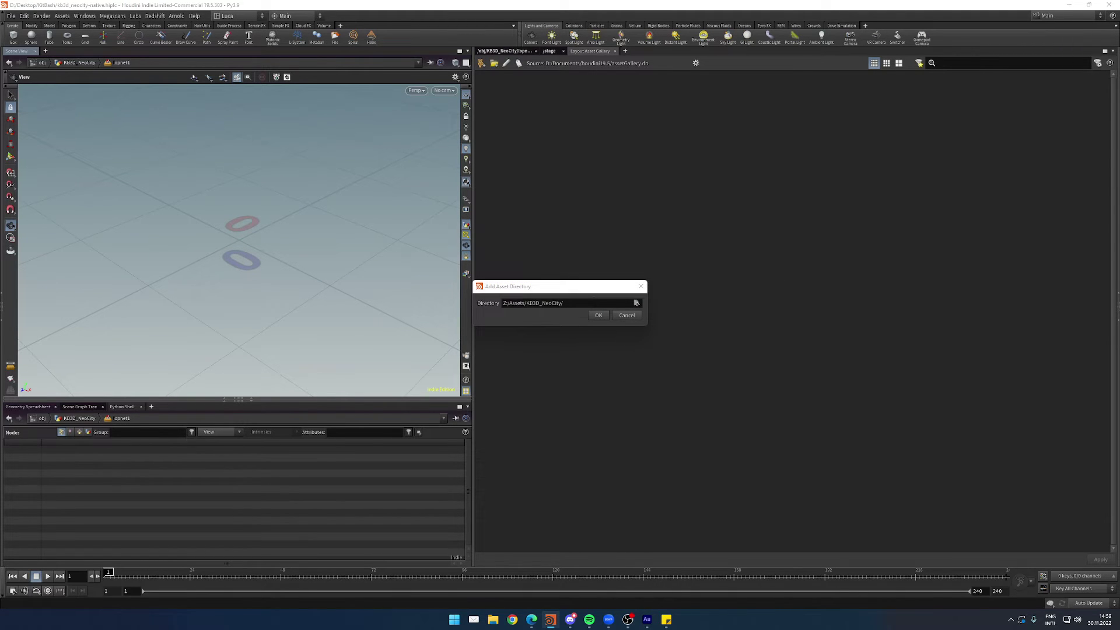
{"action": "left_click", "coordinate": [598, 316]}
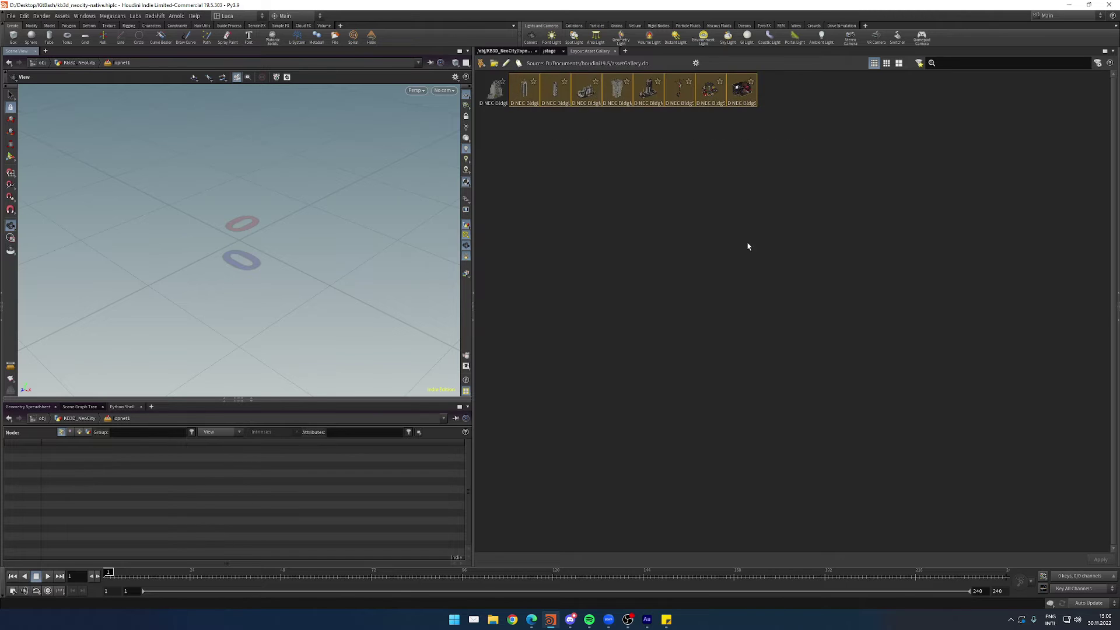
Step: Place the fourth Neo City building from the asset gallery into the scene viewport
{"action": "left_click_drag", "start_coordinate": [811, 155], "coordinate": [443, 72]}
{"action": "left_click", "coordinate": [640, 151]}
{"action": "left_click_drag", "start_coordinate": [581, 108], "coordinate": [274, 192]}
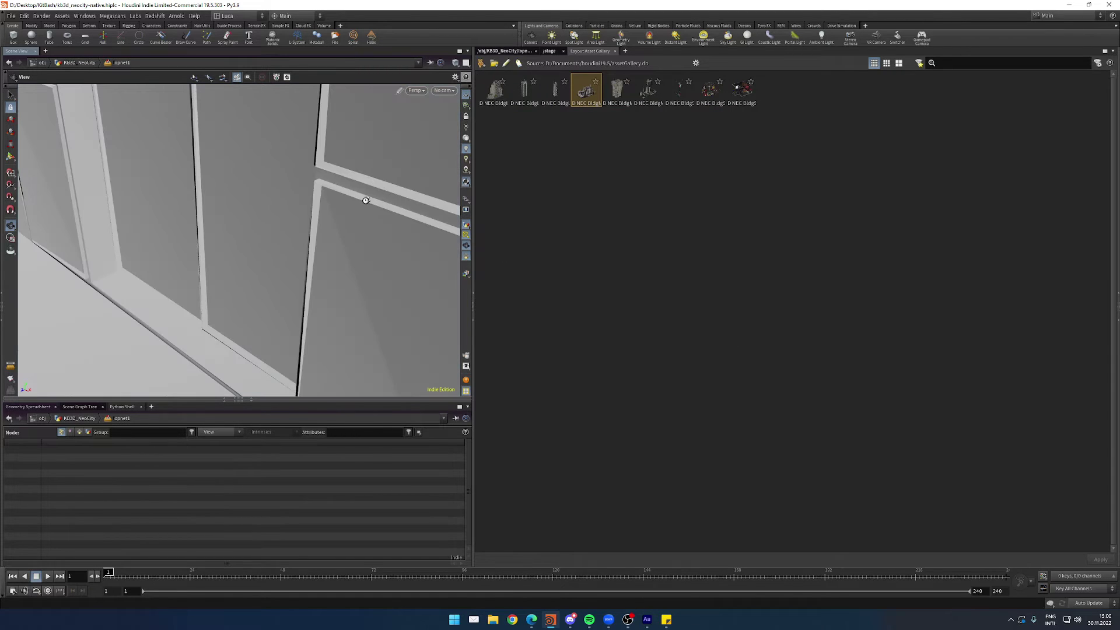
Step: Examine the KB3D_NEC_BldgMD_A3 asset reference node in the LOP network and the placed building in the viewport
{"action": "left_click", "coordinate": [549, 51]}
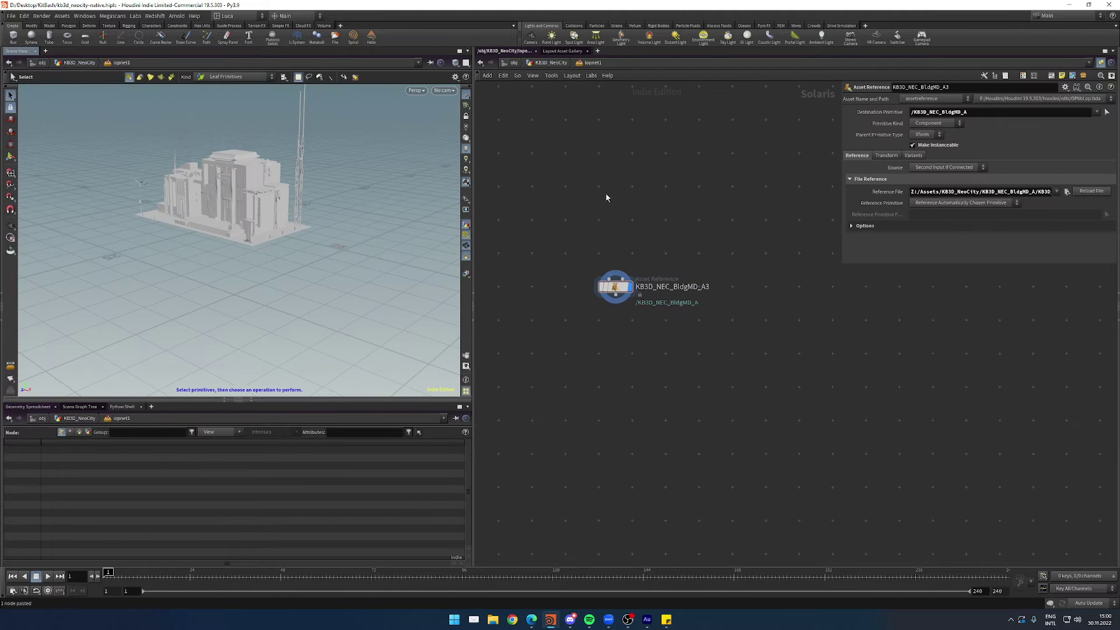
{"action": "left_click_drag", "start_coordinate": [566, 242], "coordinate": [612, 289]}
{"action": "left_click", "coordinate": [560, 51]}
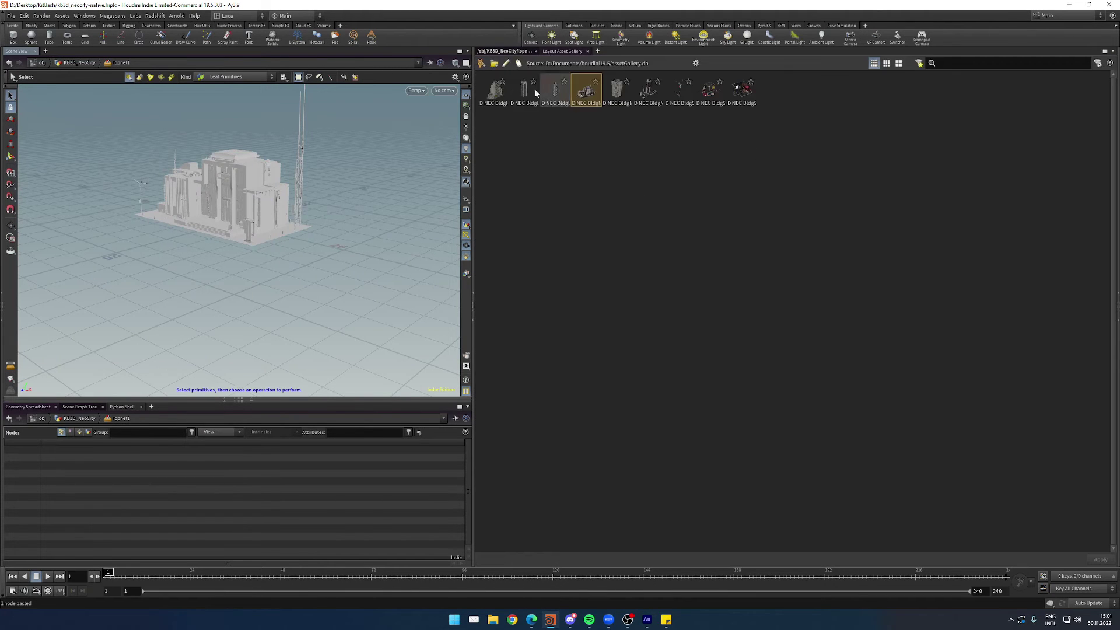
{"action": "left_click", "coordinate": [504, 50]}
{"action": "left_click_drag", "start_coordinate": [626, 257], "coordinate": [694, 343]}
{"action": "key", "text": "Escape"}
{"action": "left_click_drag", "start_coordinate": [250, 263], "coordinate": [318, 250]}
{"action": "key", "text": "s"}
{"action": "left_click_drag", "start_coordinate": [678, 320], "coordinate": [685, 258]}
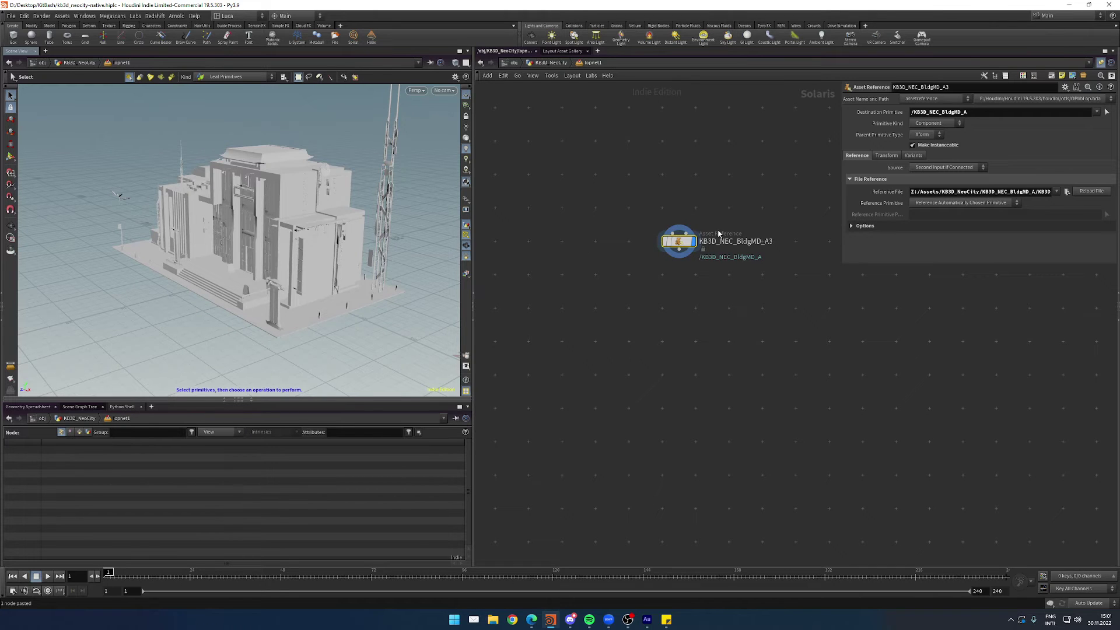
Step: Add a Dome Light node after the KB3D_NEC_BldgMD_A3 reference and make it the displayed node
{"action": "left_click", "coordinate": [678, 249]}
{"action": "key", "text": "Tab"}
{"action": "type", "text": "dome"}
{"action": "key", "text": "Return"}
{"action": "left_click", "coordinate": [677, 346]}
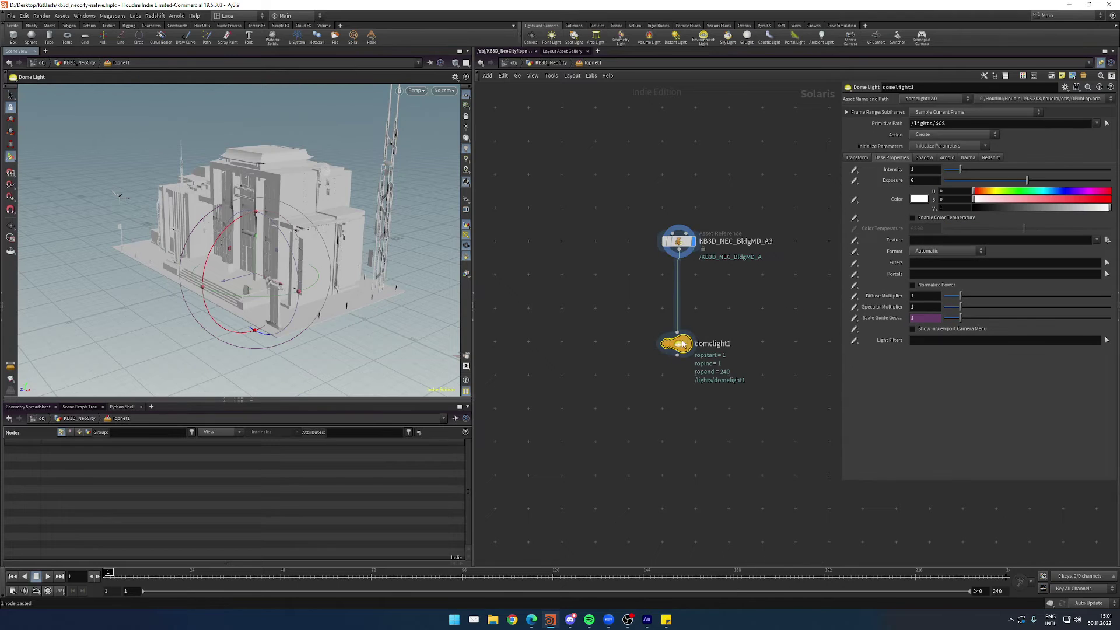
{"action": "left_click", "coordinate": [691, 348]}
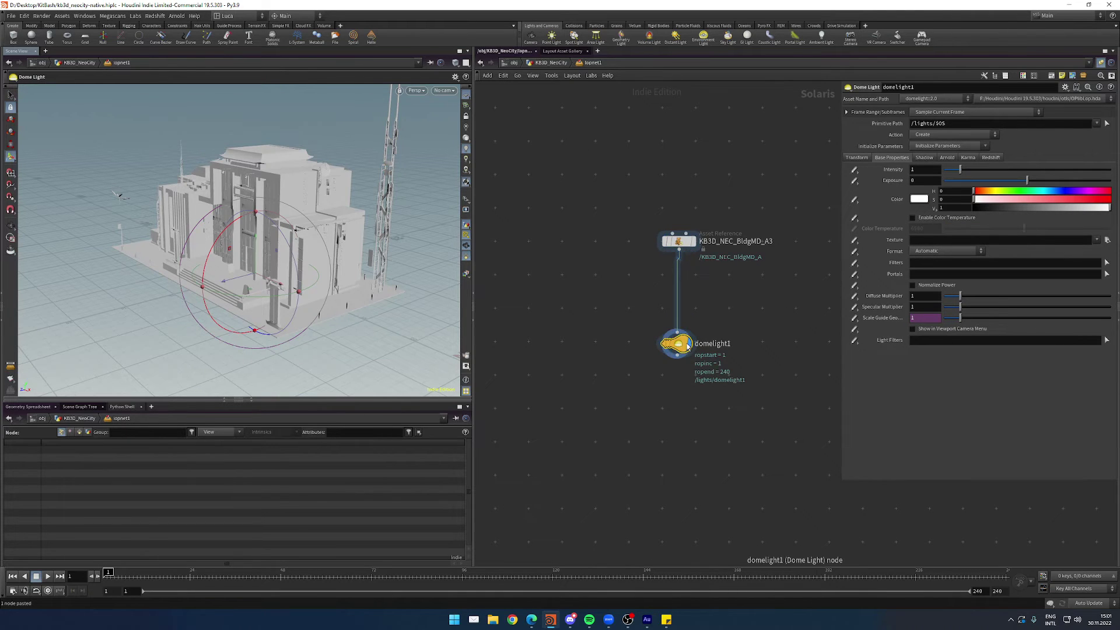
Step: Set the dome light's texture to Z:/HDRI/4K/quattro_canti_4k.exr and move its node closer to the asset reference
{"action": "left_click", "coordinate": [1107, 240]}
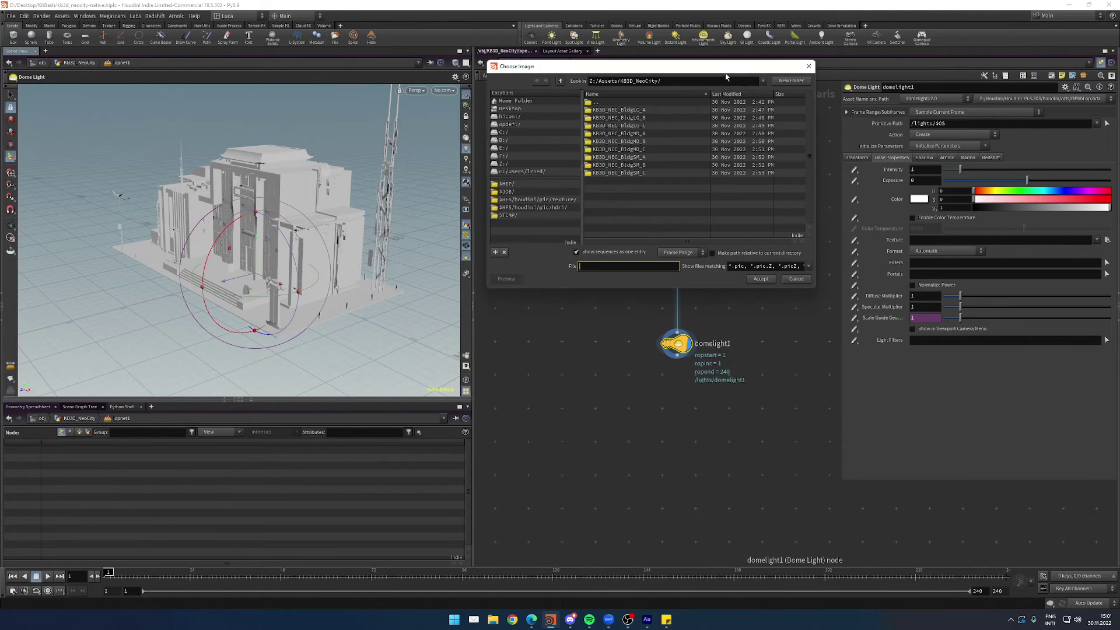
{"action": "left_click_drag", "start_coordinate": [725, 70], "coordinate": [1119, 58]}
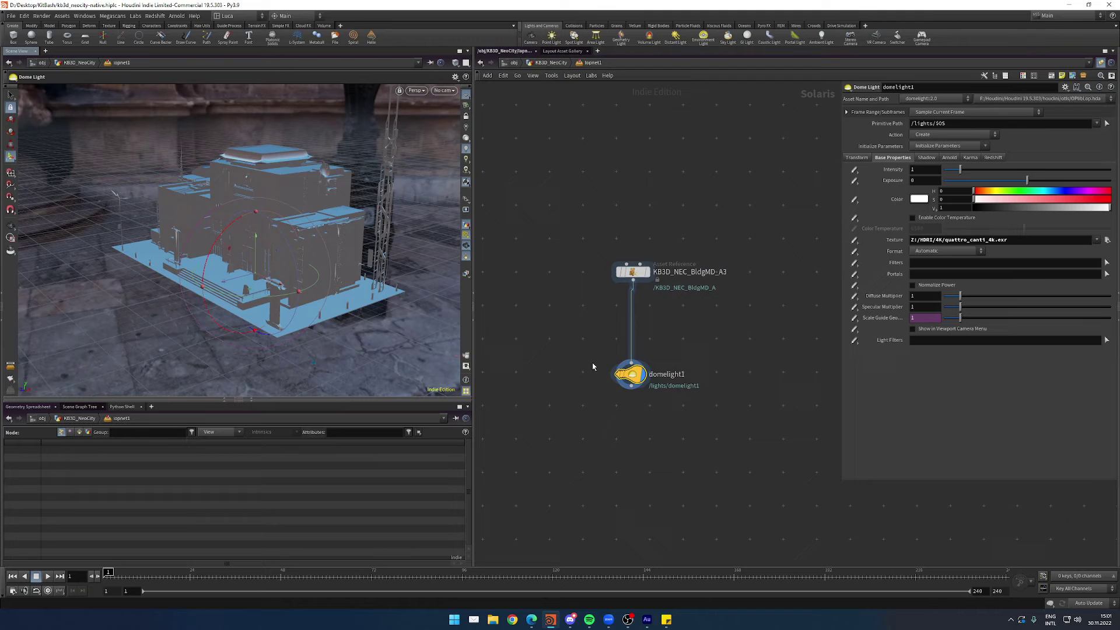
{"action": "left_click_drag", "start_coordinate": [631, 375], "coordinate": [634, 357]}
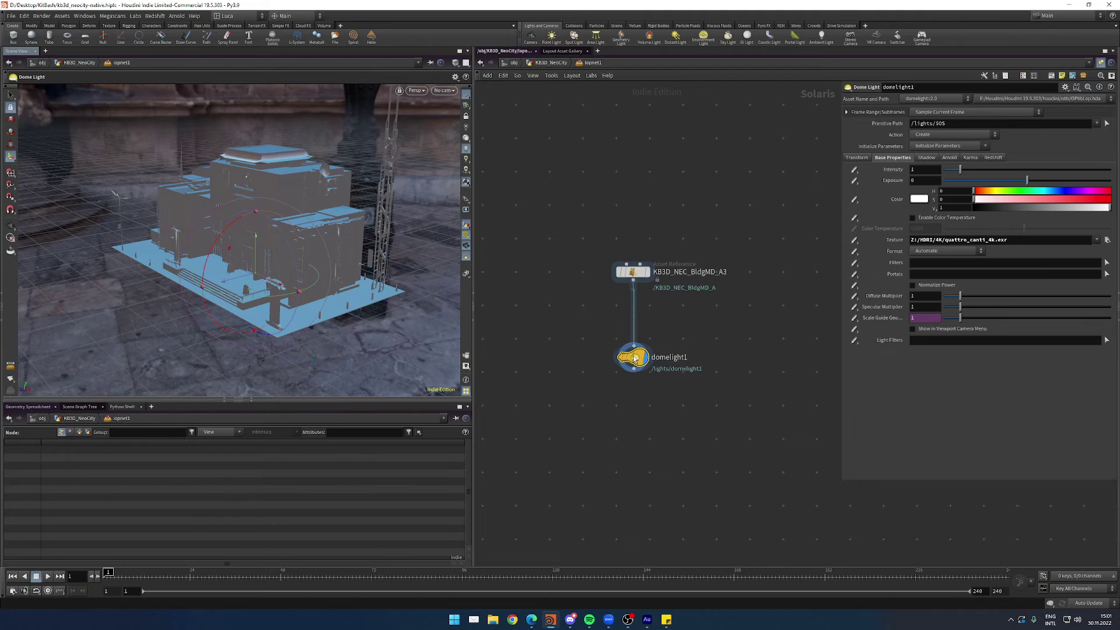
Step: Turn off Display Environment Lights as Backgrounds in the viewport display options and save the scene
{"action": "left_click_drag", "start_coordinate": [295, 233], "coordinate": [343, 195], "text": "alt"}
{"action": "key", "text": "d"}
{"action": "left_click", "coordinate": [363, 107]}
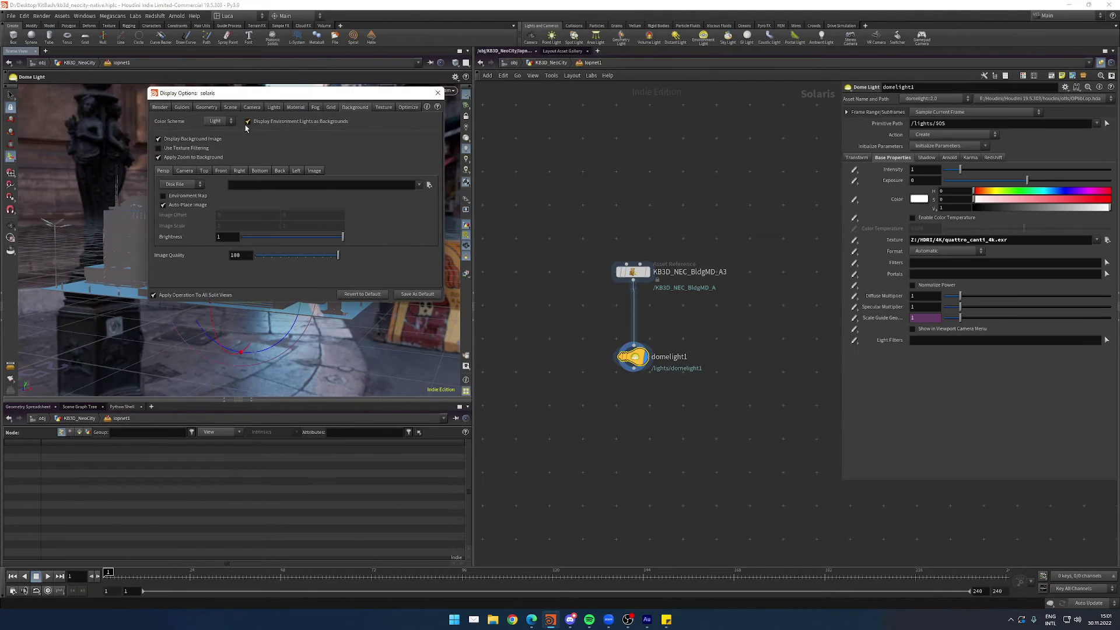
{"action": "left_click", "coordinate": [260, 121]}
{"action": "left_click", "coordinate": [439, 93]}
{"action": "left_click_drag", "start_coordinate": [336, 227], "coordinate": [345, 211], "text": "alt"}
{"action": "key", "text": "ctrl+s"}
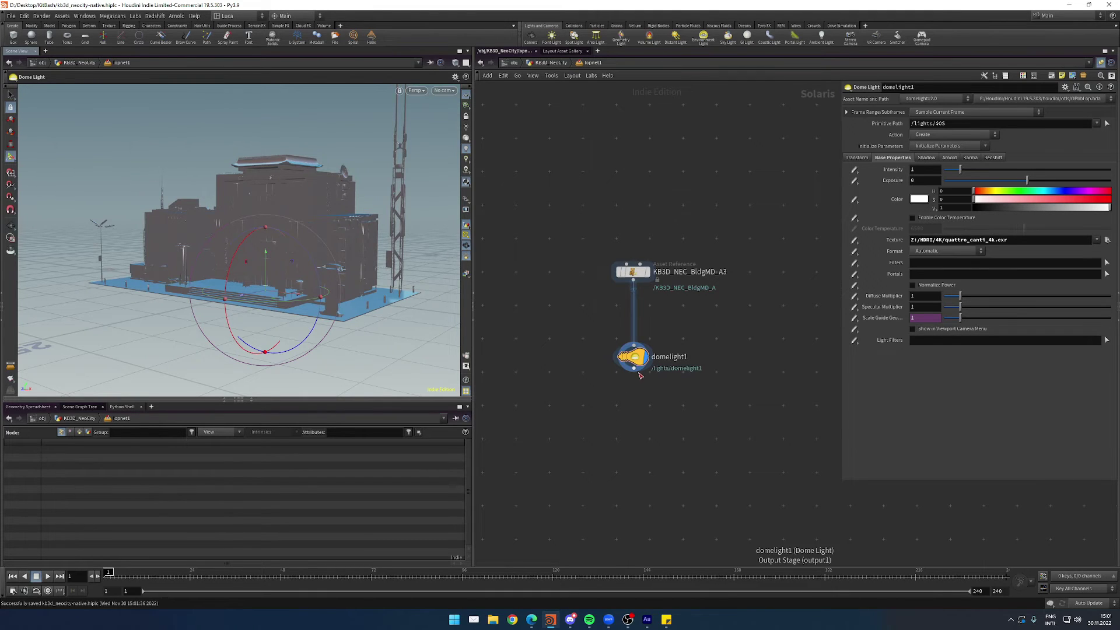
Step: Switch the viewport renderer to Karma and inspect the building's shaded result at the facade and as a whole
{"action": "left_click", "coordinate": [415, 90]}
{"action": "left_click", "coordinate": [440, 133]}
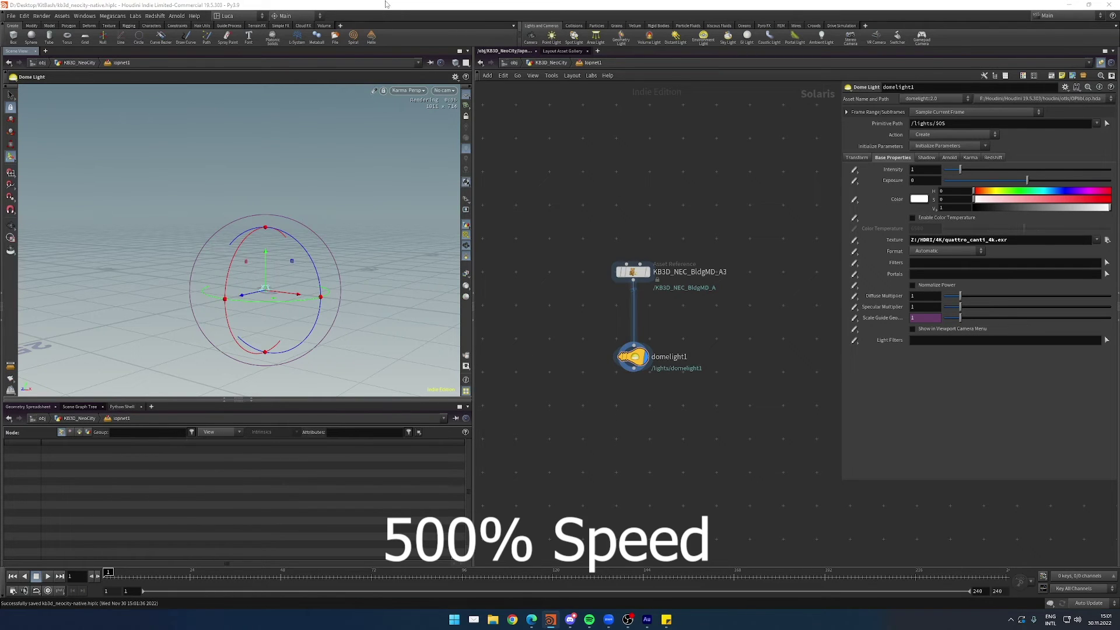
{"action": "key", "text": "s"}
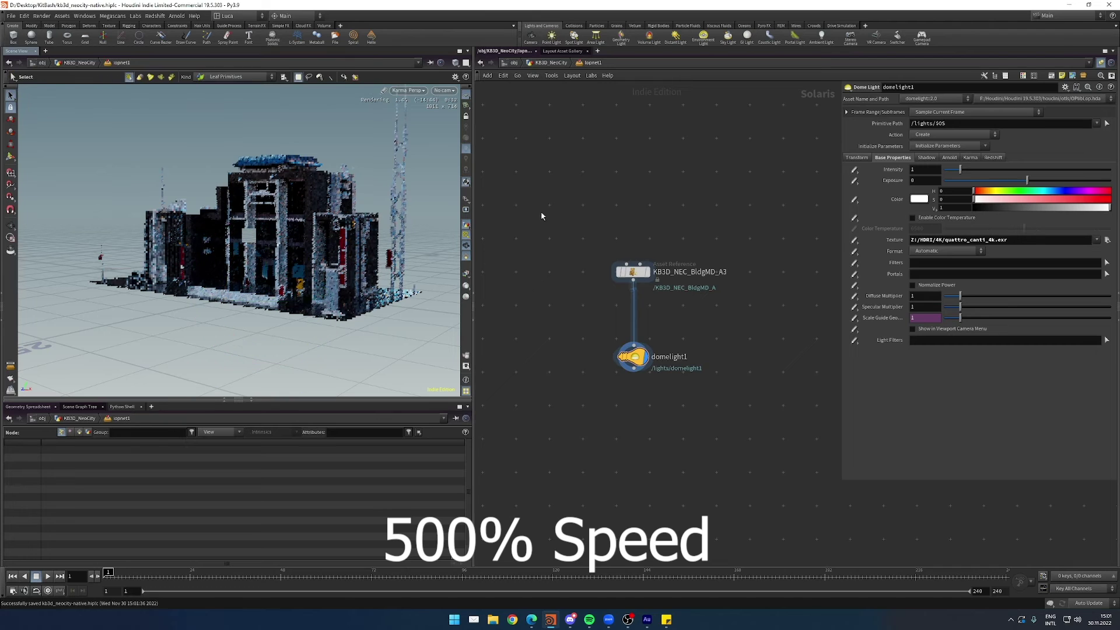
{"action": "key", "text": "Escape"}
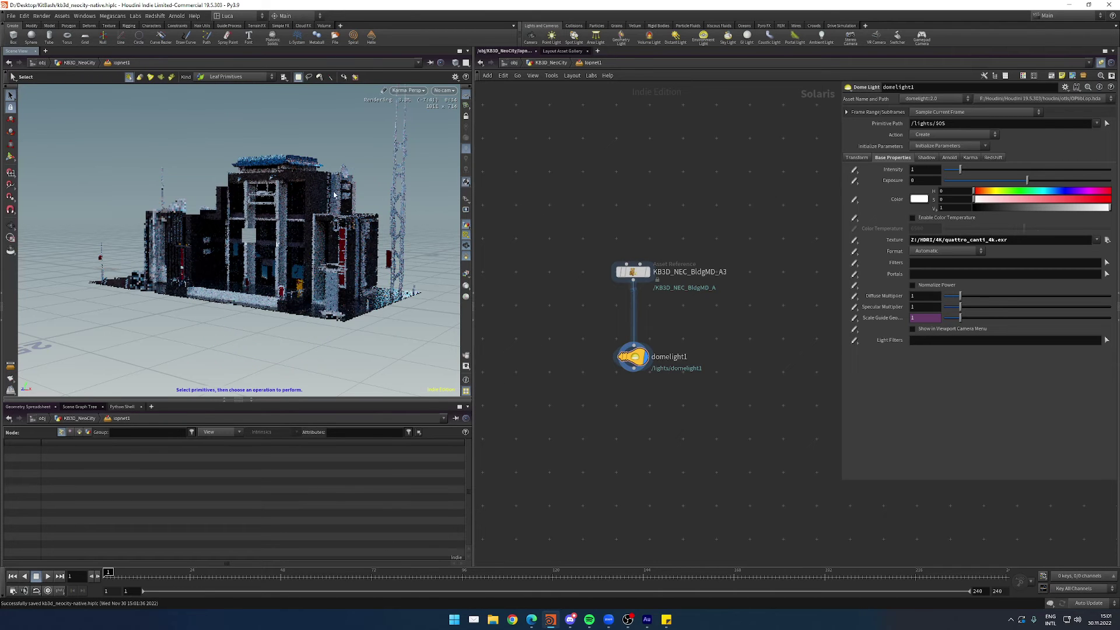
{"action": "left_click_drag", "start_coordinate": [421, 205], "coordinate": [290, 251]}
{"action": "scroll", "coordinate": [291, 250], "scroll_direction": "up", "scroll_amount": 10}
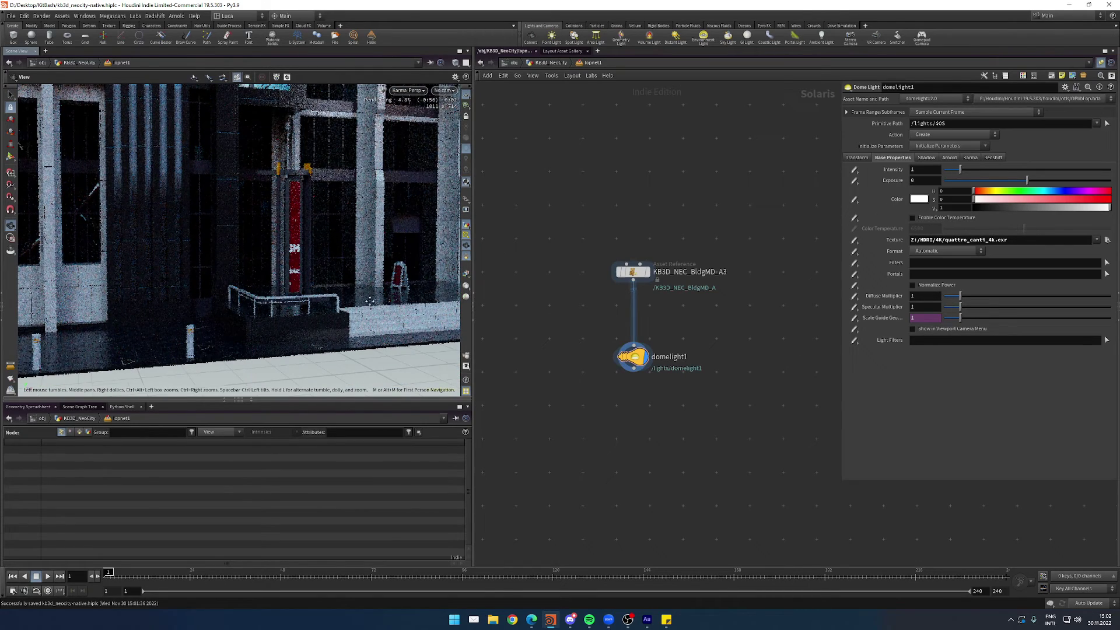
{"action": "scroll", "coordinate": [370, 300], "scroll_direction": "down", "scroll_amount": 10}
{"action": "key", "text": "s"}
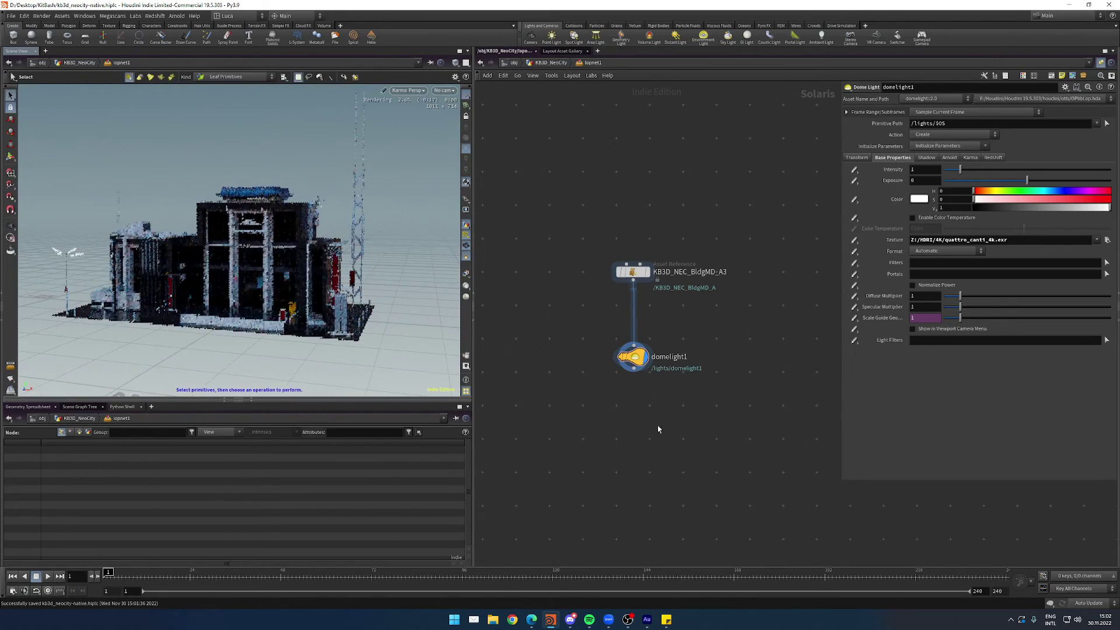
{"action": "key", "text": "h"}
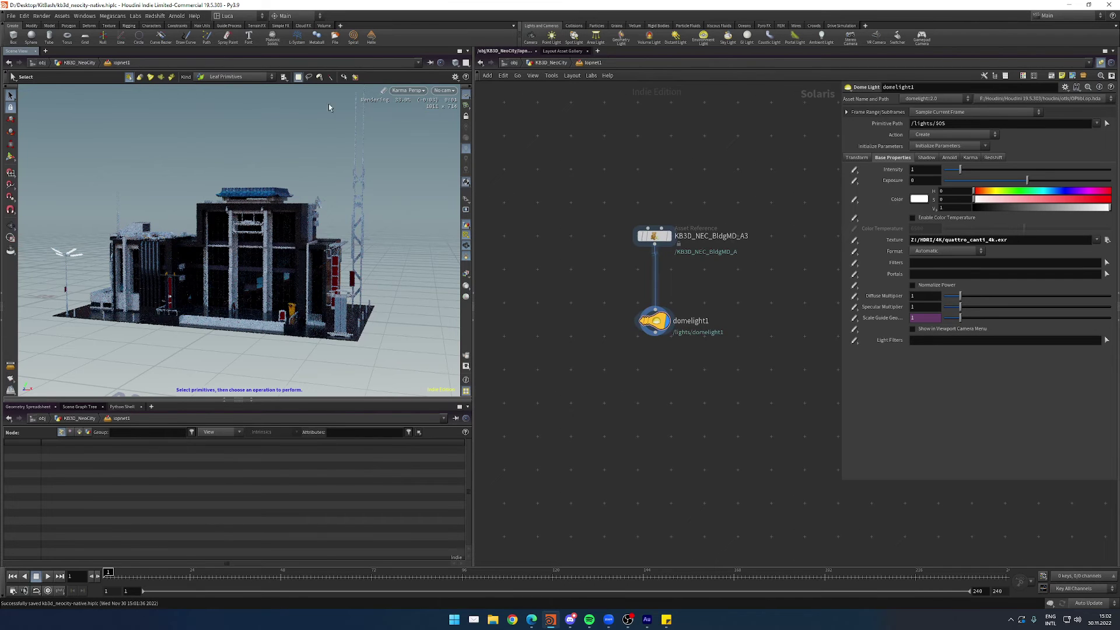
Step: Create a camera from the current view, append a Render Settings node after it, lay out the nodes and display the render settings
{"action": "left_click", "coordinate": [530, 37], "text": "ctrl"}
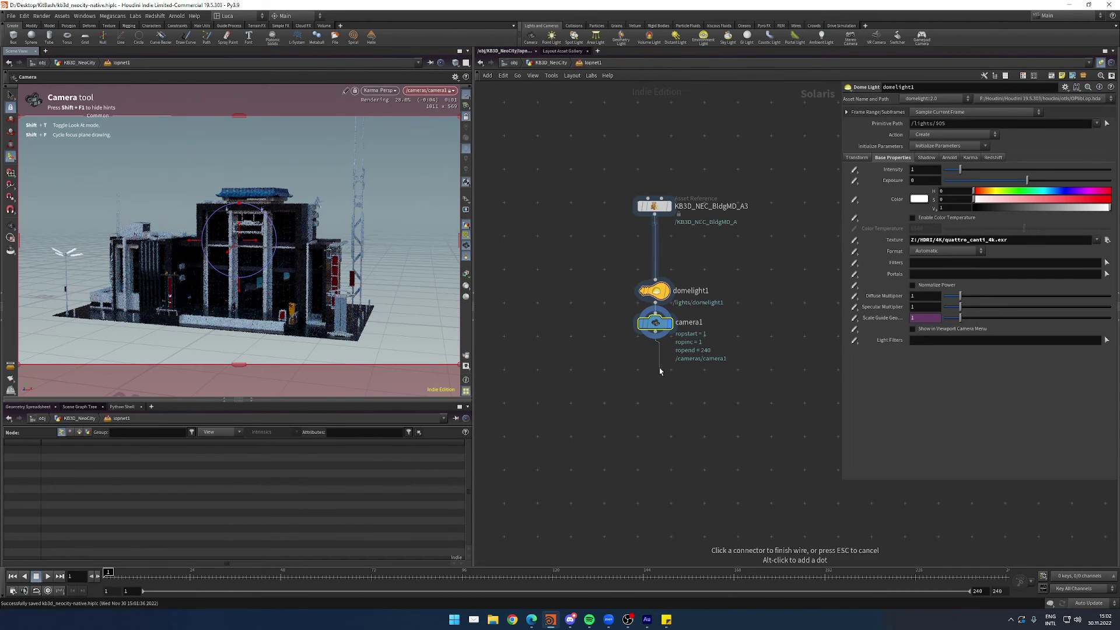
{"action": "key", "text": "Tab"}
{"action": "key", "text": "Escape"}
{"action": "left_click", "coordinate": [676, 354]}
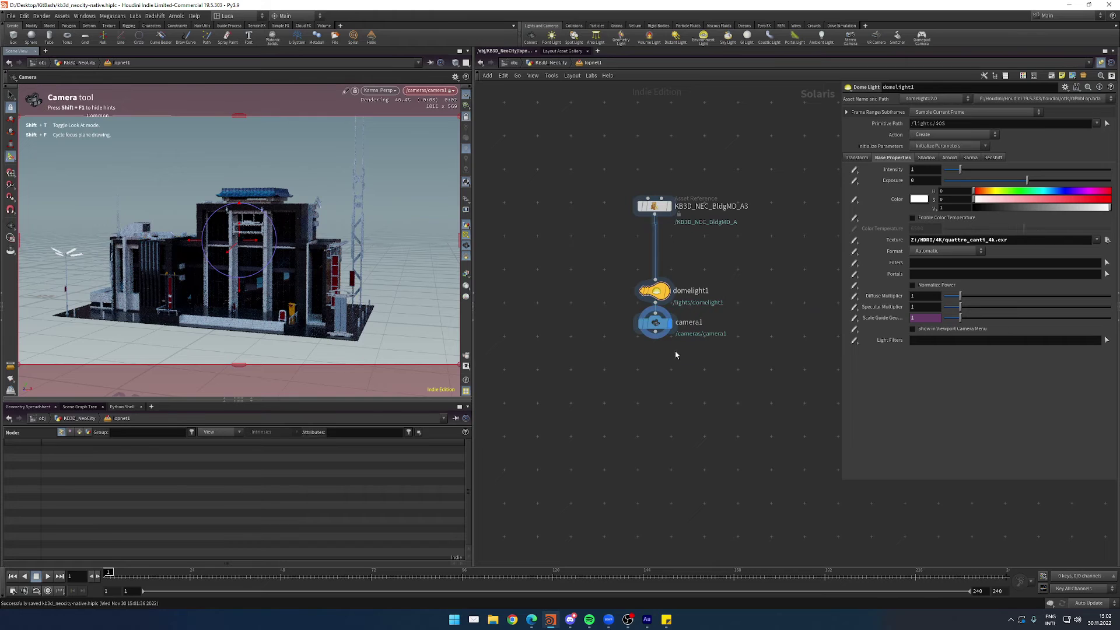
{"action": "left_click_drag", "start_coordinate": [589, 416], "coordinate": [677, 315]}
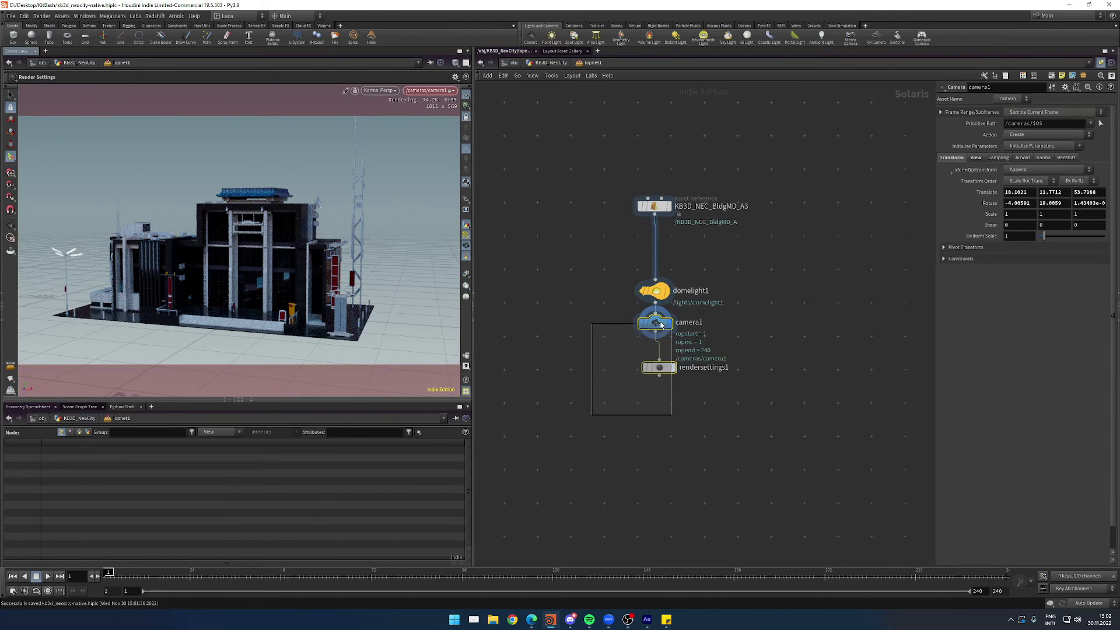
{"action": "key", "text": "l"}
{"action": "left_click_drag", "start_coordinate": [586, 445], "coordinate": [675, 394]}
{"action": "left_click", "coordinate": [667, 400]}
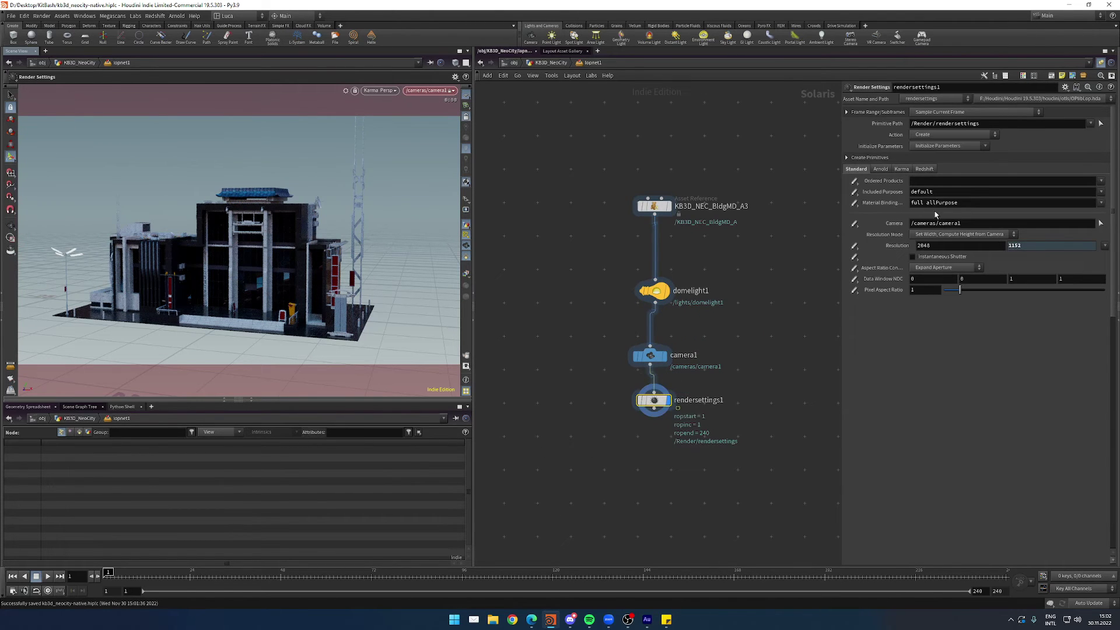
Step: Set the Karma rendering engine to XPU Engine (Beta) in the render settings and inspect the building's render
{"action": "left_click", "coordinate": [900, 169]}
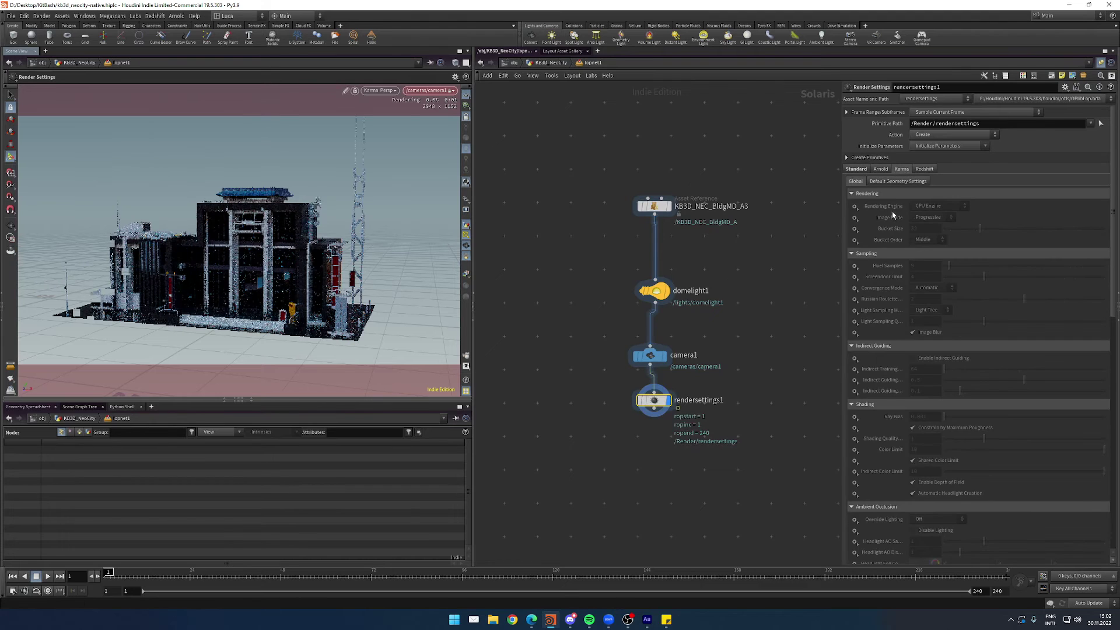
{"action": "left_click", "coordinate": [939, 206]}
{"action": "left_click", "coordinate": [944, 230]}
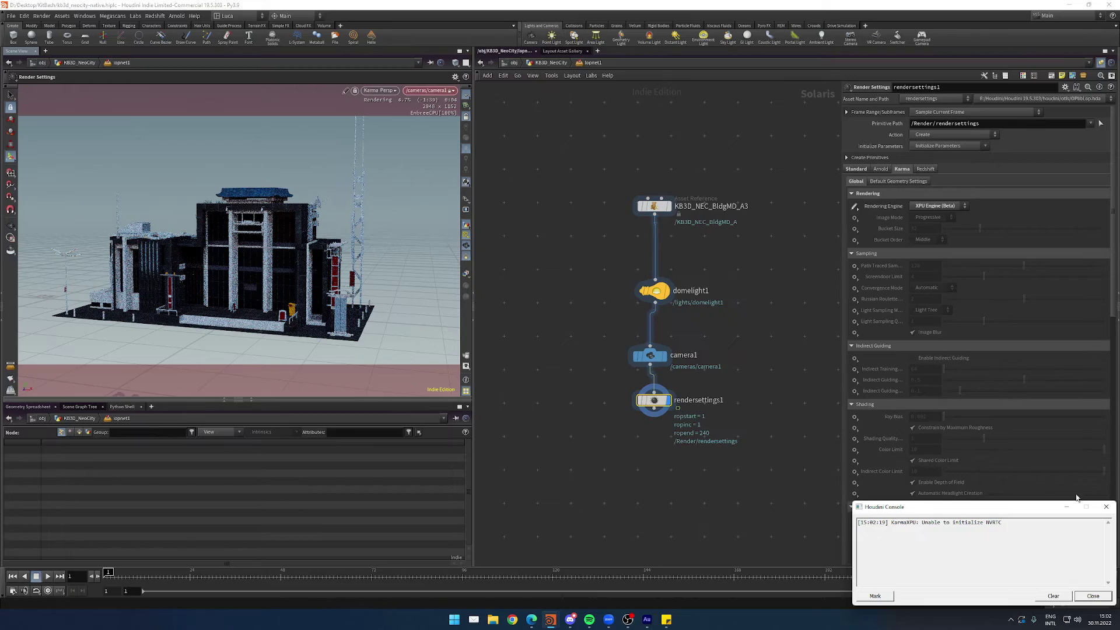
{"action": "left_click", "coordinate": [1106, 506]}
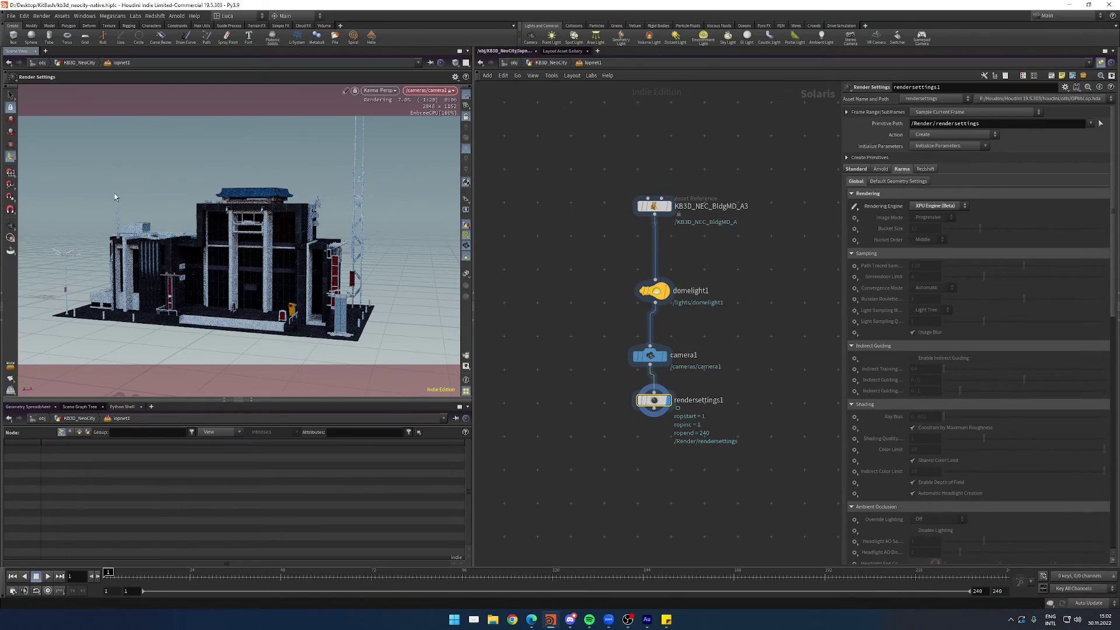
{"action": "left_click_drag", "start_coordinate": [115, 197], "coordinate": [233, 233]}
{"action": "scroll", "coordinate": [262, 245], "scroll_direction": "up", "scroll_amount": 8}
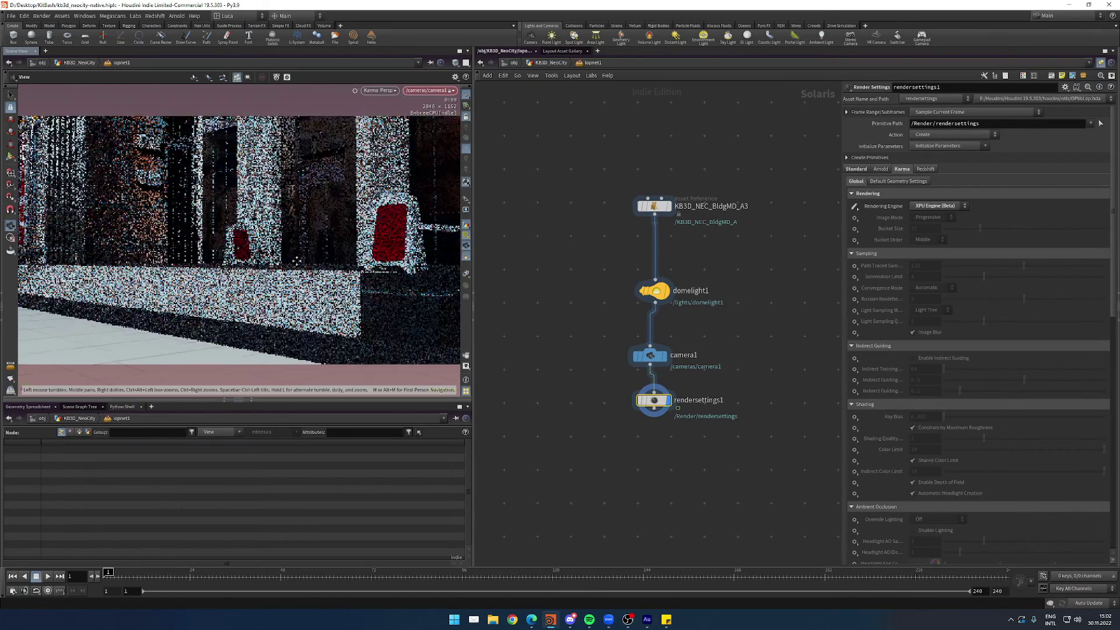
{"action": "left_click_drag", "start_coordinate": [297, 260], "coordinate": [287, 333]}
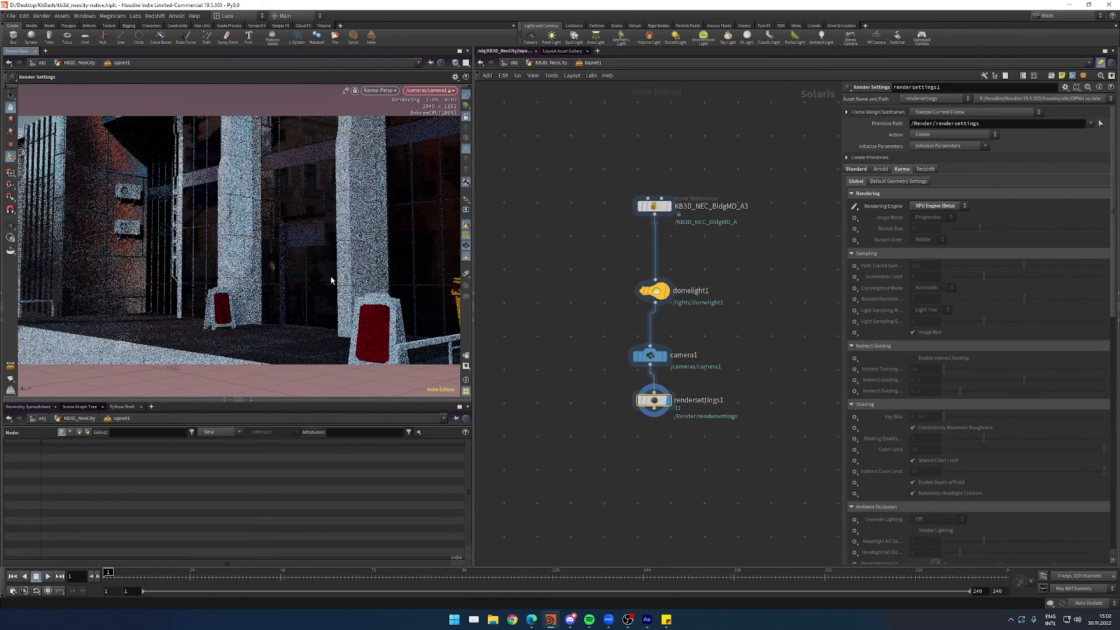
{"action": "key", "text": "space+h"}
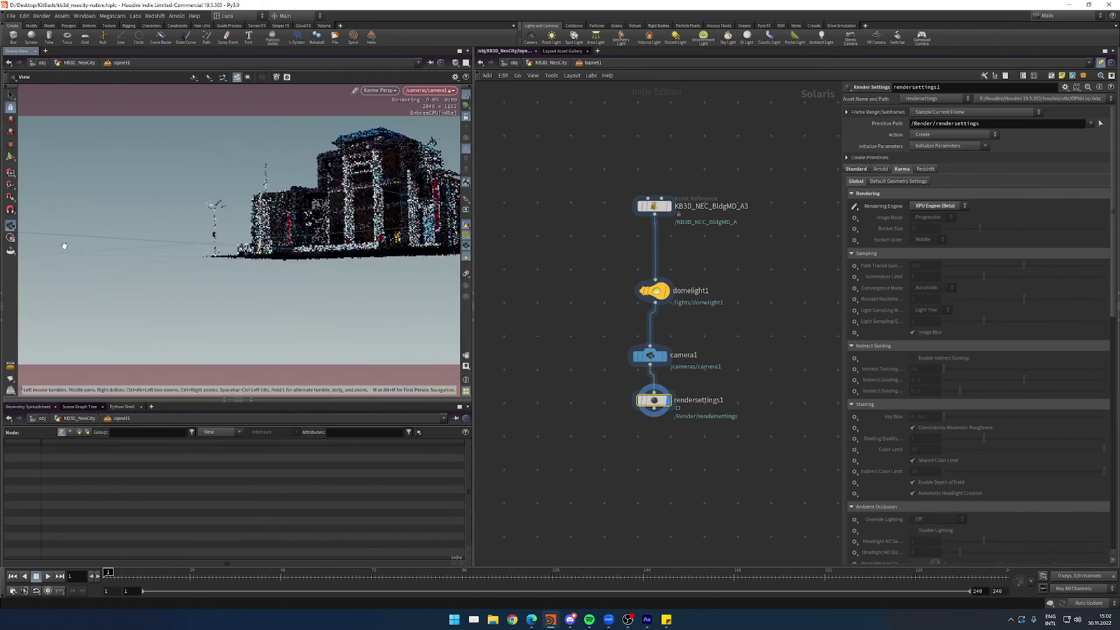
Step: Switch the viewport renderer to Redshift and check how the building's materials render
{"action": "left_click", "coordinate": [380, 90]}
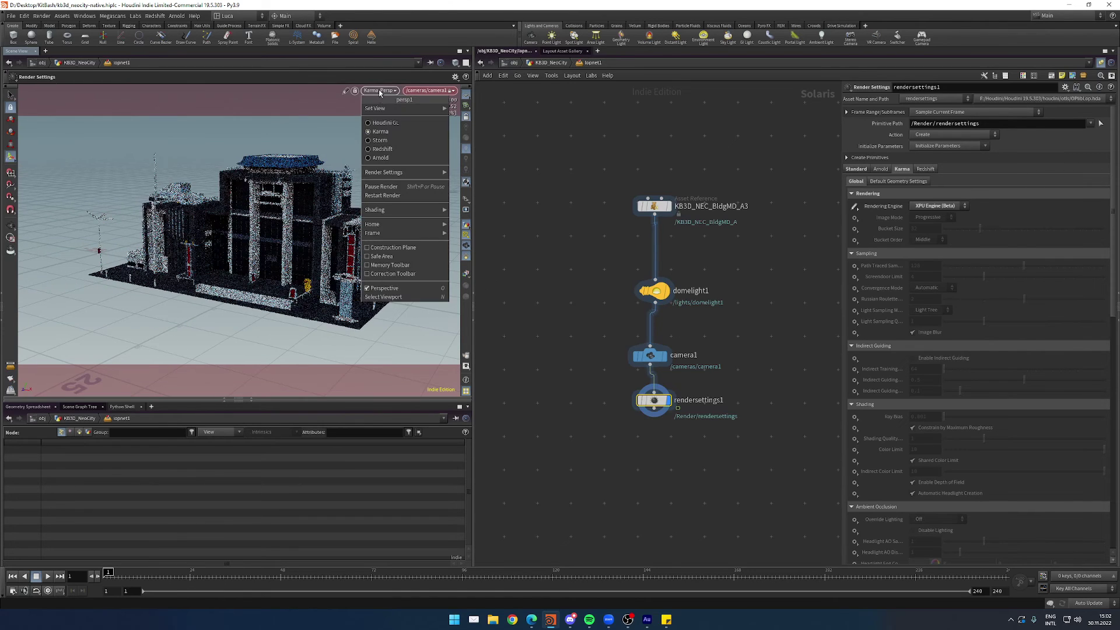
{"action": "left_click", "coordinate": [392, 150]}
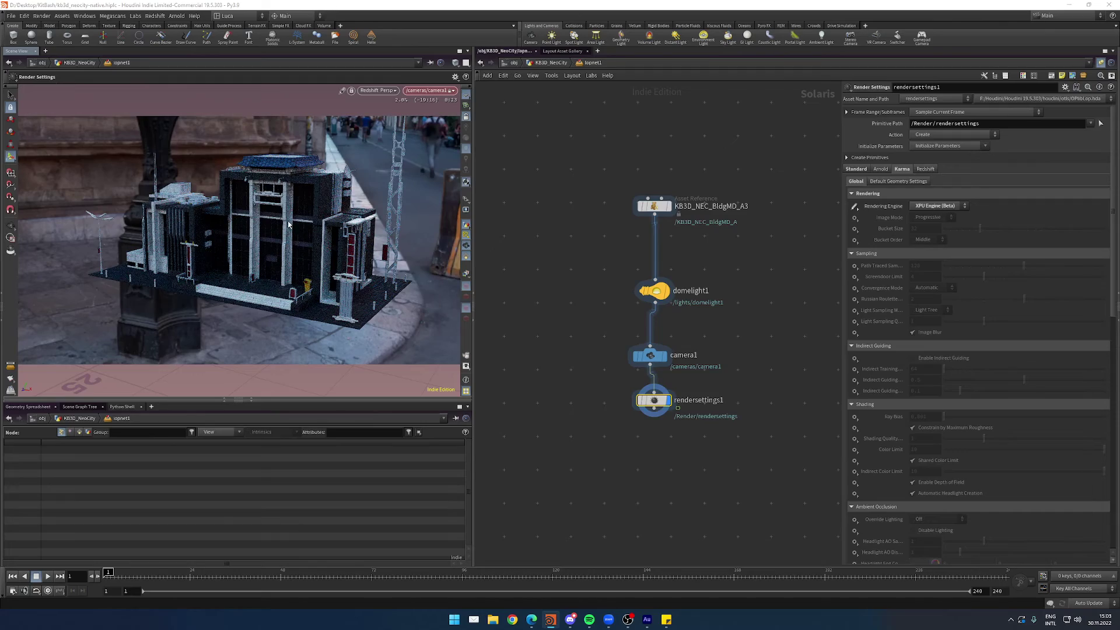
{"action": "key", "text": "Escape"}
{"action": "left_click_drag", "start_coordinate": [288, 224], "coordinate": [455, 140]}
{"action": "key", "text": "Return"}
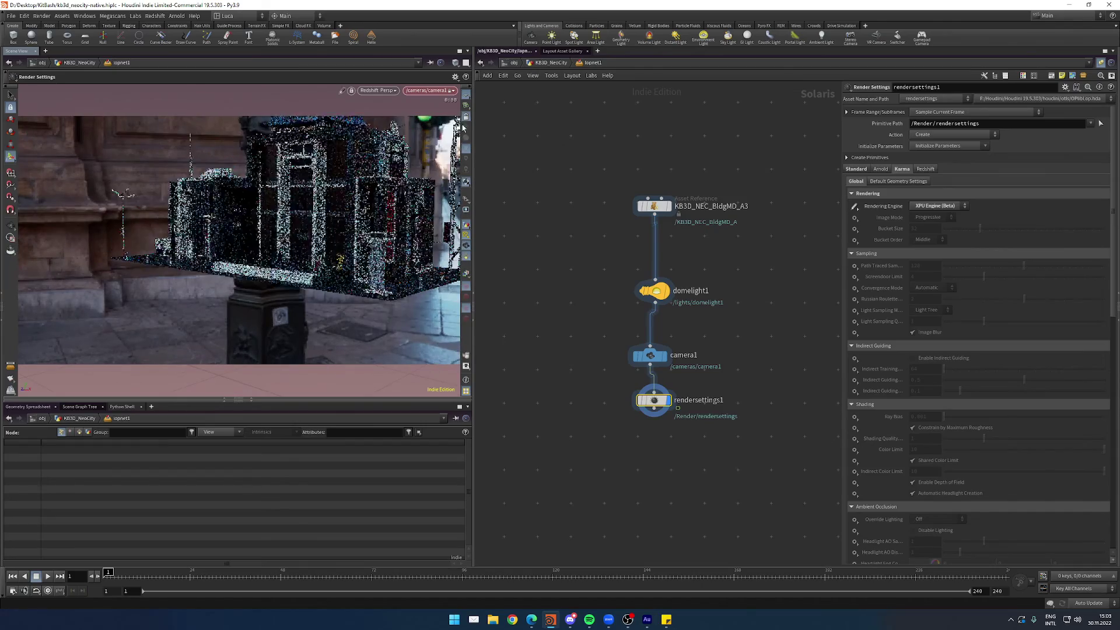
Step: Switch the viewport renderer to Arnold and check how the building's materials render
{"action": "left_click", "coordinate": [379, 90]}
{"action": "left_click", "coordinate": [385, 157]}
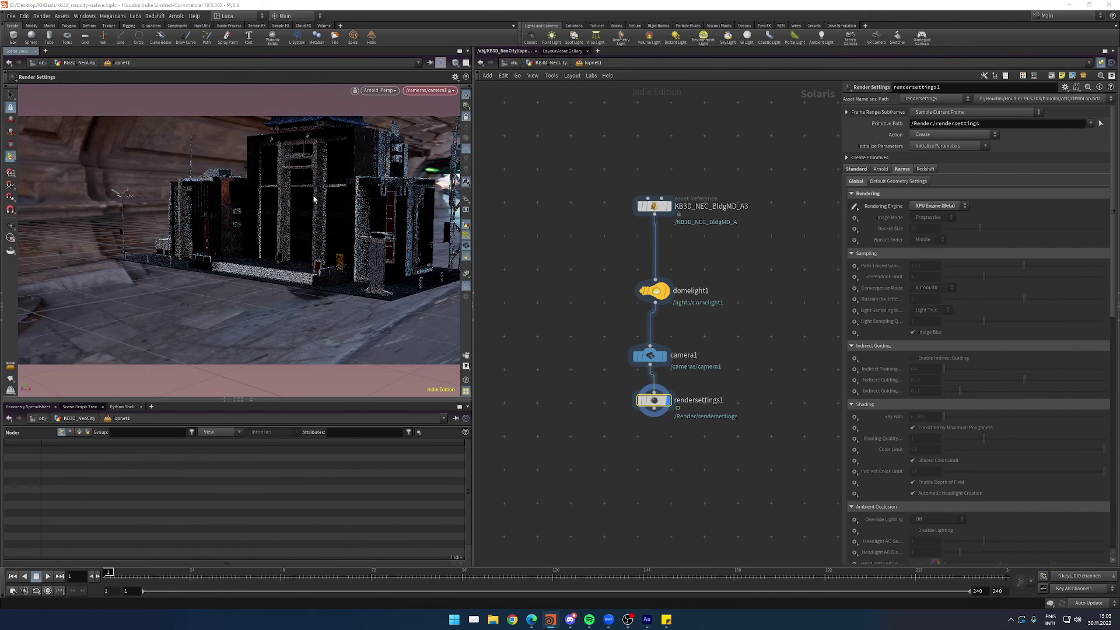
{"action": "key", "text": "Escape"}
{"action": "left_click_drag", "start_coordinate": [204, 233], "coordinate": [315, 222]}
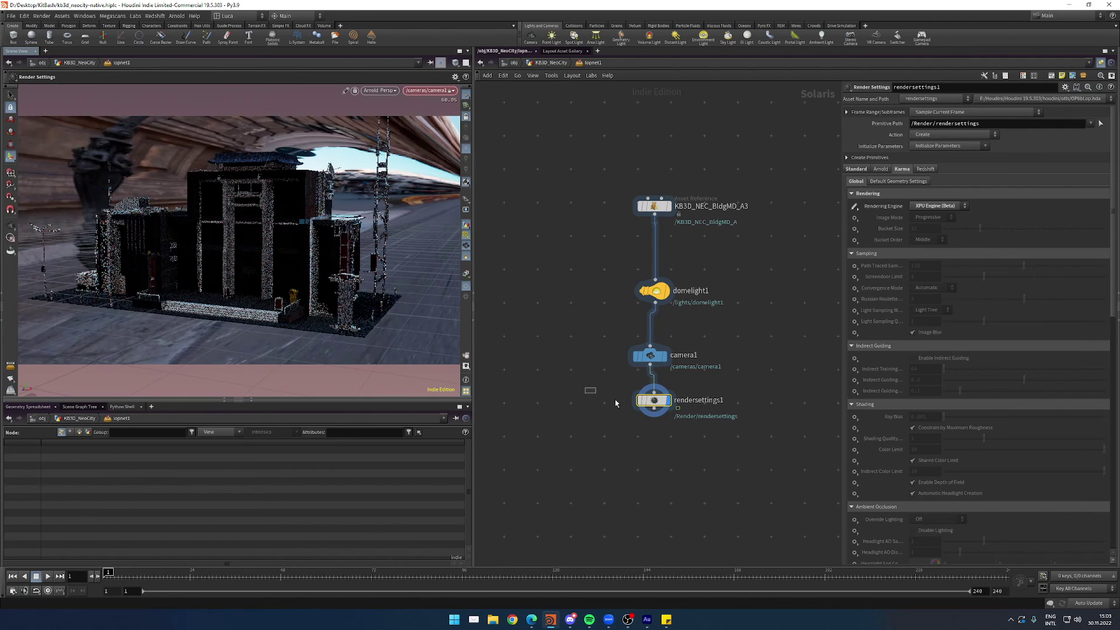
Step: Set the render device to GPU in the Arnold section of the render settings
{"action": "left_click", "coordinate": [881, 169]}
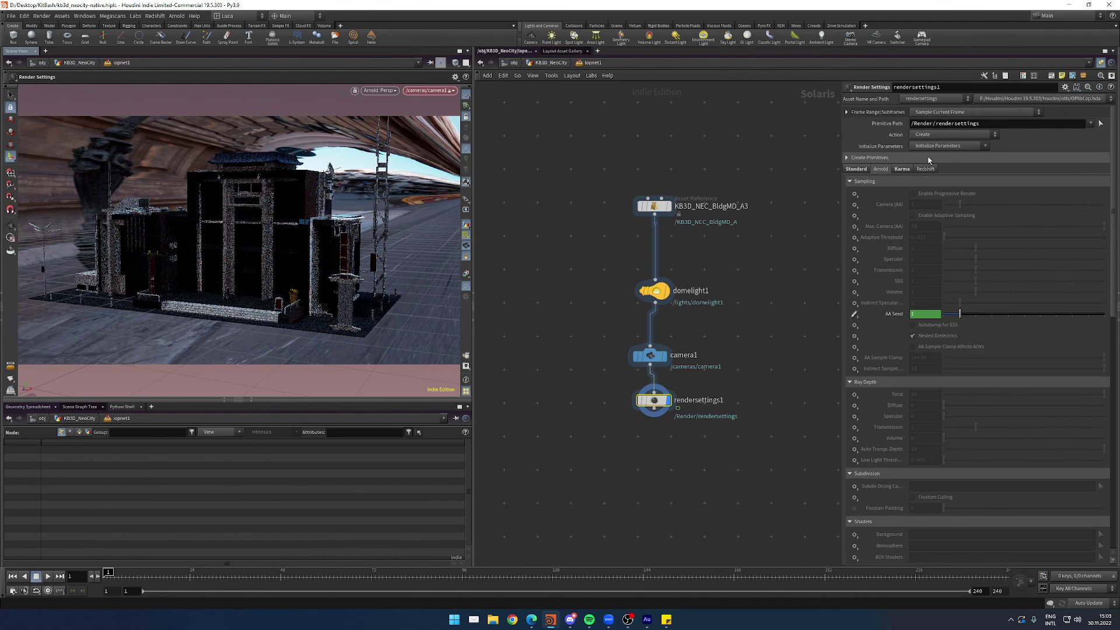
{"action": "scroll", "coordinate": [928, 255], "scroll_direction": "down", "scroll_amount": 2}
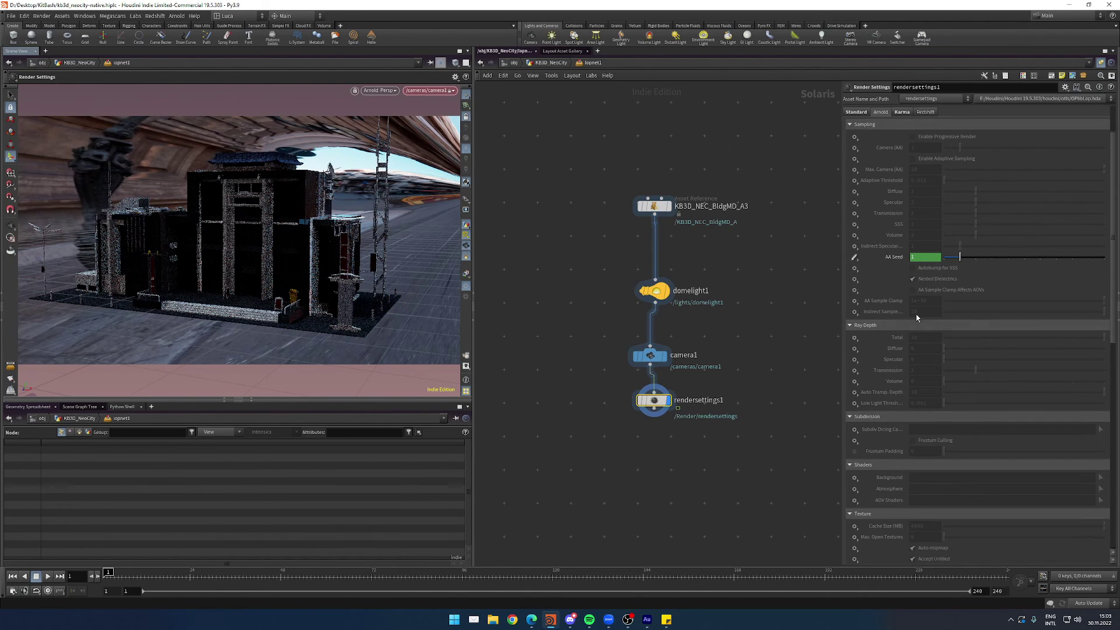
{"action": "scroll", "coordinate": [916, 317], "scroll_direction": "up", "scroll_amount": 2}
{"action": "scroll", "coordinate": [927, 291], "scroll_direction": "down", "scroll_amount": 10}
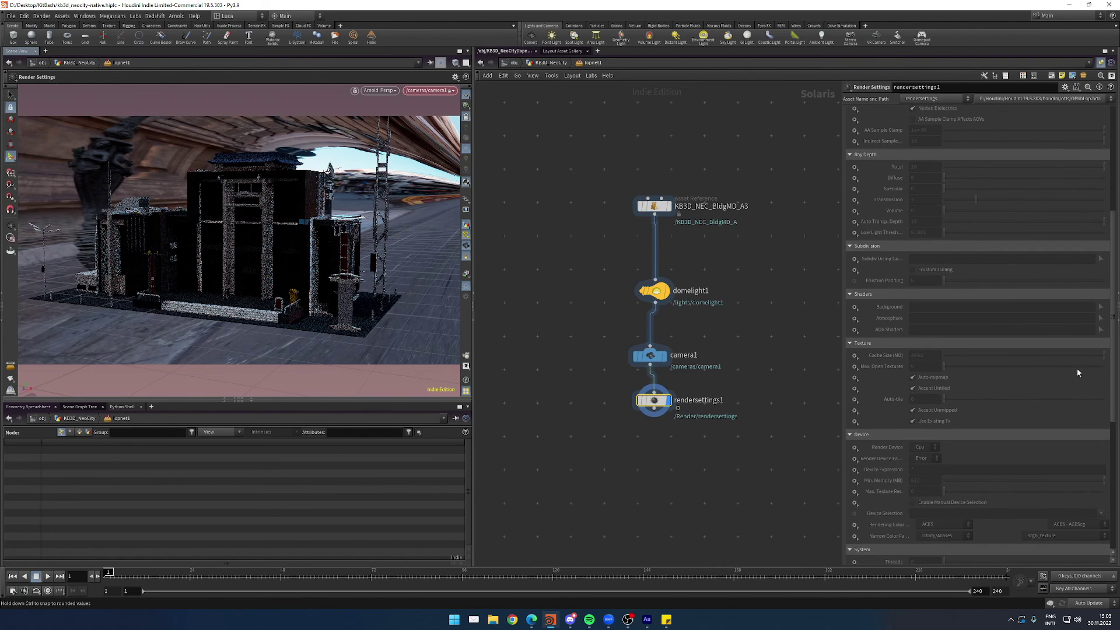
{"action": "left_click", "coordinate": [923, 356]}
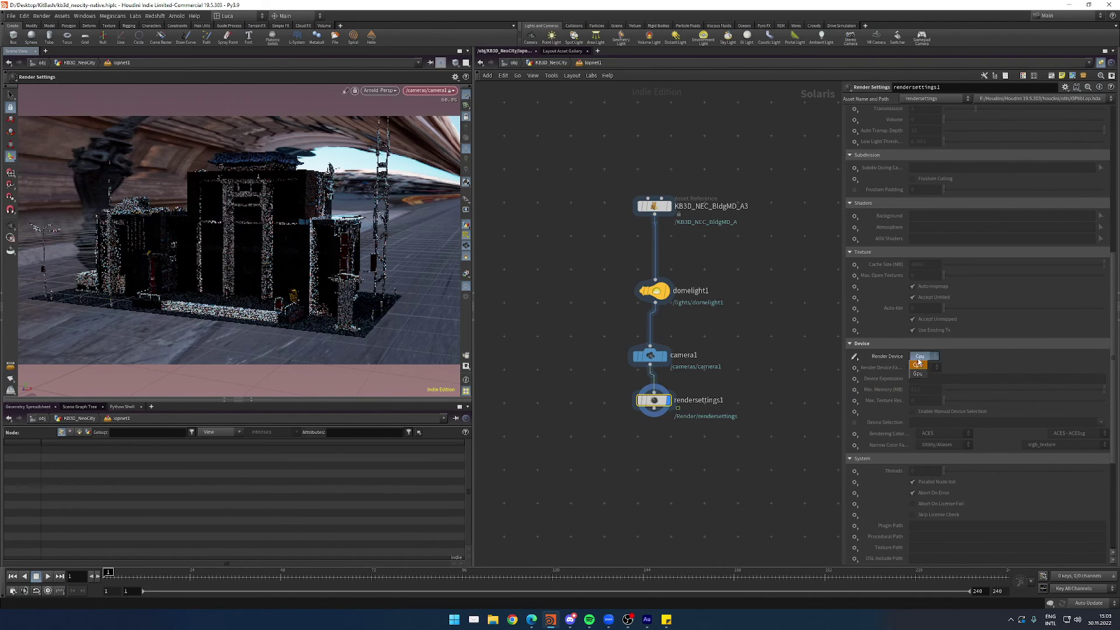
{"action": "left_click", "coordinate": [922, 366]}
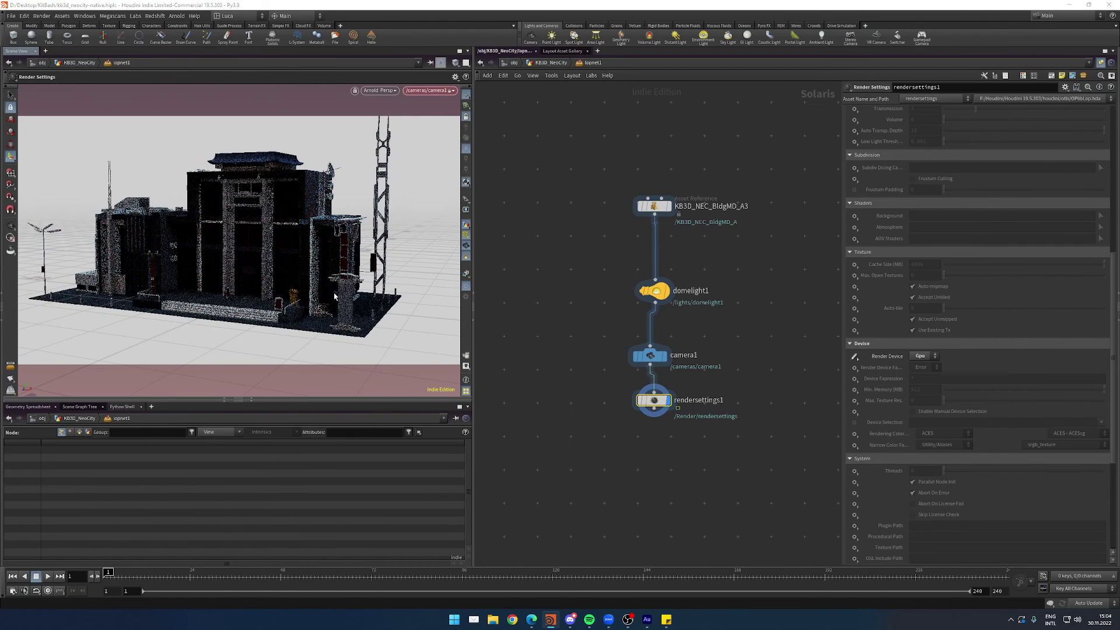
Step: Reframe the camera view closer to the building from a lower angle to inspect the Arnold render
{"action": "key", "text": "Escape"}
{"action": "left_click_drag", "start_coordinate": [300, 240], "coordinate": [248, 241], "text": "alt"}
{"action": "scroll", "coordinate": [314, 231], "scroll_direction": "up", "scroll_amount": 5}
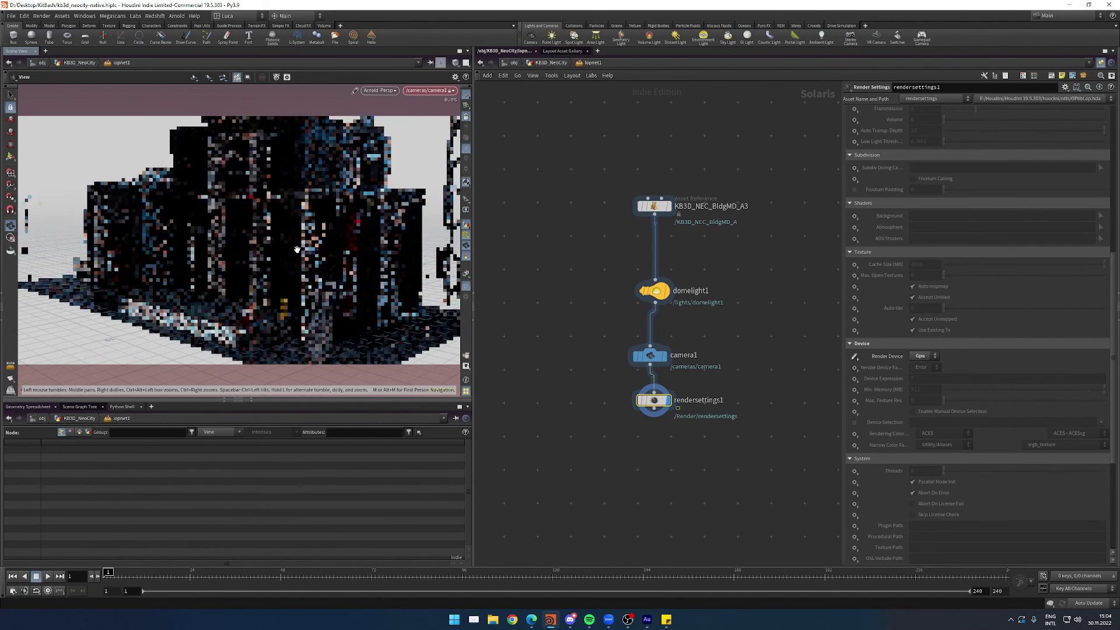
{"action": "left_click", "coordinate": [465, 98]}
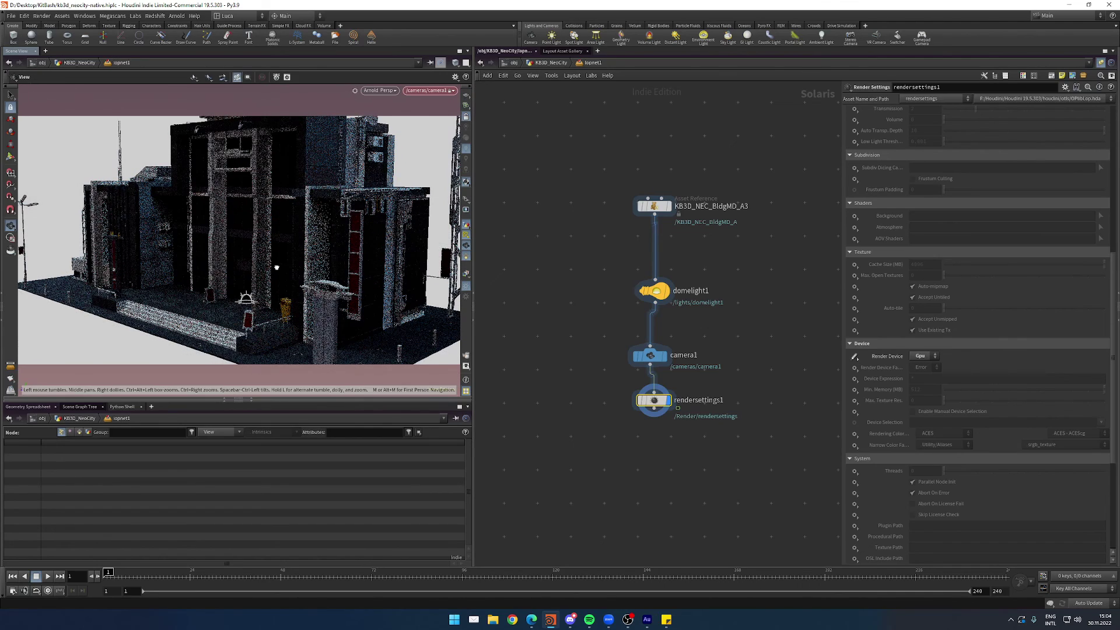
{"action": "left_click_drag", "start_coordinate": [275, 267], "coordinate": [255, 218], "text": "alt"}
{"action": "middle_click_drag", "start_coordinate": [255, 218], "coordinate": [262, 262], "text": "alt"}
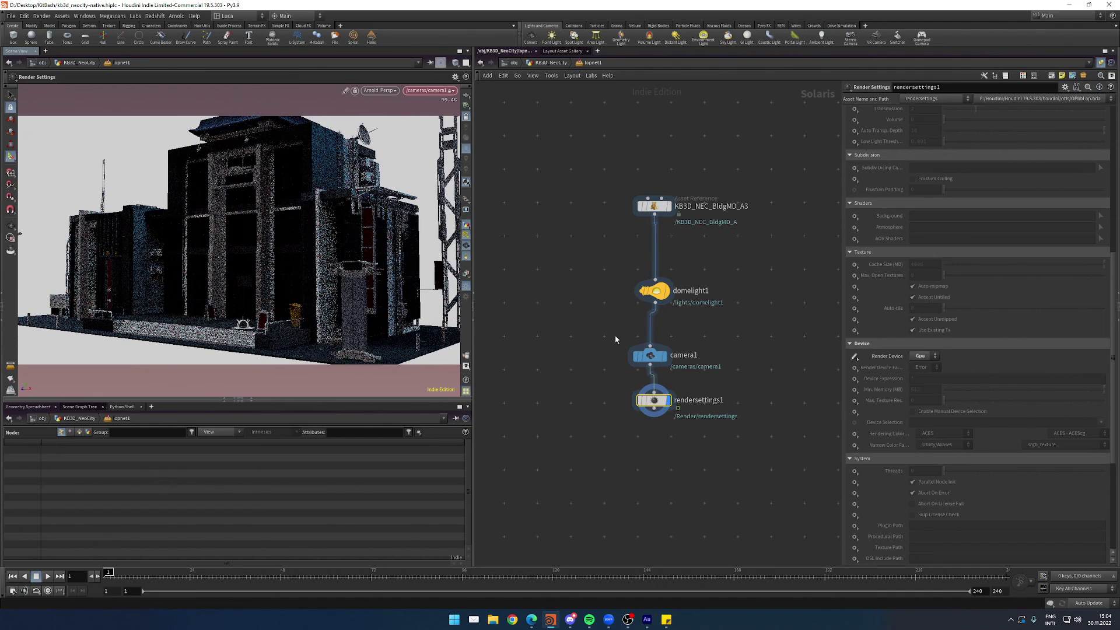
Step: Enable the Arnold Camera (AA) sampling setting and set it to 10
{"action": "scroll", "coordinate": [857, 210], "scroll_direction": "up", "scroll_amount": 10}
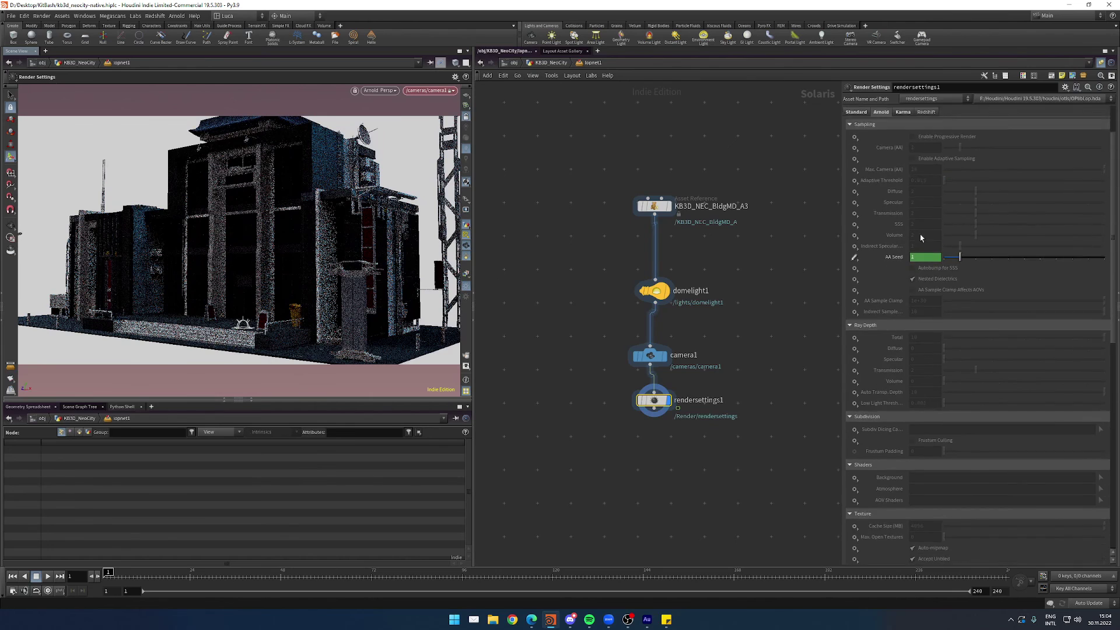
{"action": "left_click", "coordinate": [855, 206]}
{"action": "left_click", "coordinate": [875, 212]}
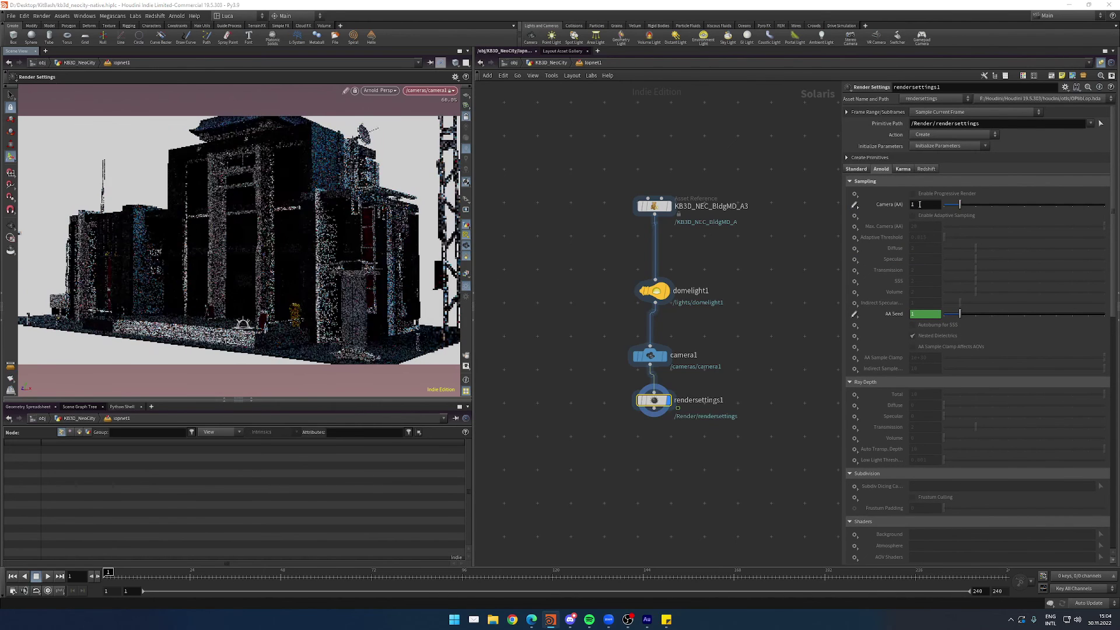
{"action": "left_click_drag", "start_coordinate": [922, 204], "coordinate": [879, 201]}
{"action": "type", "text": "10"}
{"action": "key", "text": "Return"}
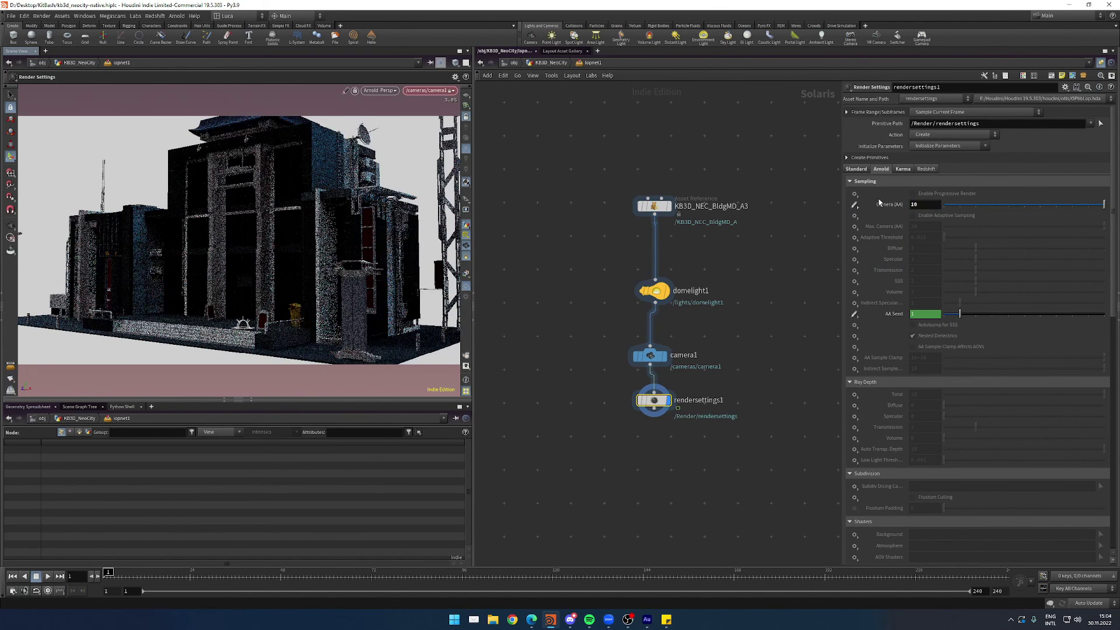
Step: Line up and lay out the building, dome light, camera and render settings nodes, and reselect the Render Settings node
{"action": "left_click", "coordinate": [649, 356]}
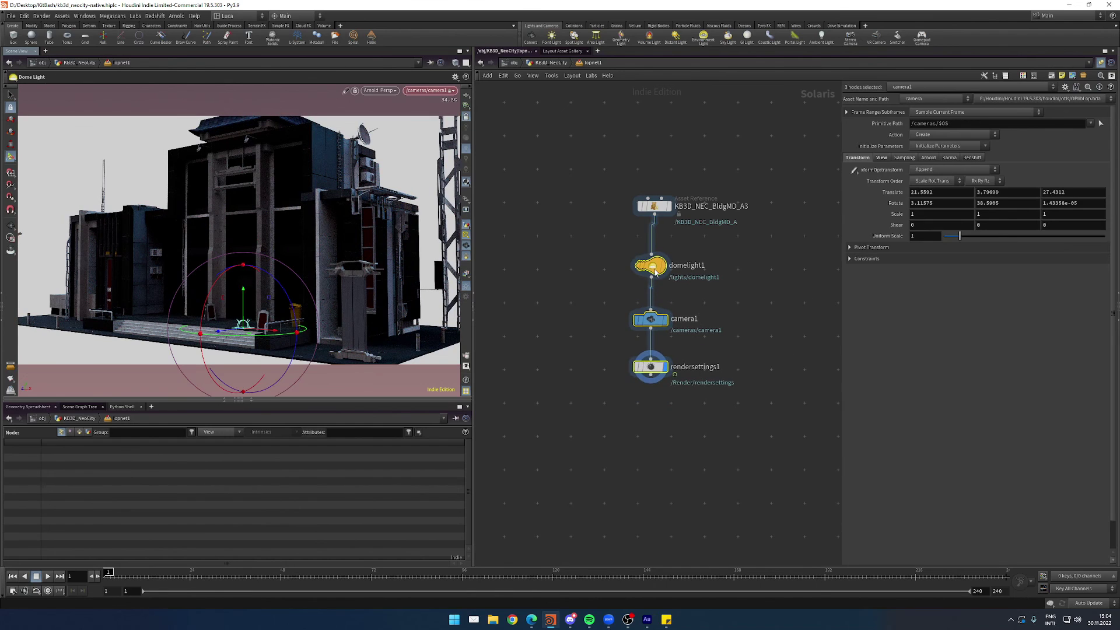
{"action": "key", "text": "l"}
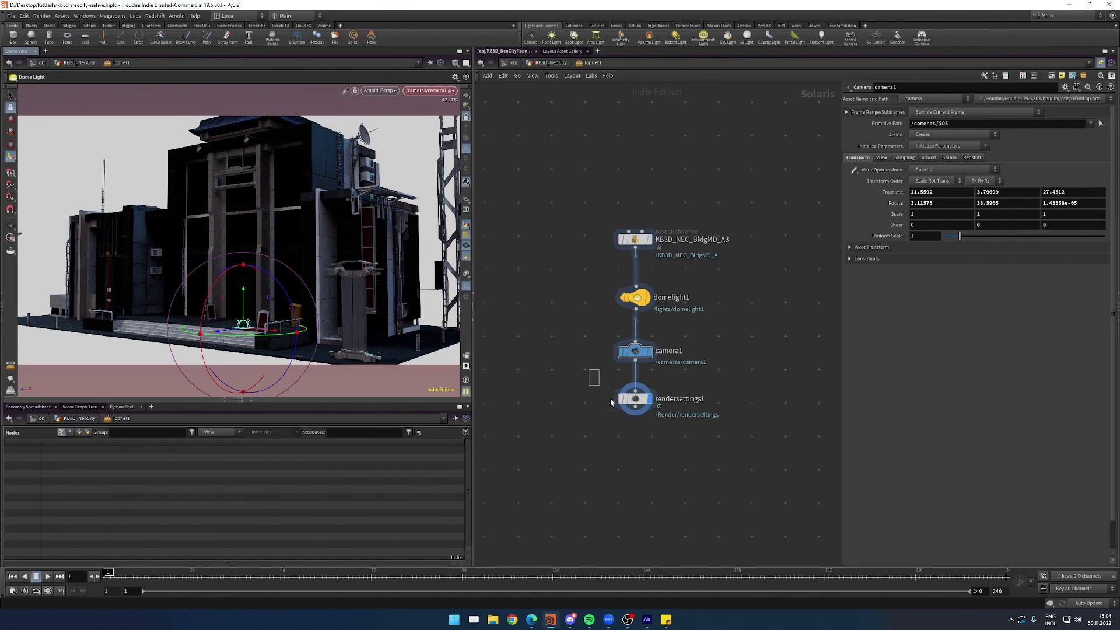
{"action": "left_click_drag", "start_coordinate": [611, 402], "coordinate": [591, 445]}
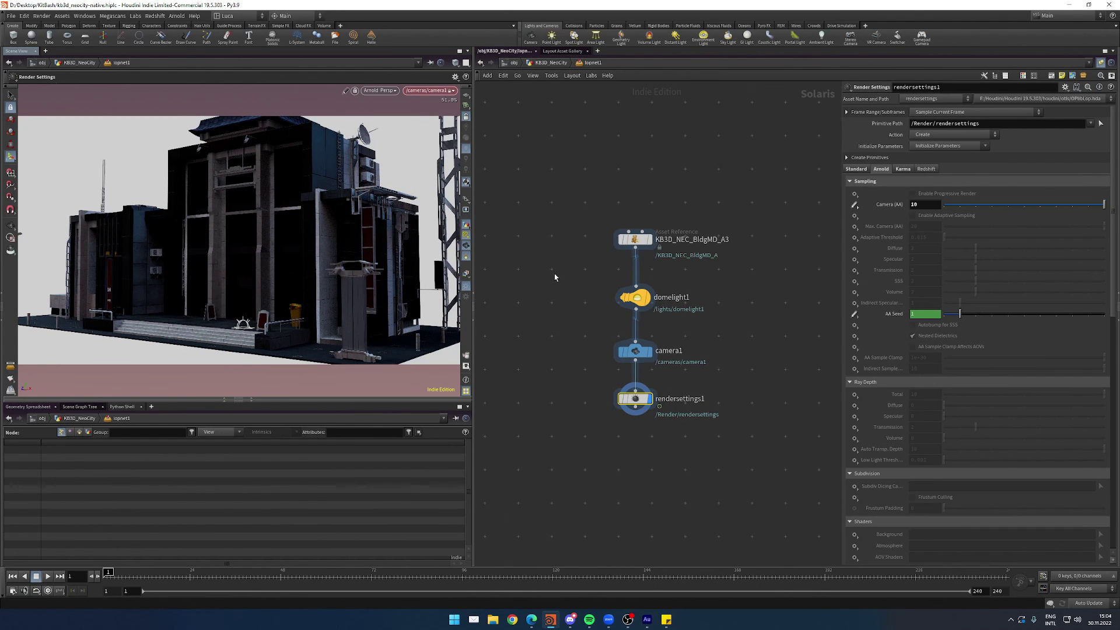
{"action": "middle_click_drag", "start_coordinate": [706, 174], "coordinate": [704, 190]}
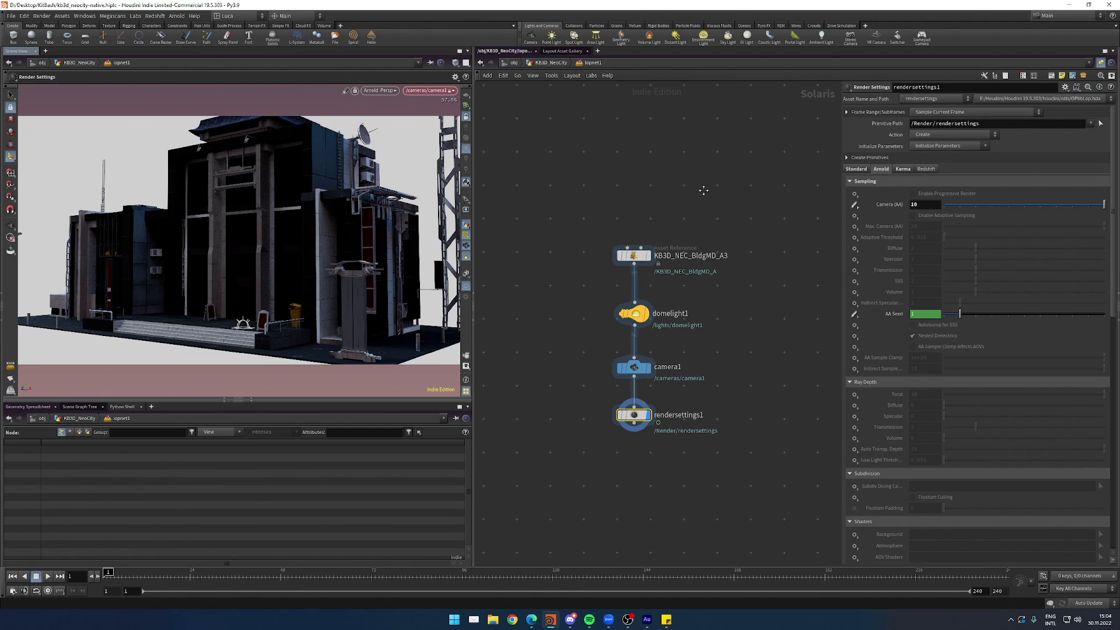